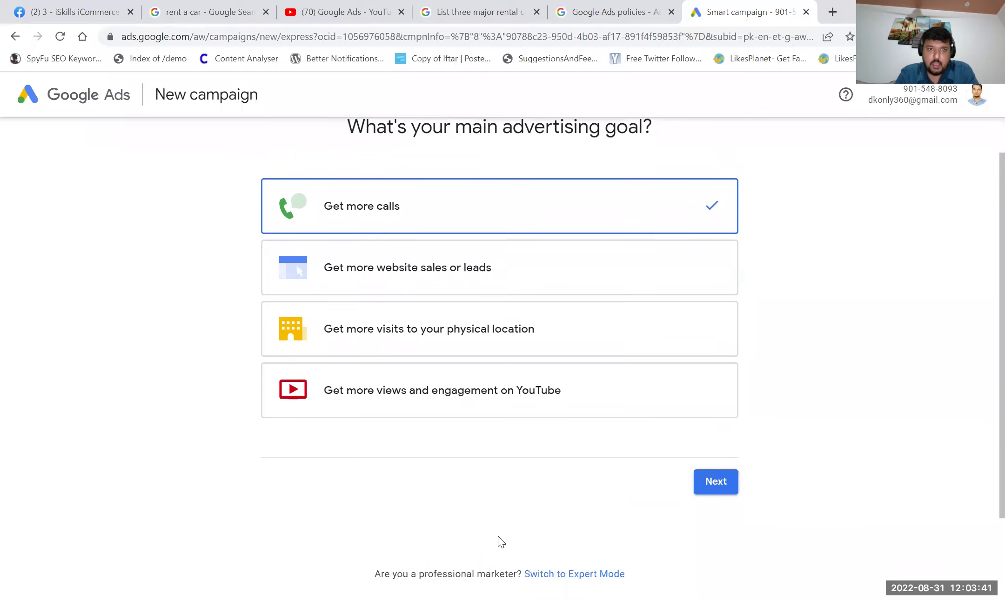
Look over the advertising goal options and switch the campaign setup to Expert Mode.
scroll(498, 537, "up", 2)
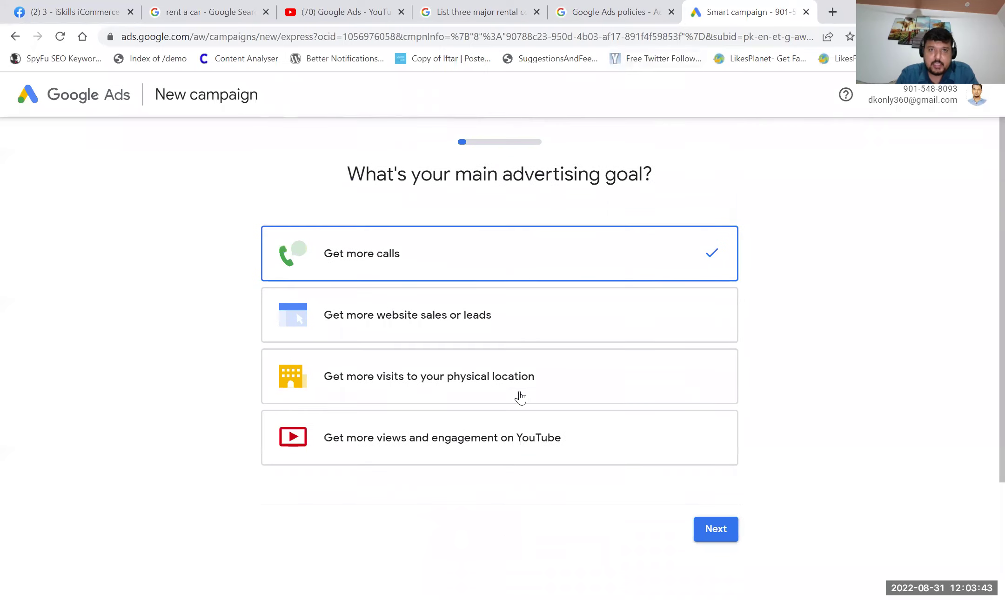
scroll(519, 391, "down", 3)
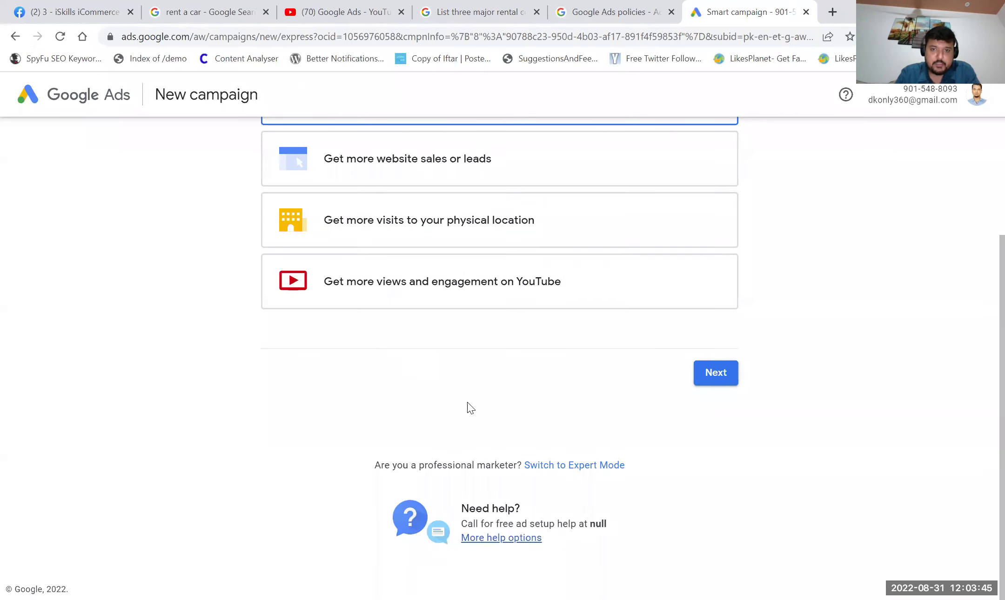
scroll(467, 407, "up", 3)
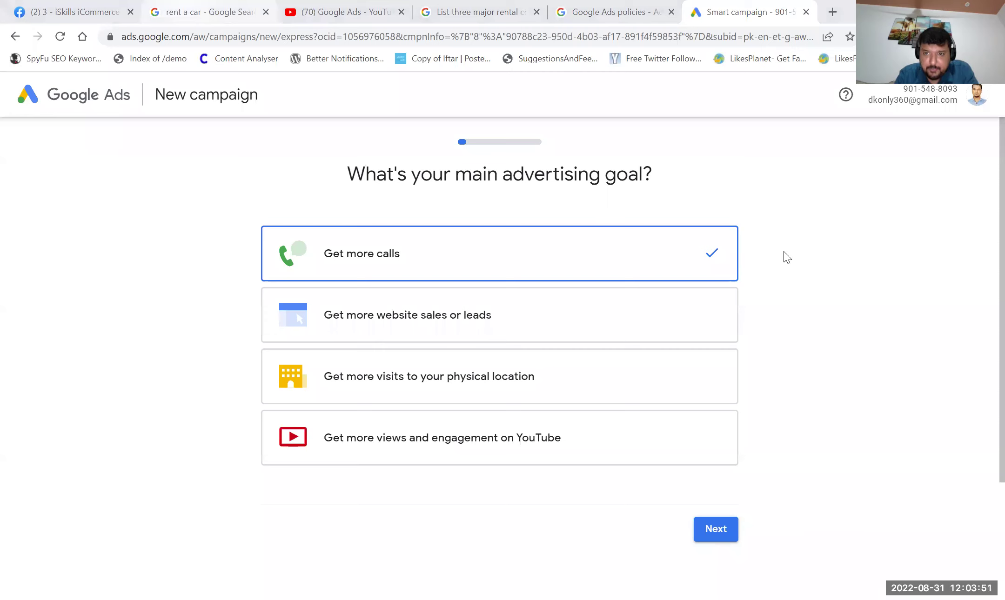
scroll(783, 251, "down", 1)
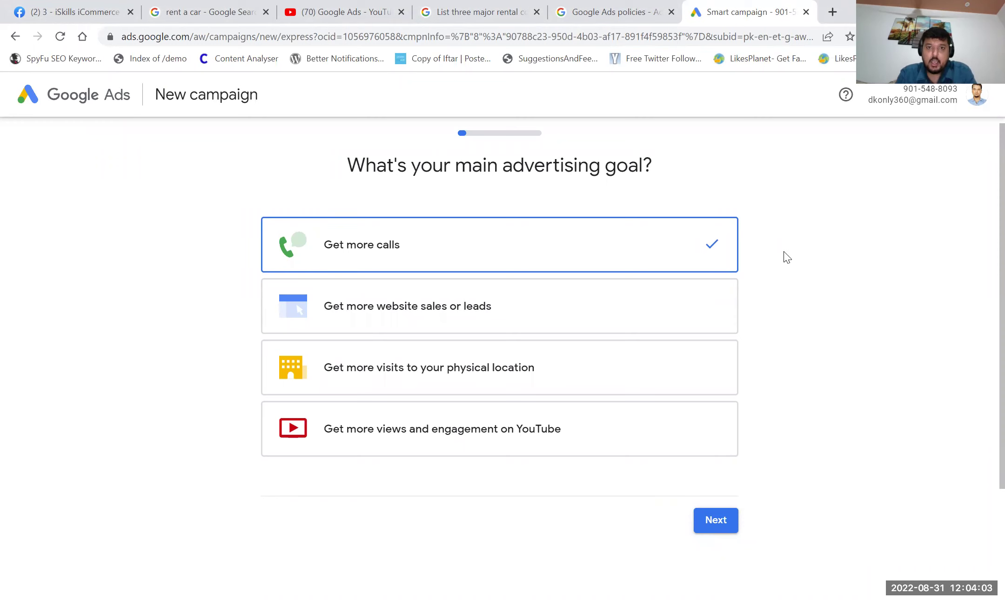
scroll(784, 252, "down", 3)
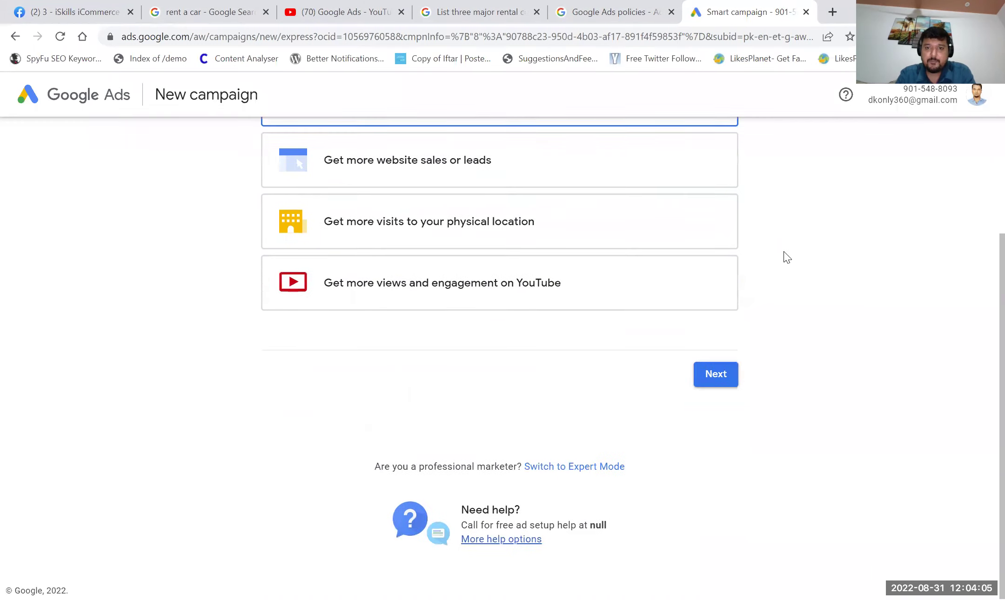
scroll(784, 252, "up", 3)
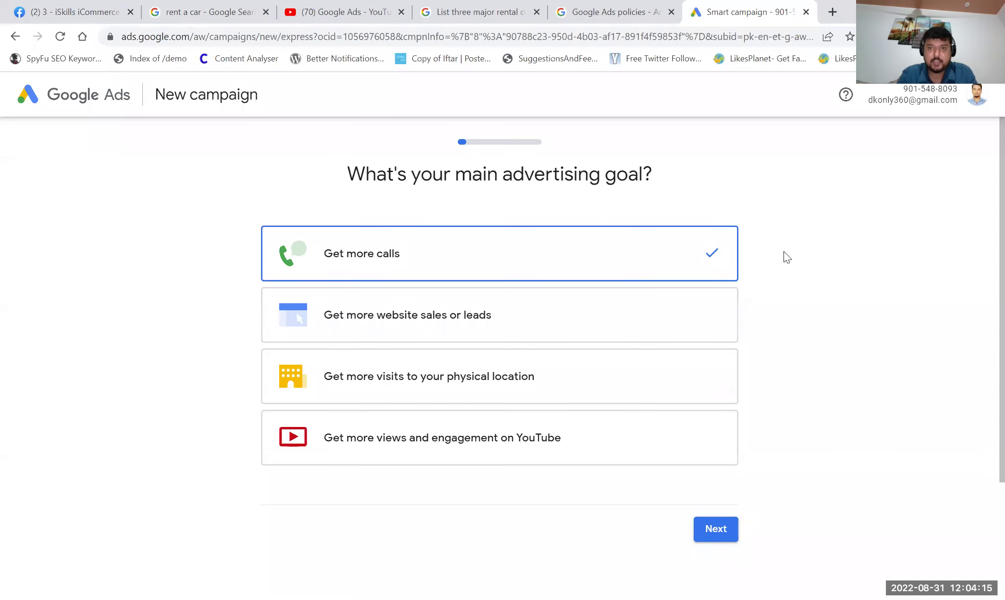
scroll(784, 252, "down", 3)
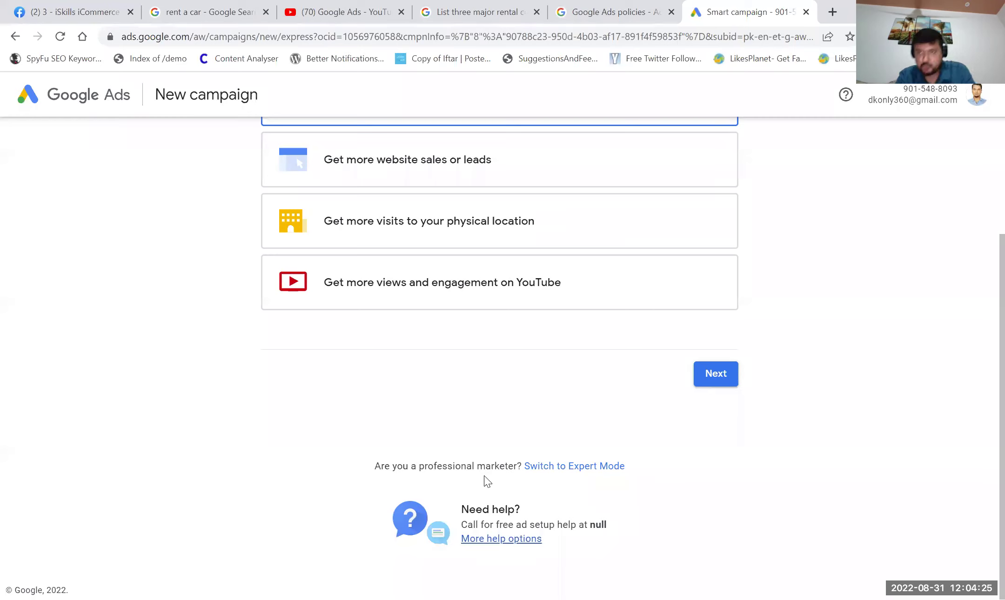
scroll(679, 306, "up", 3)
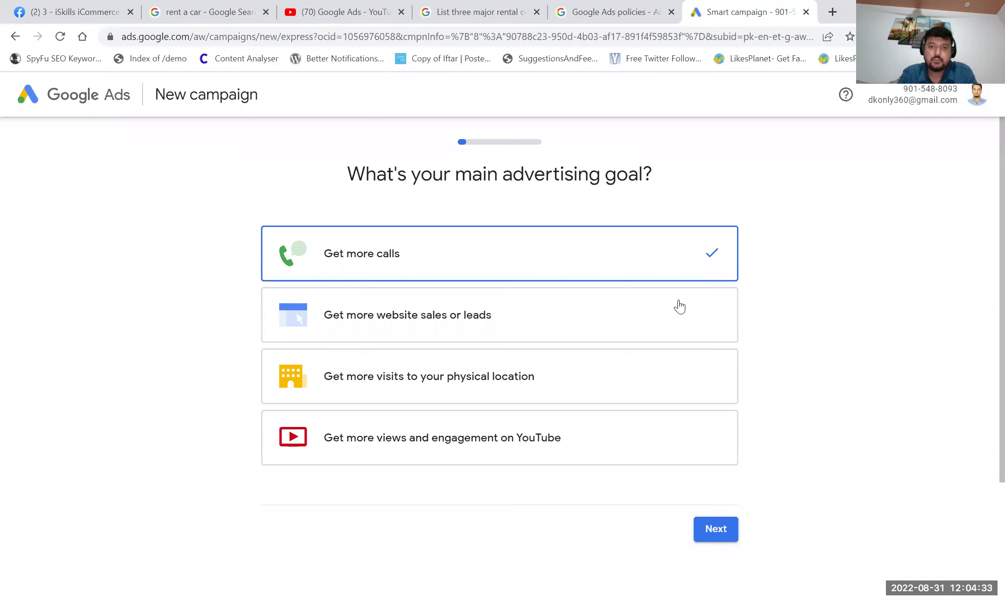
scroll(683, 296, "down", 3)
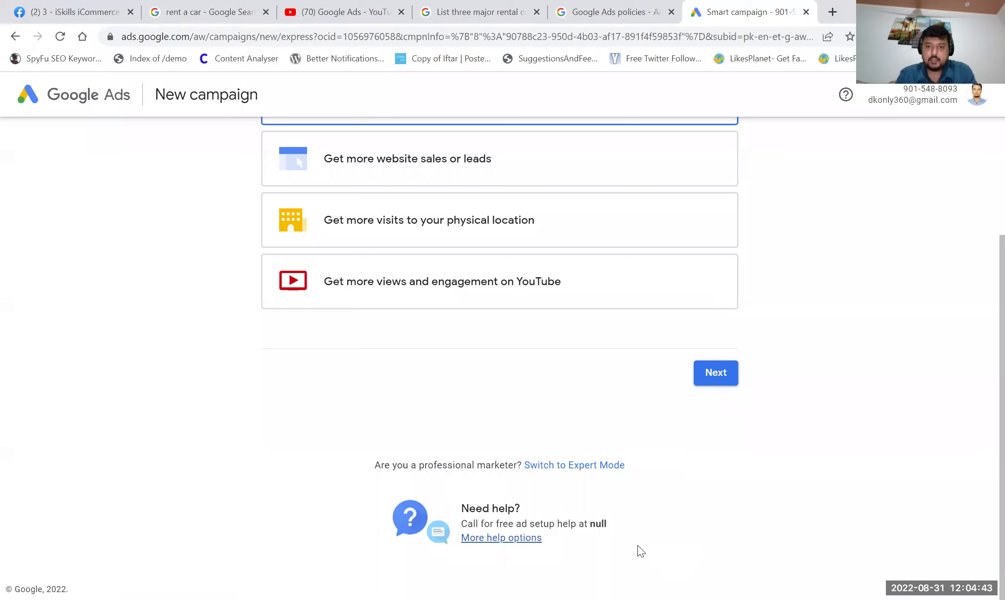
left_click(596, 469)
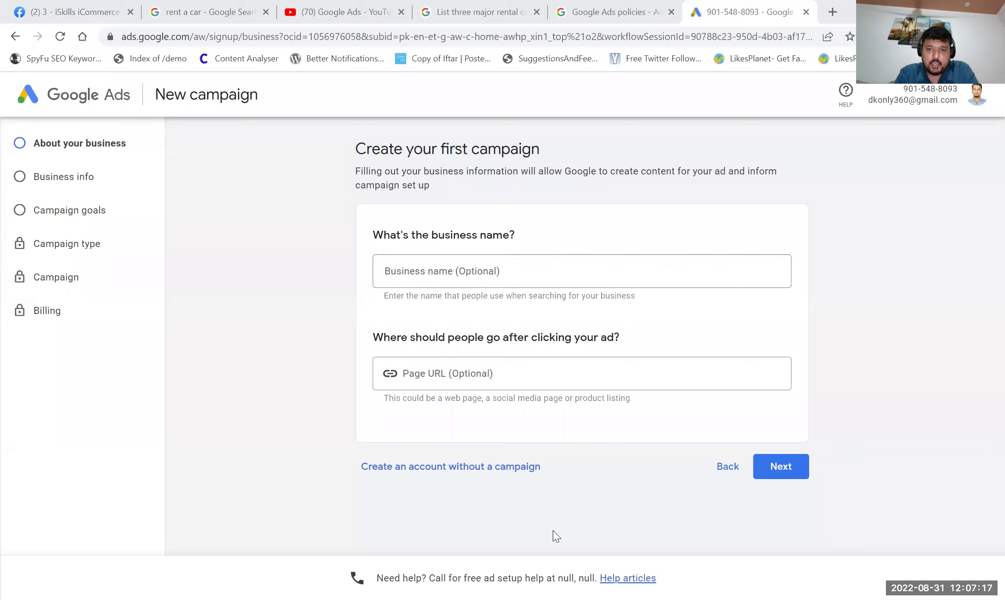
Enter "Rent a Car" as the business name and rentacar.com as the page URL, and continue.
left_click(461, 270)
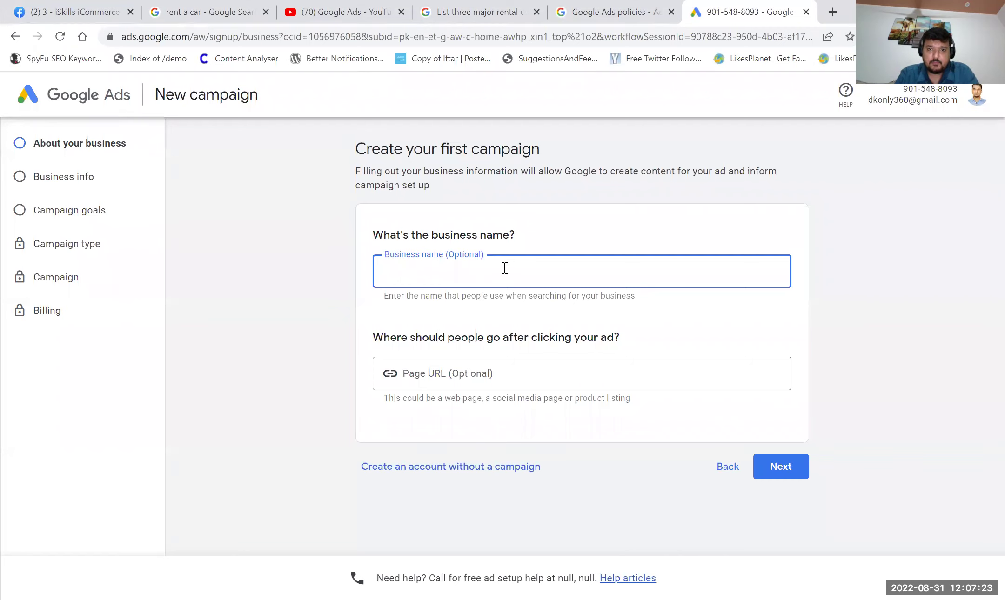
type("Rent a Car")
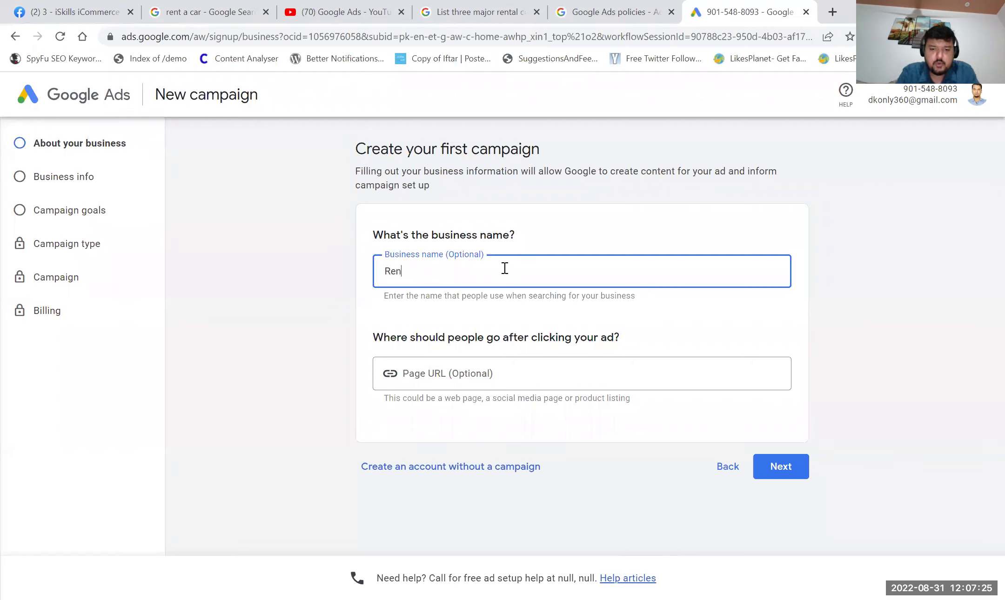
left_click(506, 365)
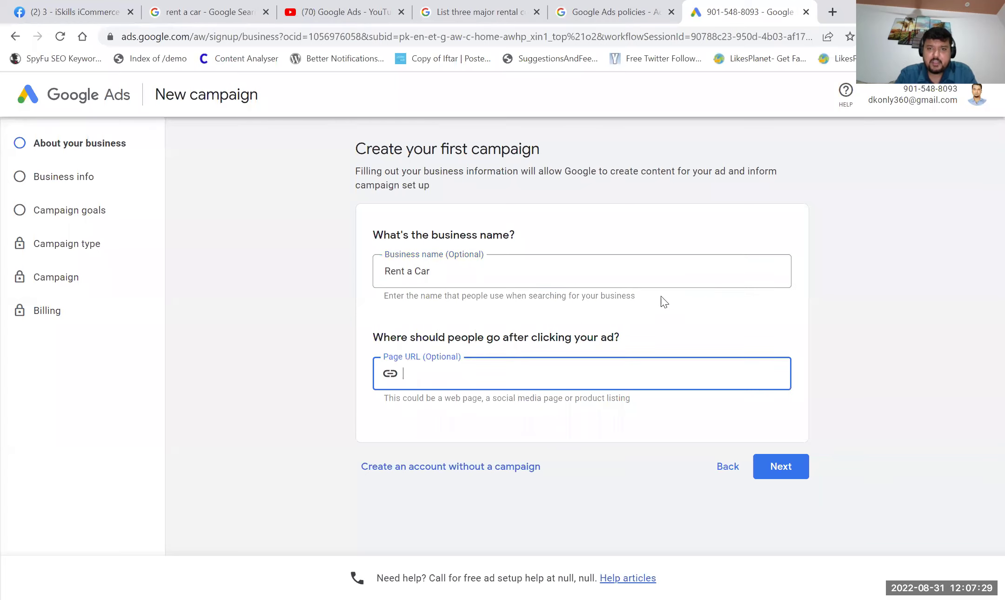
type("rentaa")
key("BackSpace")
type("c")
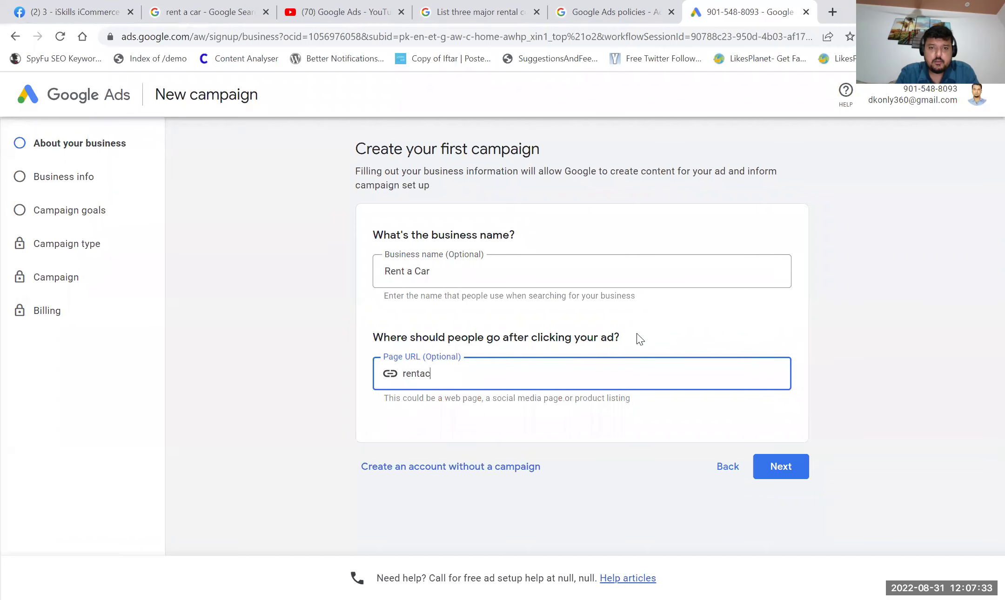
type("ar.com")
left_click(777, 468)
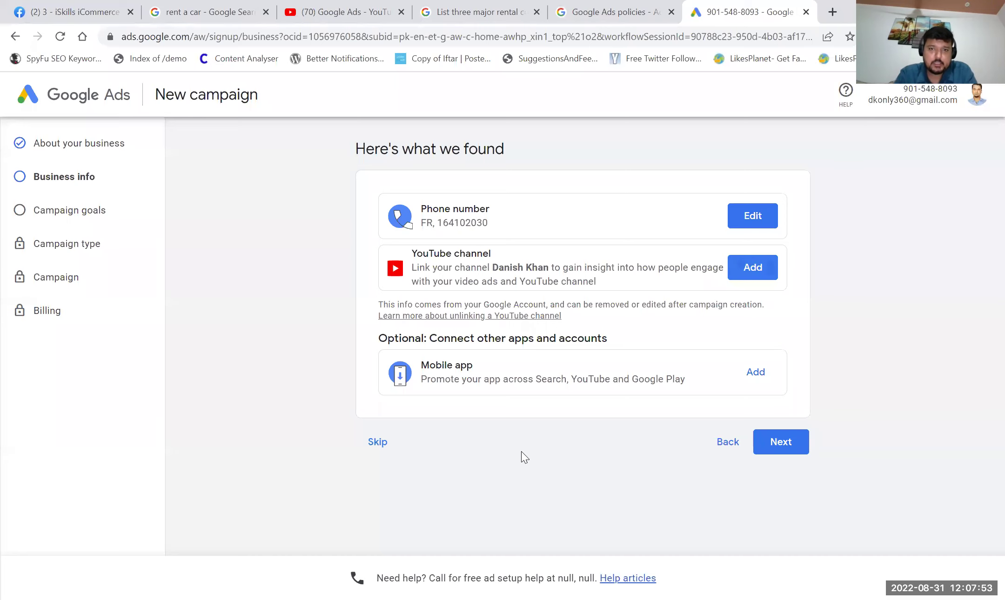
Skip the business info and expand the full list of conversion goals to review the Sales and Leads options.
left_click(378, 442)
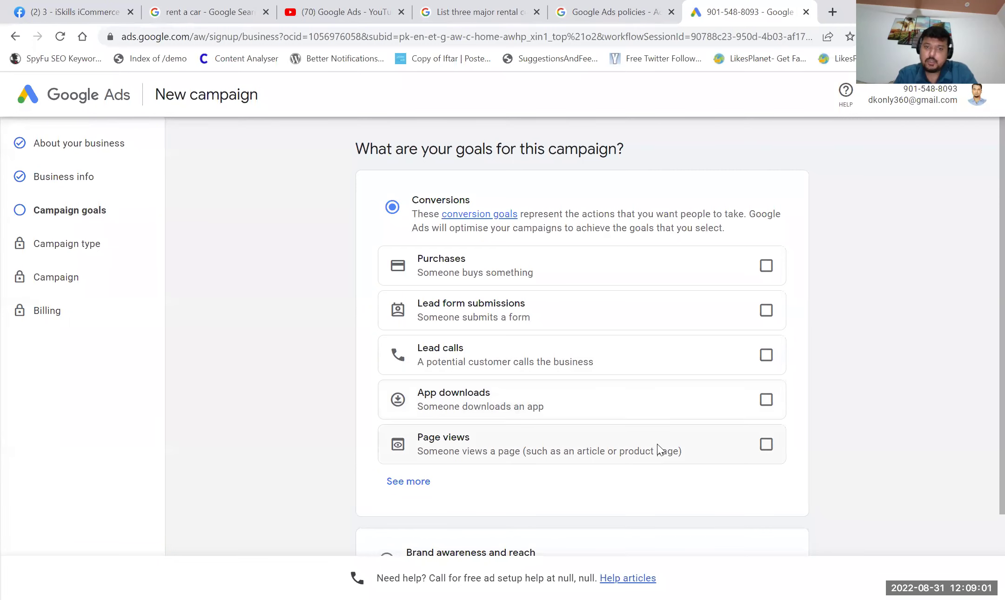
scroll(657, 443, "down", 2)
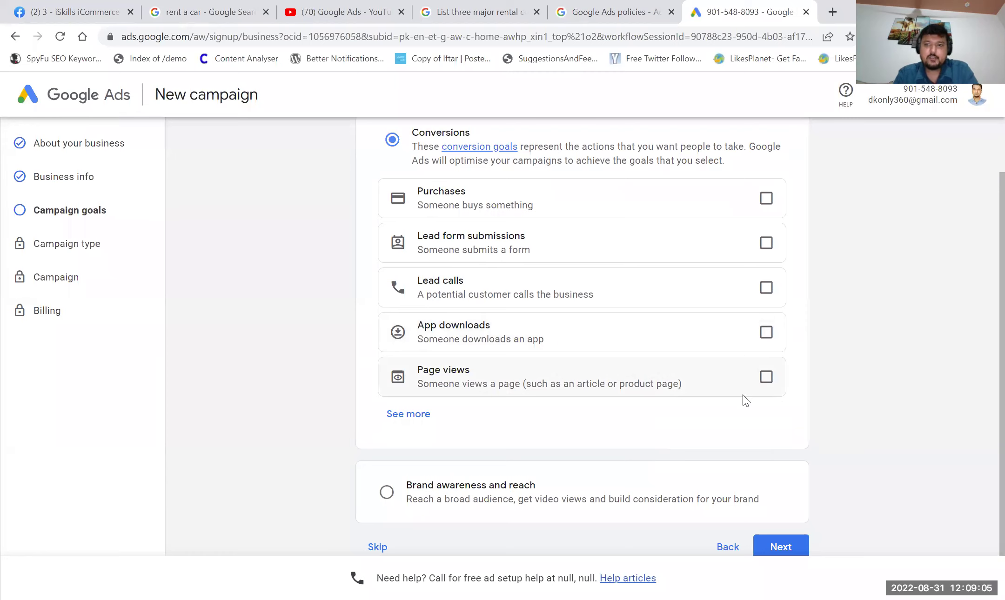
left_click(409, 415)
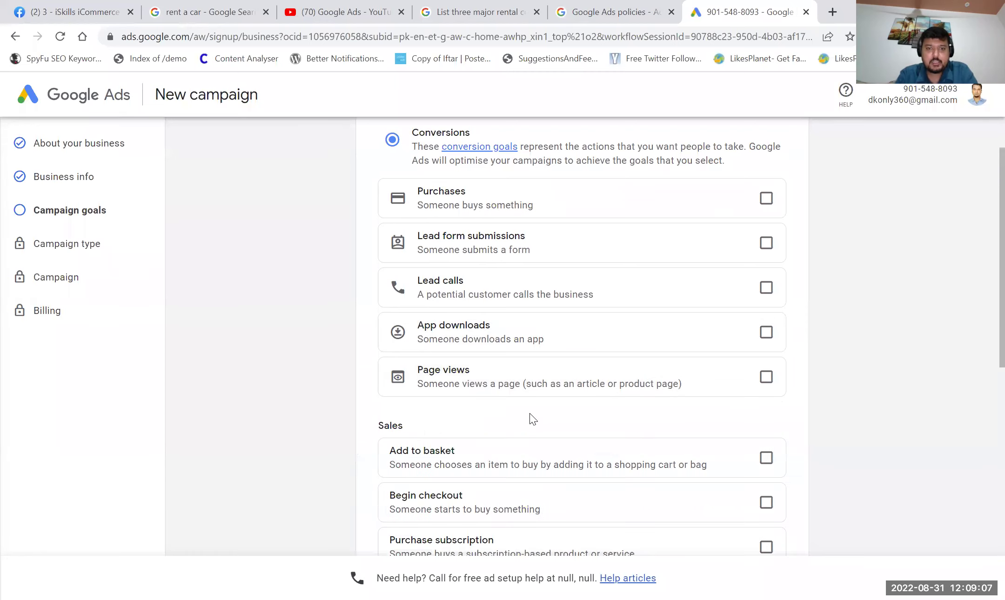
scroll(529, 413, "down", 3)
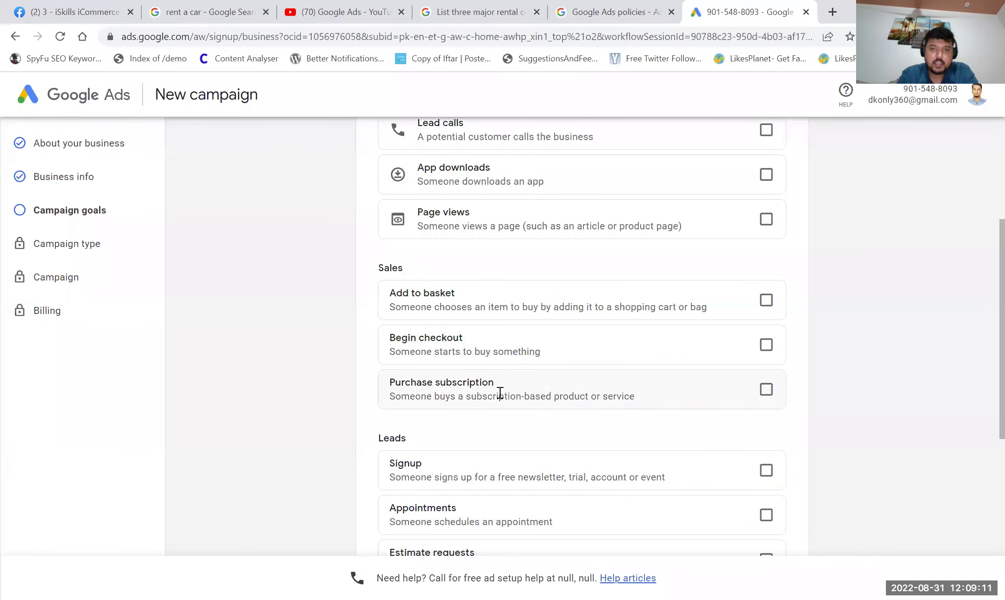
scroll(557, 420, "down", 5)
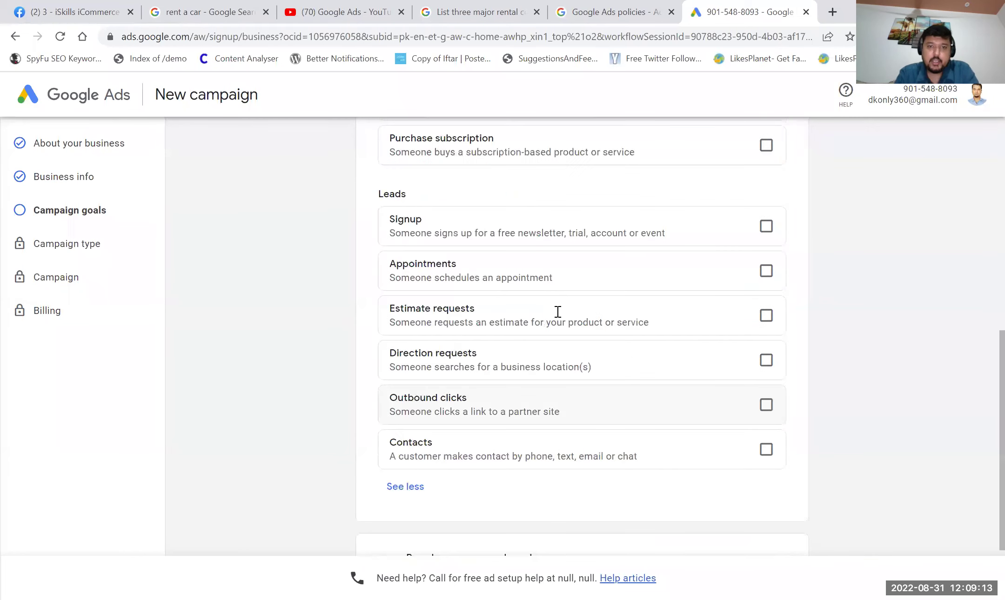
scroll(475, 525, "down", 3)
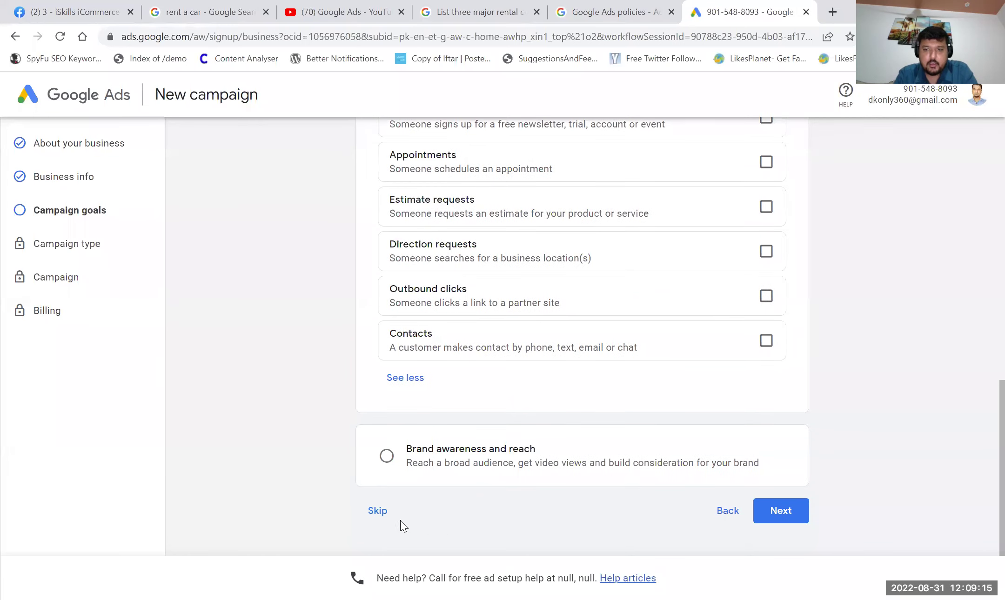
Skip the campaign goals and choose Search as the campaign type.
left_click(377, 512)
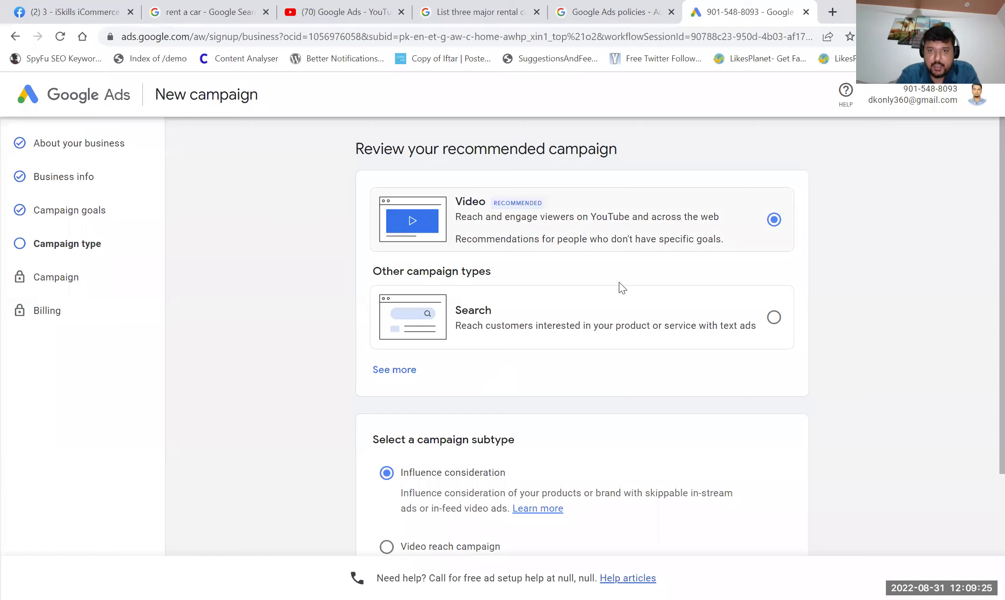
left_click(591, 312)
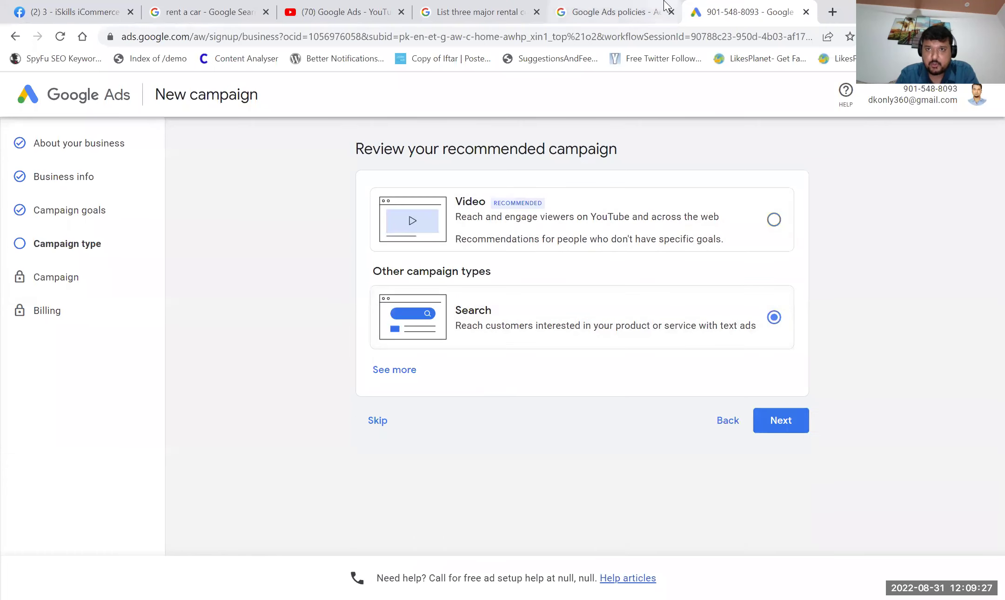
Search Google for "rent a car" in a new tab to view example text ads, and return to the campaign setup.
left_click(619, 12)
left_click(833, 12)
type("google.com")
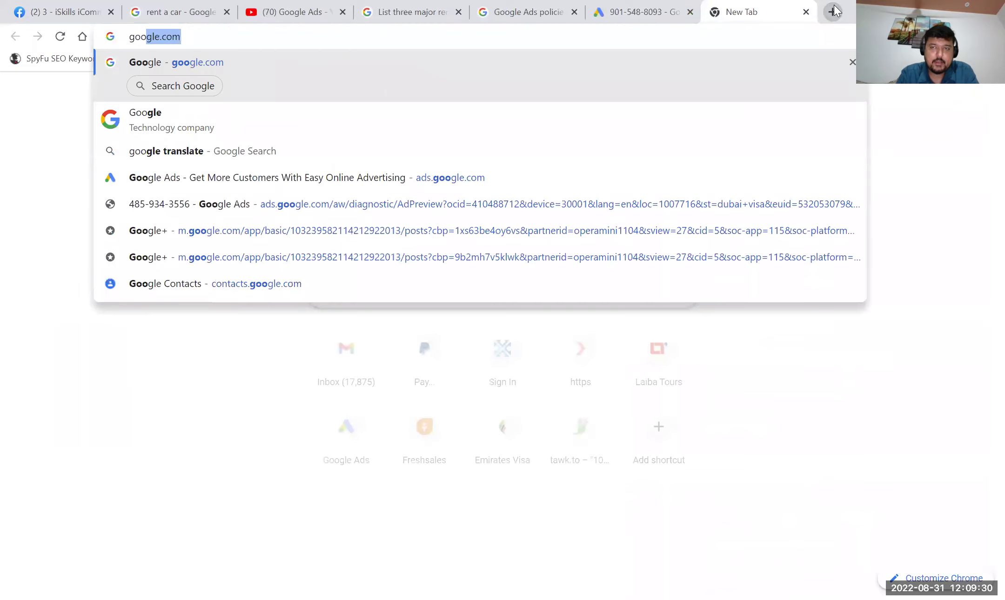
key("Return")
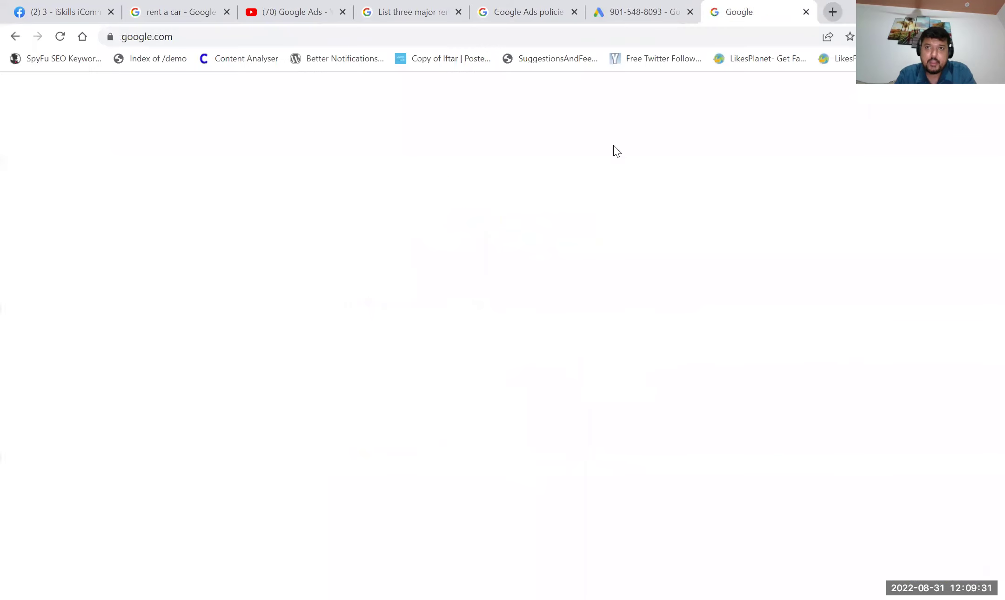
left_click(442, 282)
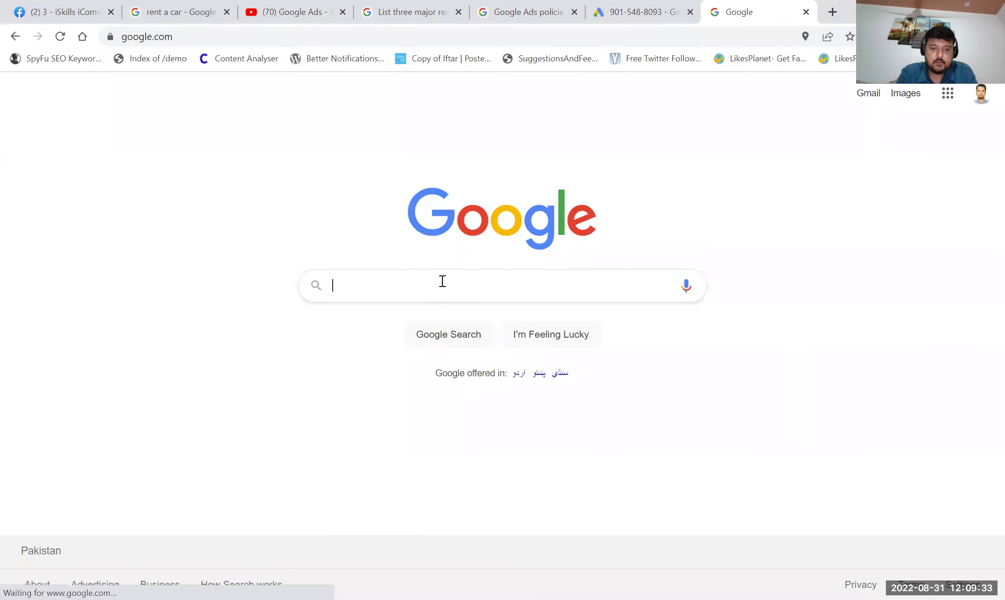
type("rent a car")
key("Return")
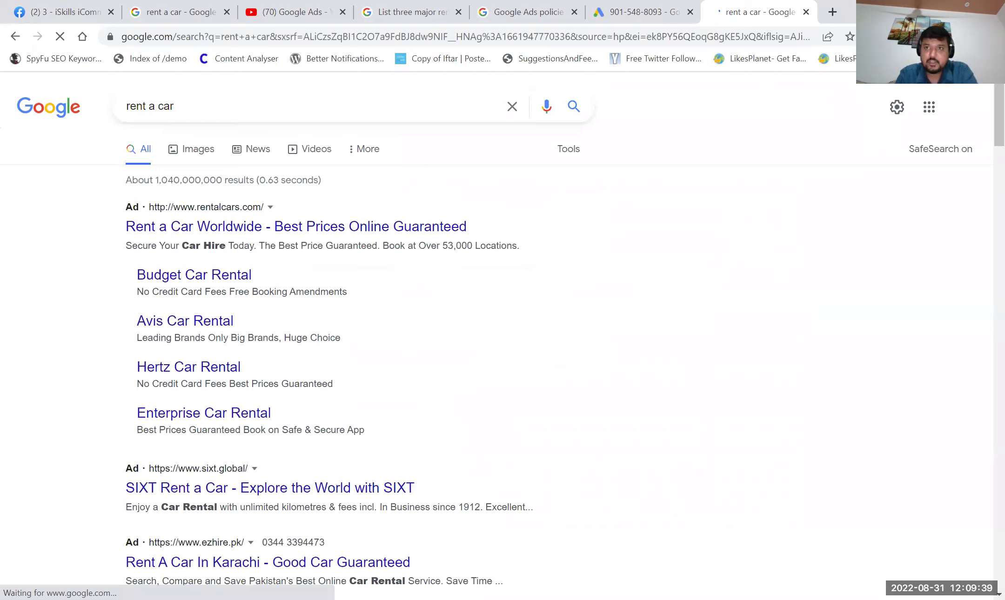
key("ctrl+shift+Tab")
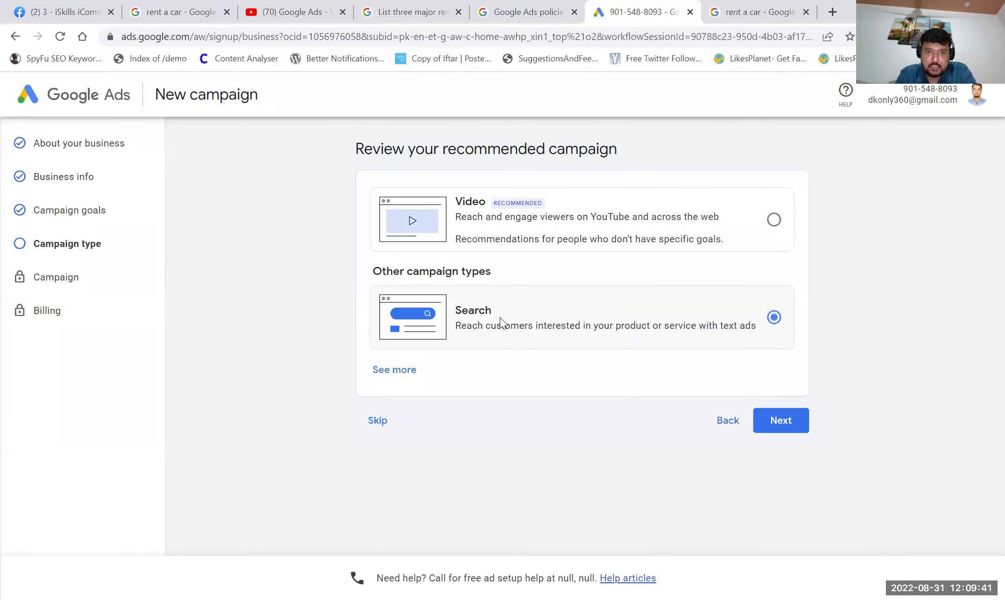
Review the additional campaign types and continue with the Search campaign.
left_click(394, 370)
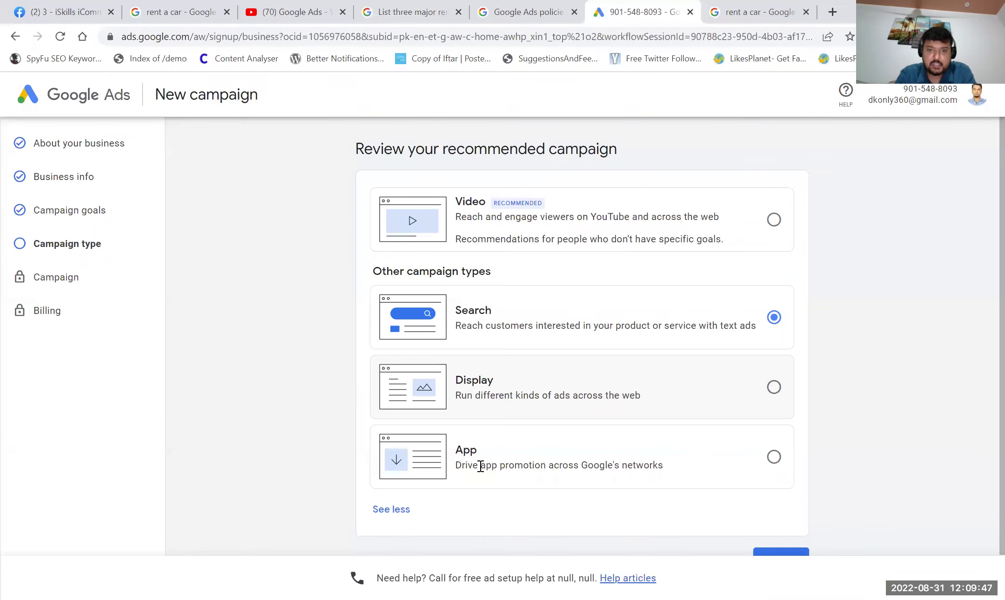
left_click(393, 511)
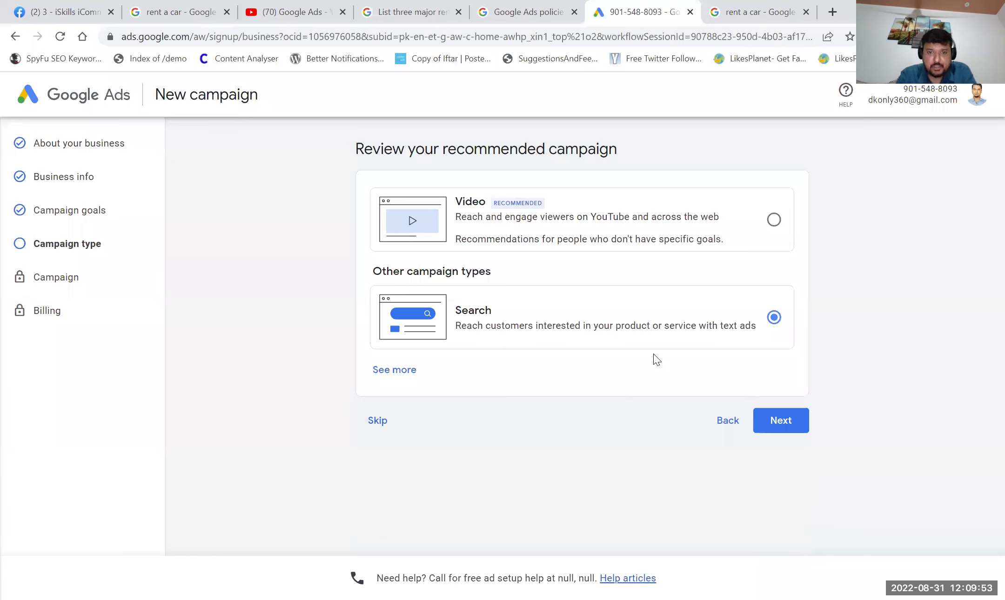
left_click(377, 420)
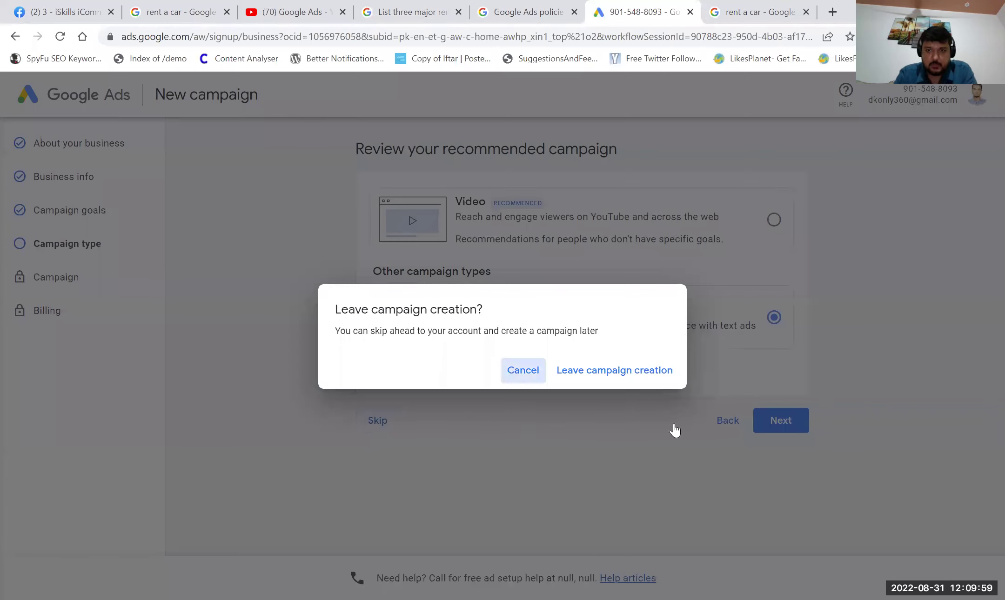
left_click(777, 419)
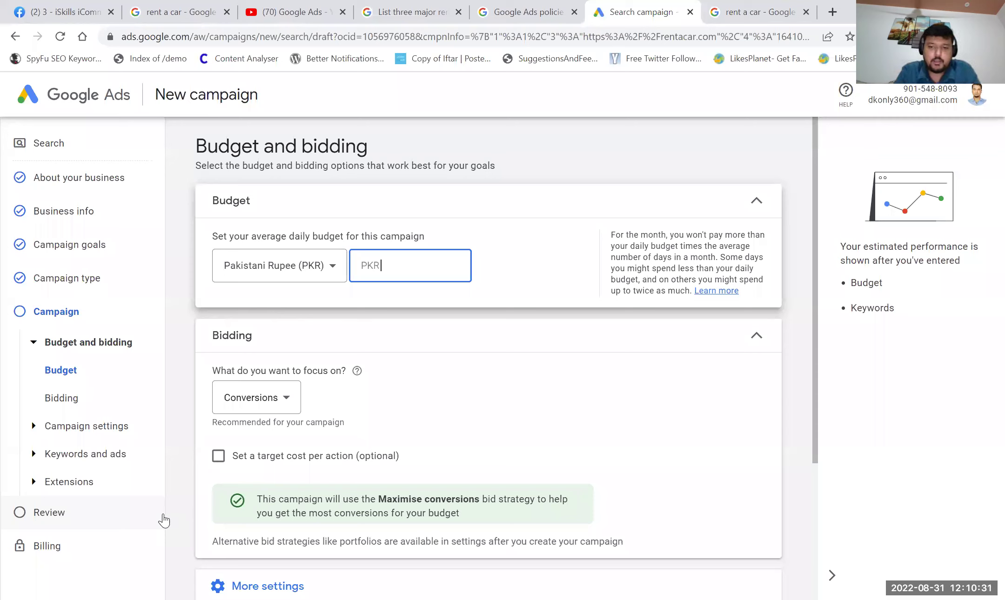
Set the campaign's average daily budget to PKR 1000.
type("100")
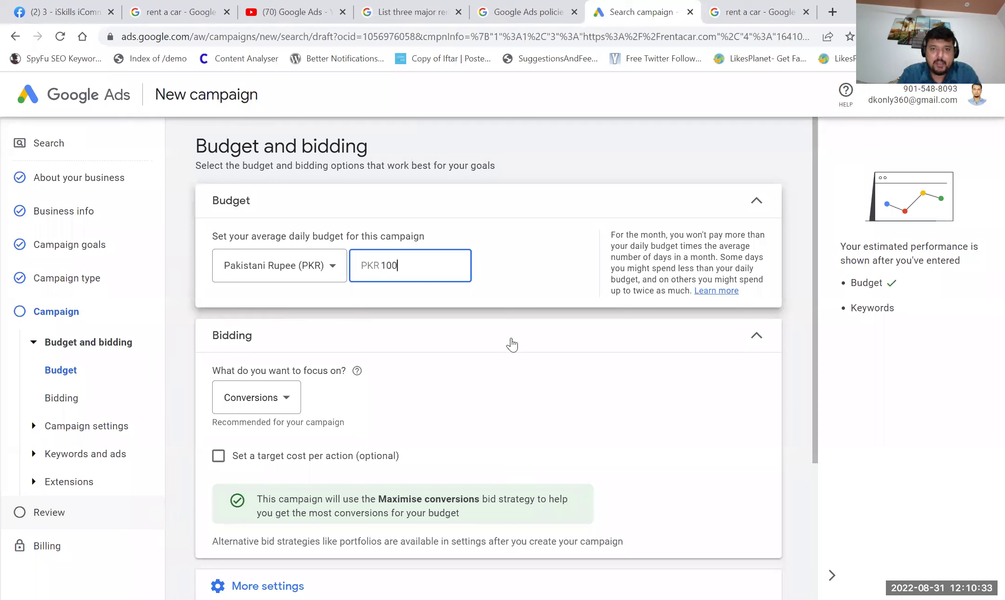
type("0")
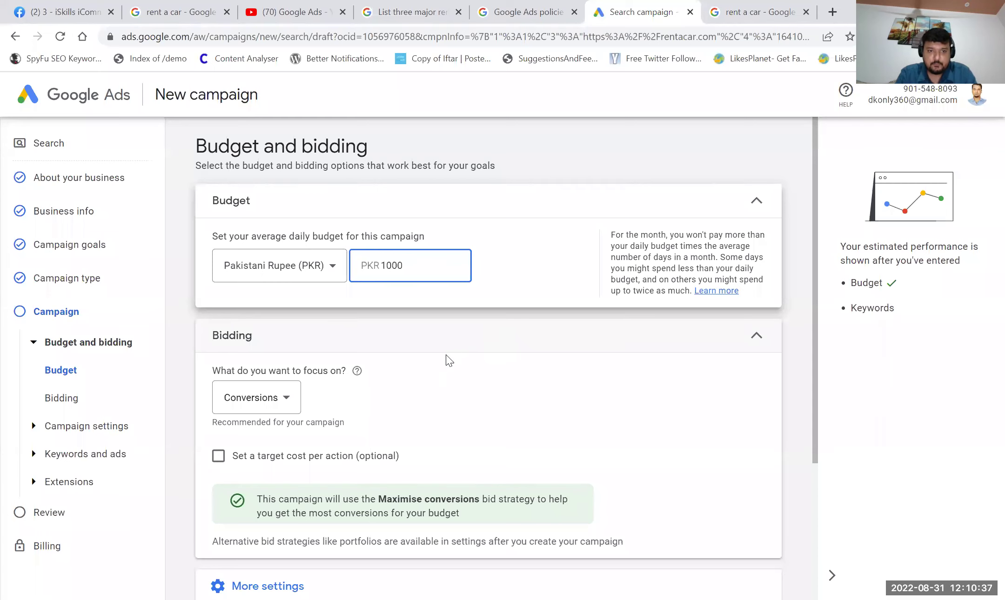
scroll(484, 369, "down", 2)
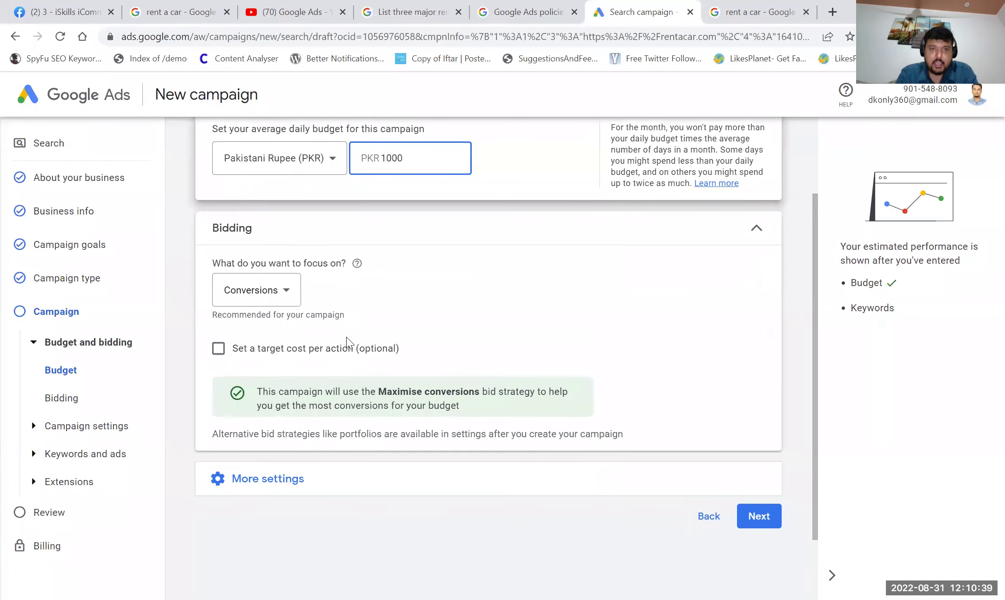
Set the bidding focus to clicks with a maximum CPC bid limit of PKR 10, and continue to the campaign settings.
left_click(278, 302)
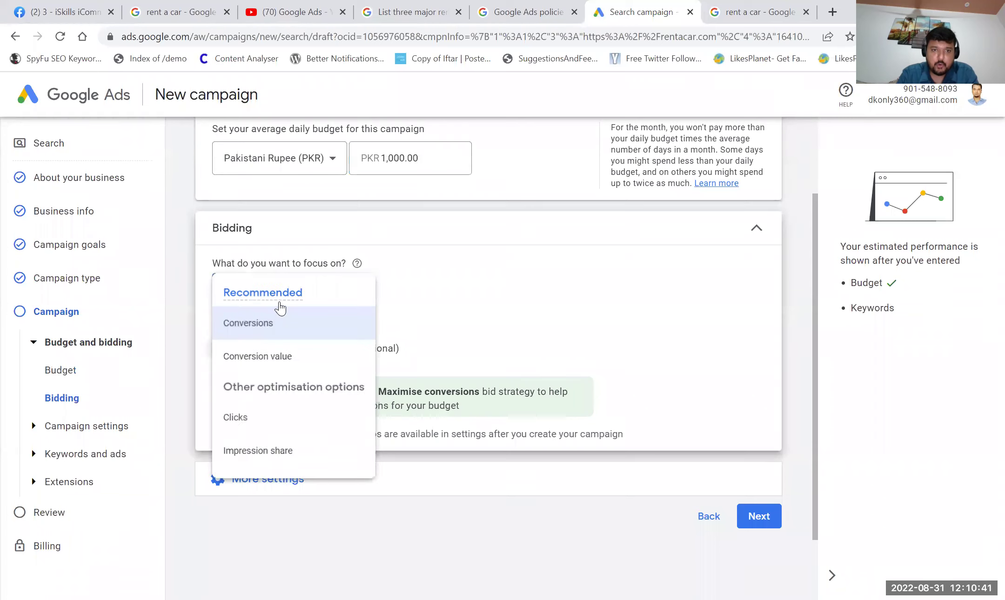
left_click(273, 433)
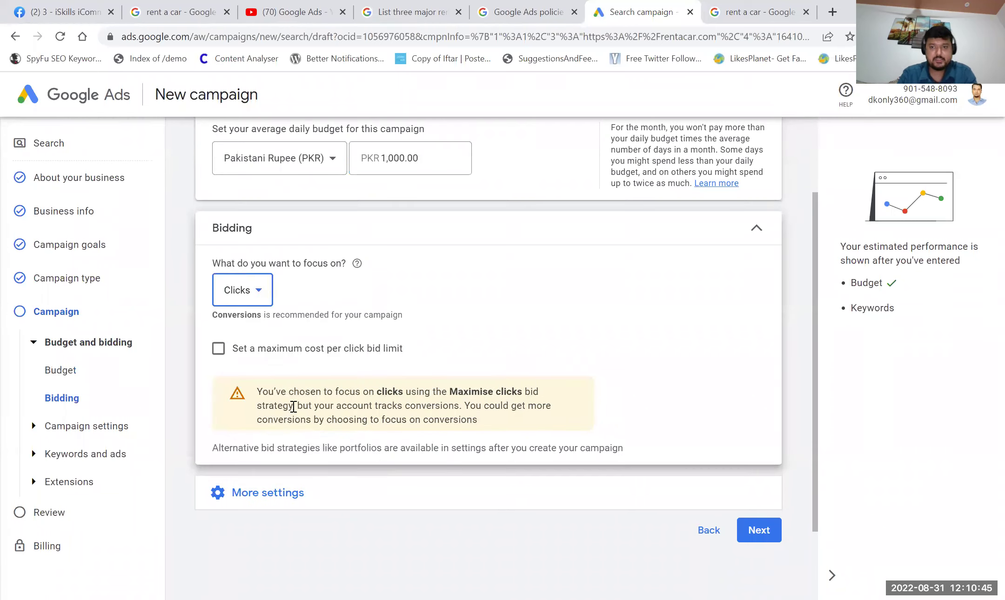
left_click(266, 367)
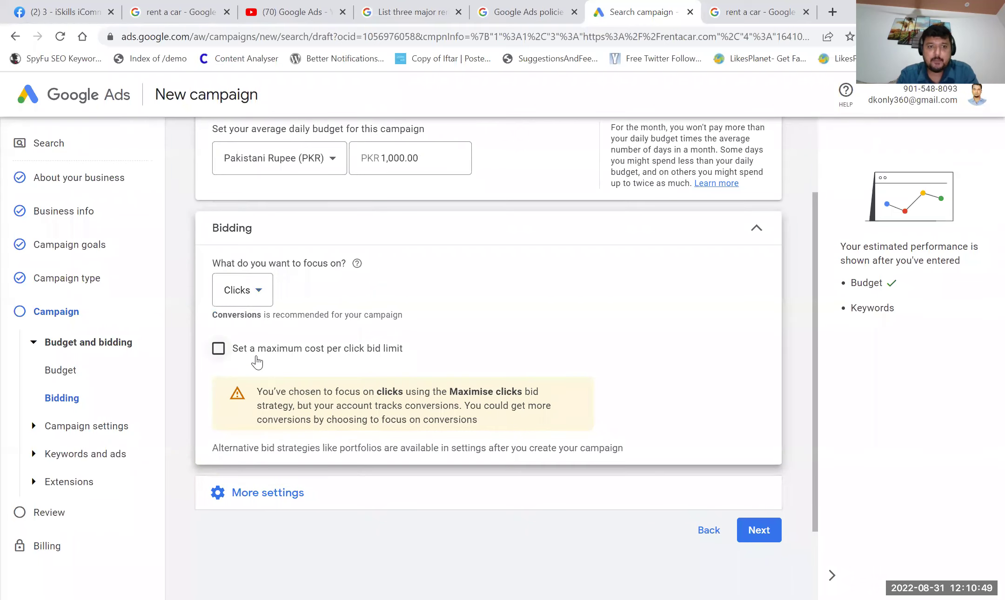
left_click(257, 362)
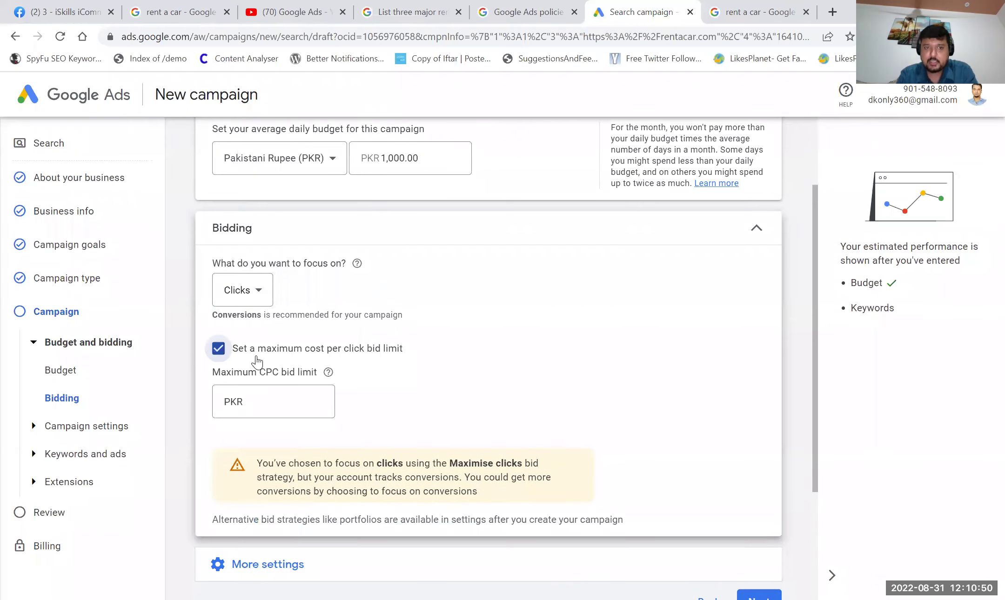
left_click(276, 399)
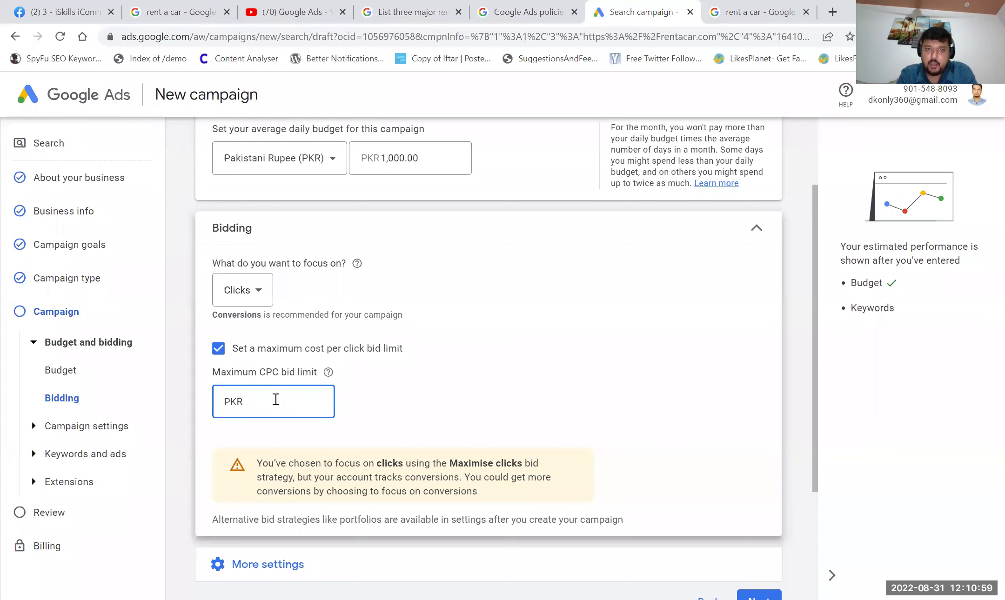
type("10")
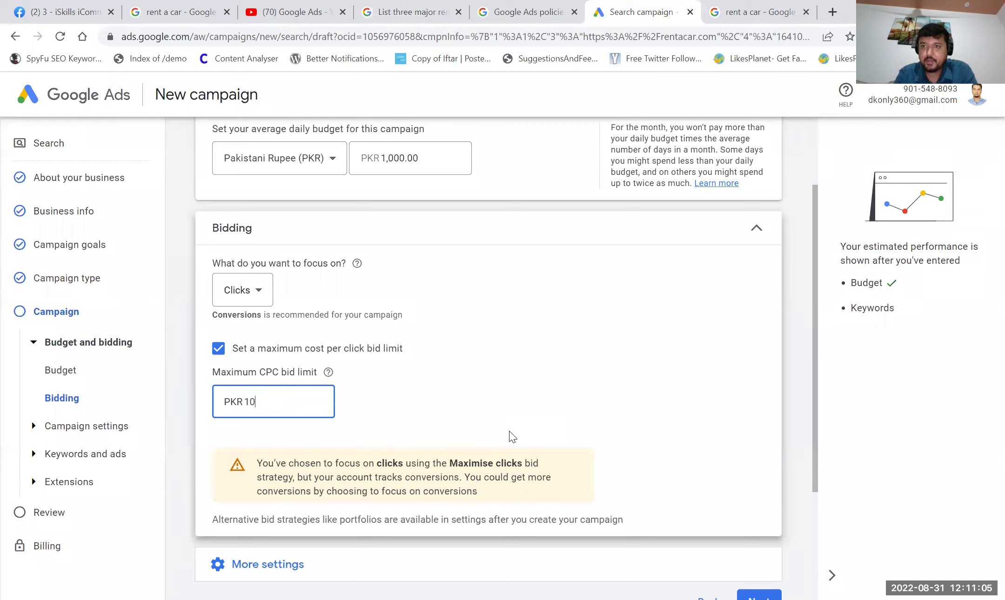
scroll(510, 431, "down", 3)
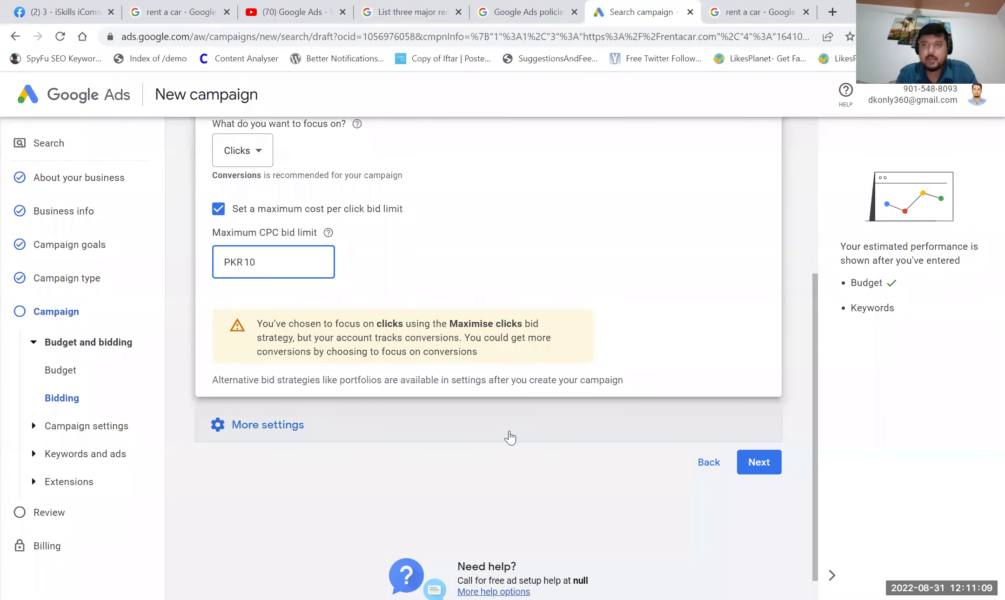
scroll(509, 433, "up", 5)
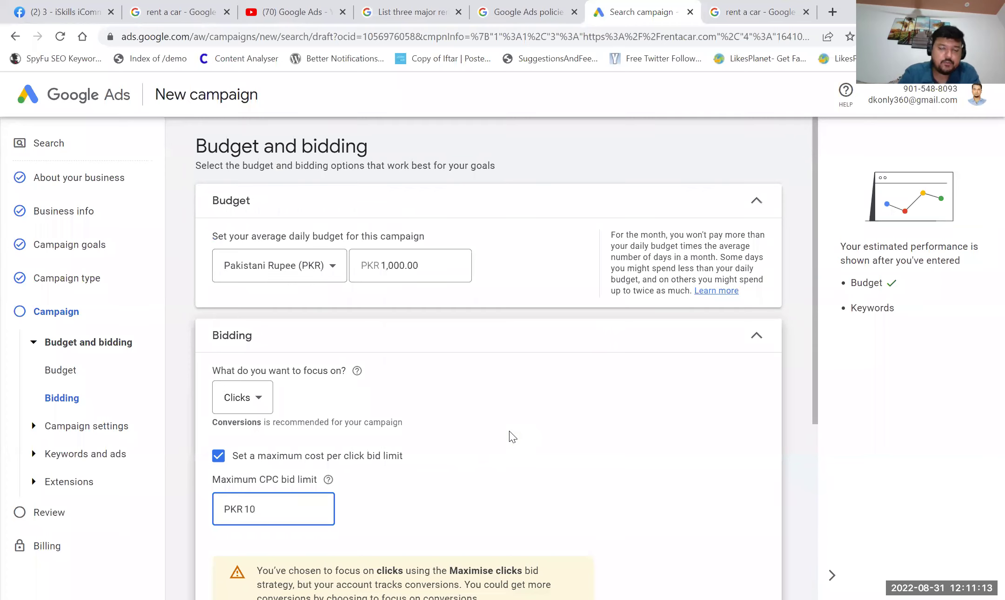
scroll(509, 431, "down", 5)
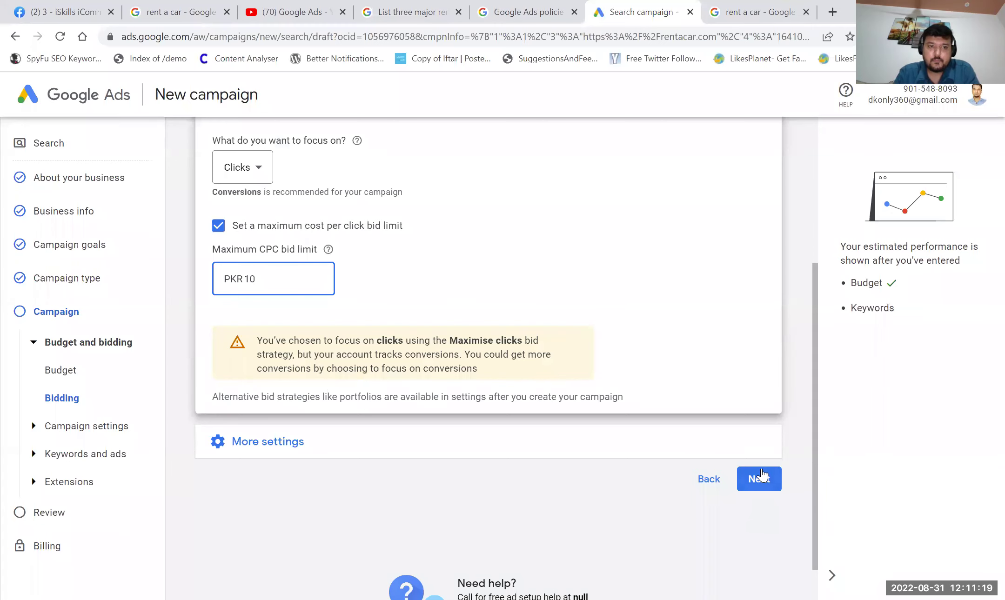
left_click(761, 479)
Exclude the Google Display Network from the campaign's networks.
scroll(648, 470, "down", 2)
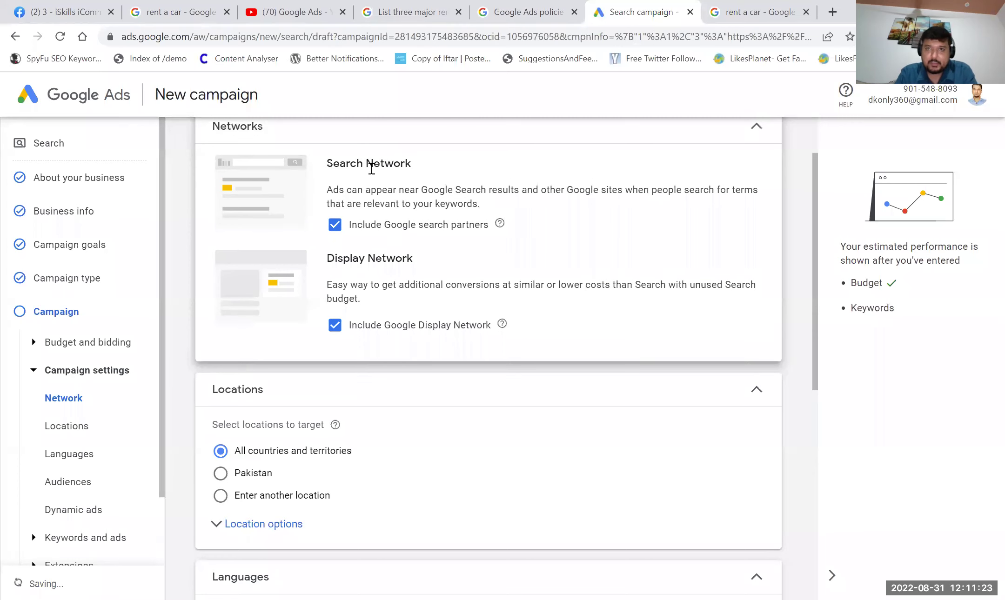
left_click(754, 12)
left_click(675, 8)
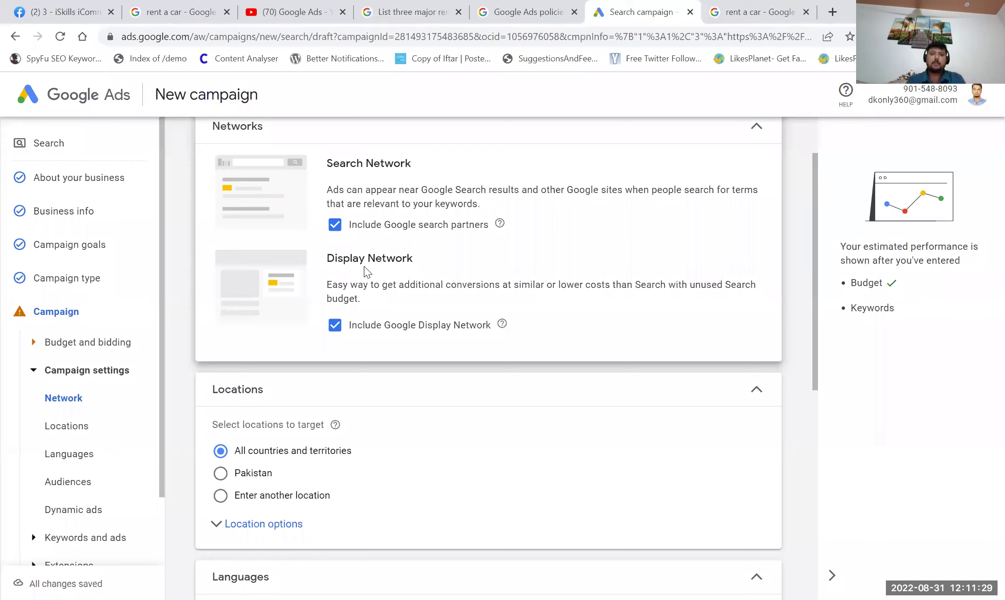
left_click(337, 328)
Target Pakistan as the campaign location, keep English as the language, and continue to the keywords and ads.
scroll(453, 461, "down", 3)
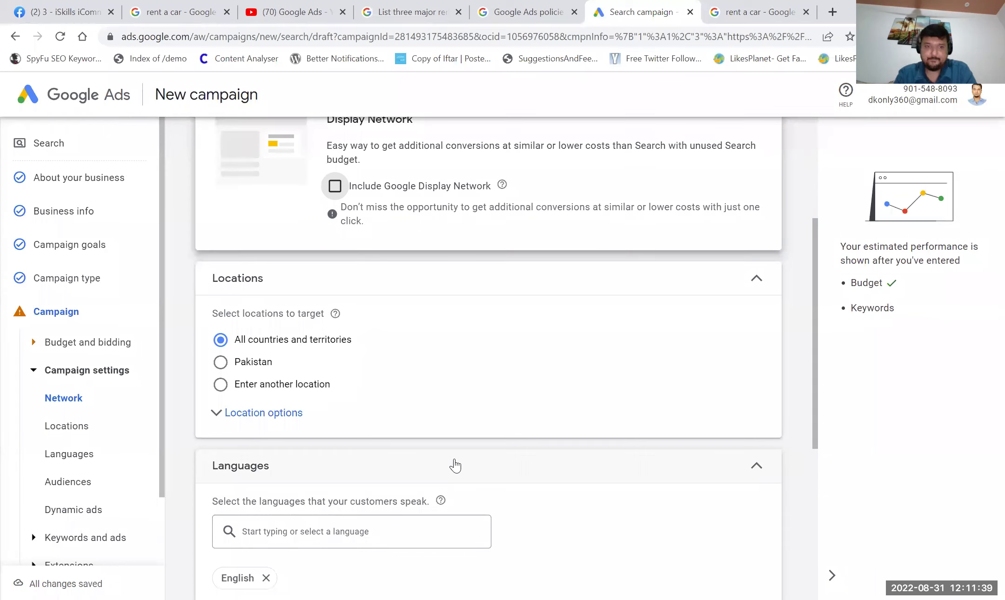
left_click(253, 363)
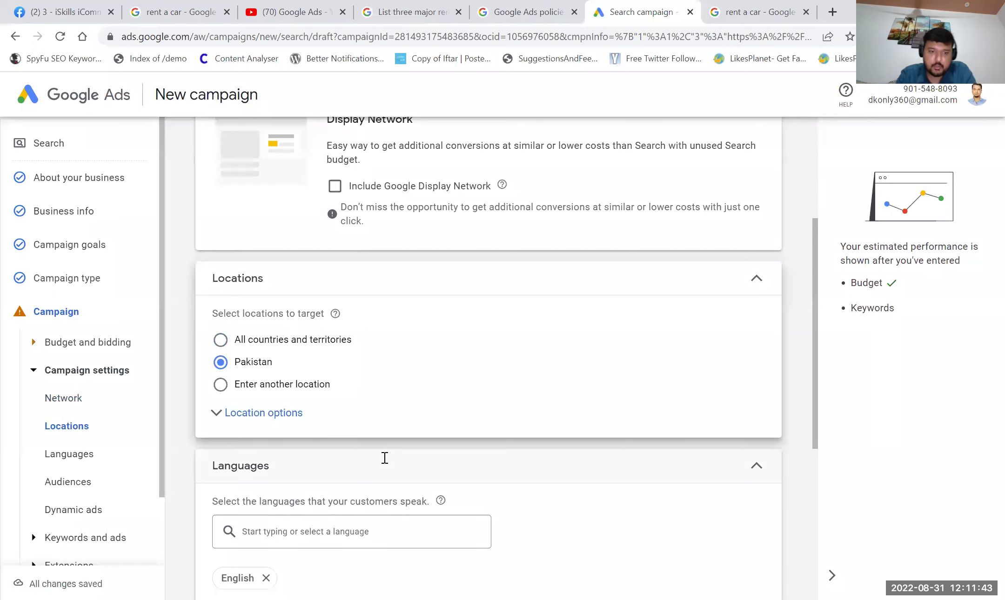
scroll(384, 458, "down", 2)
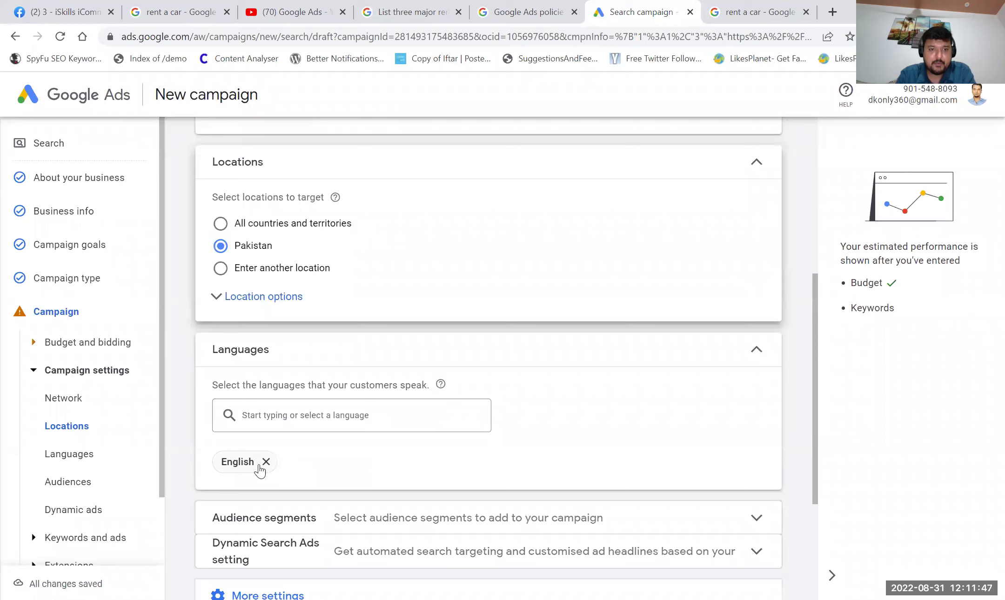
scroll(395, 463, "down", 4)
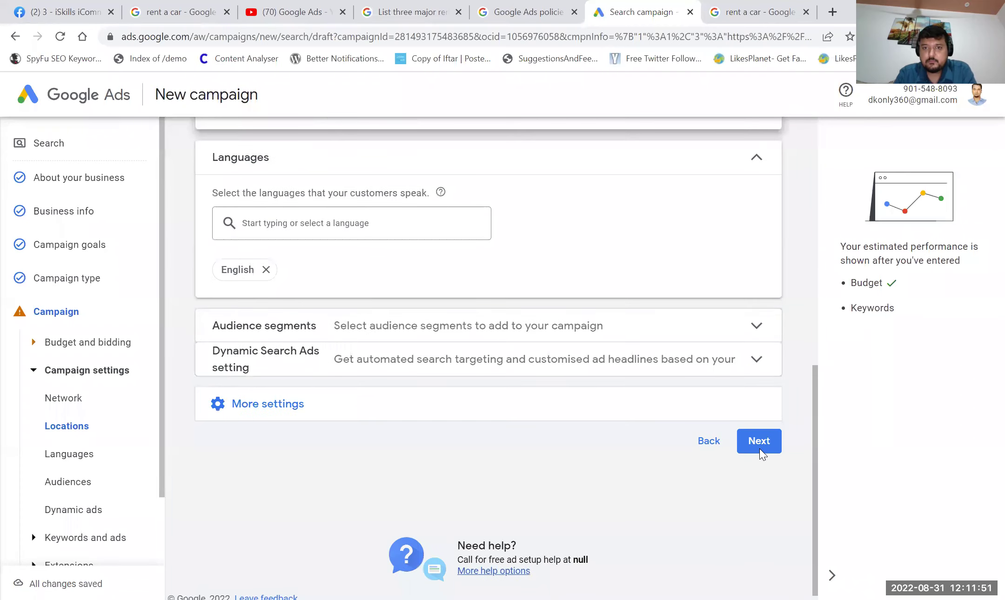
left_click(760, 441)
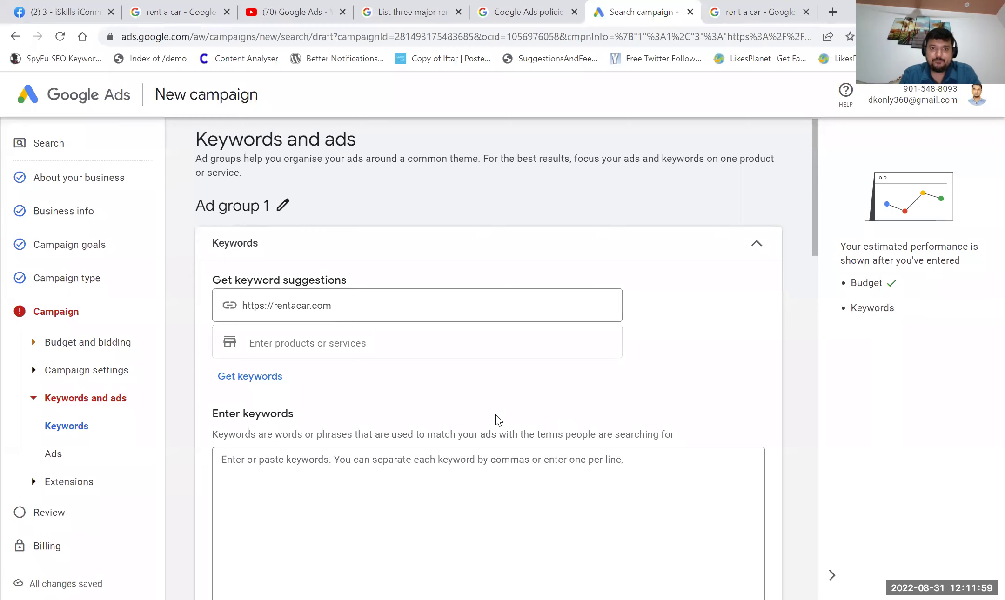
Go back to the campaign type and review the Search campaign's bidding and settings up to the keywords and ads.
scroll(496, 413, "down", 2)
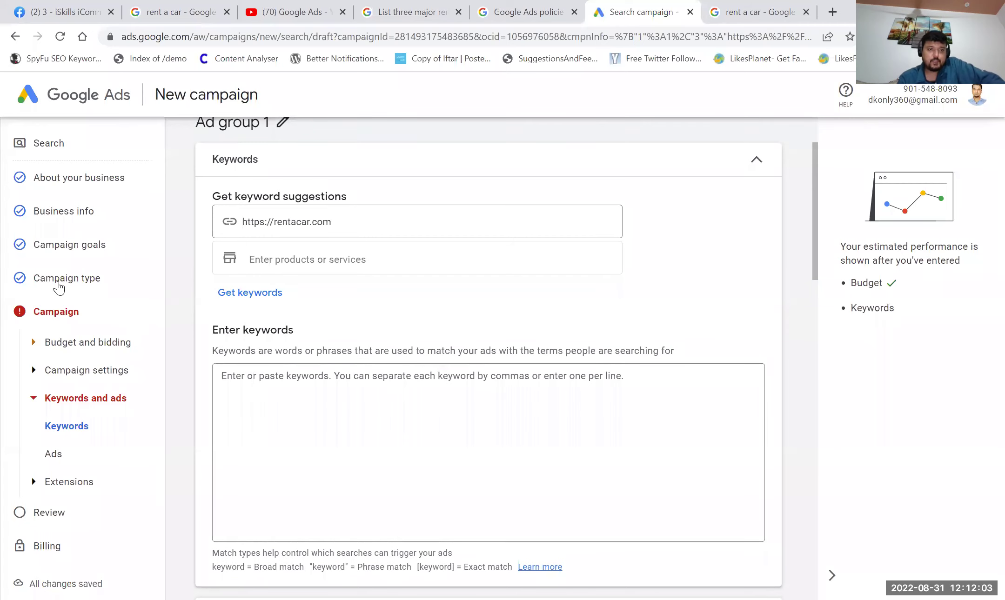
scroll(55, 286, "down", 5)
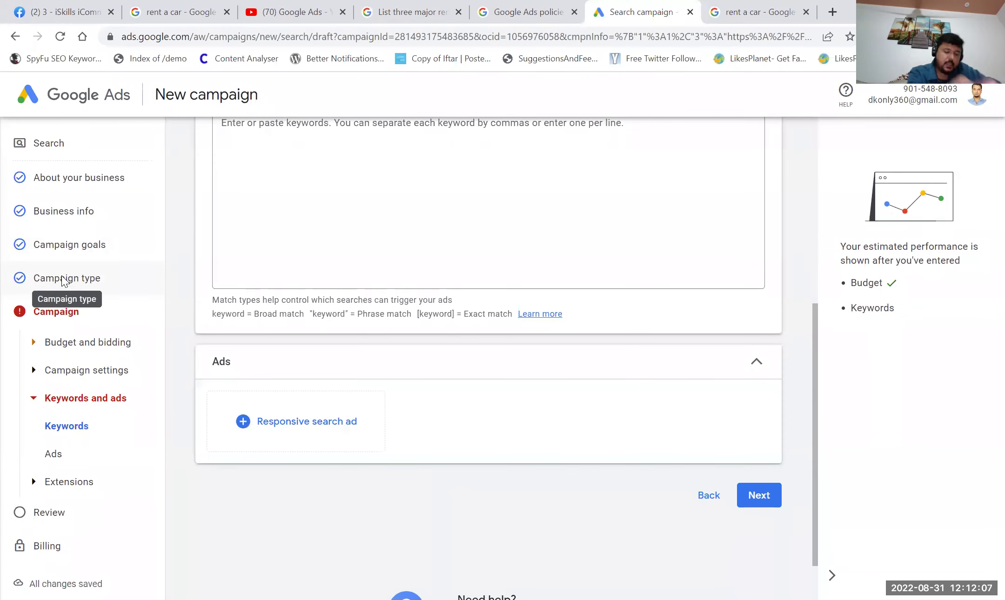
left_click(63, 279)
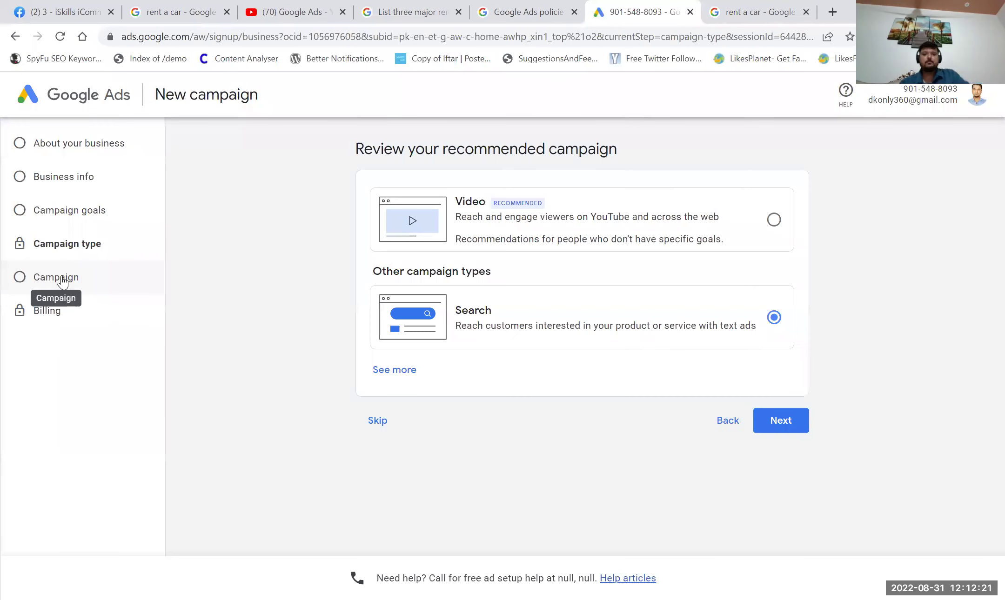
left_click(769, 421)
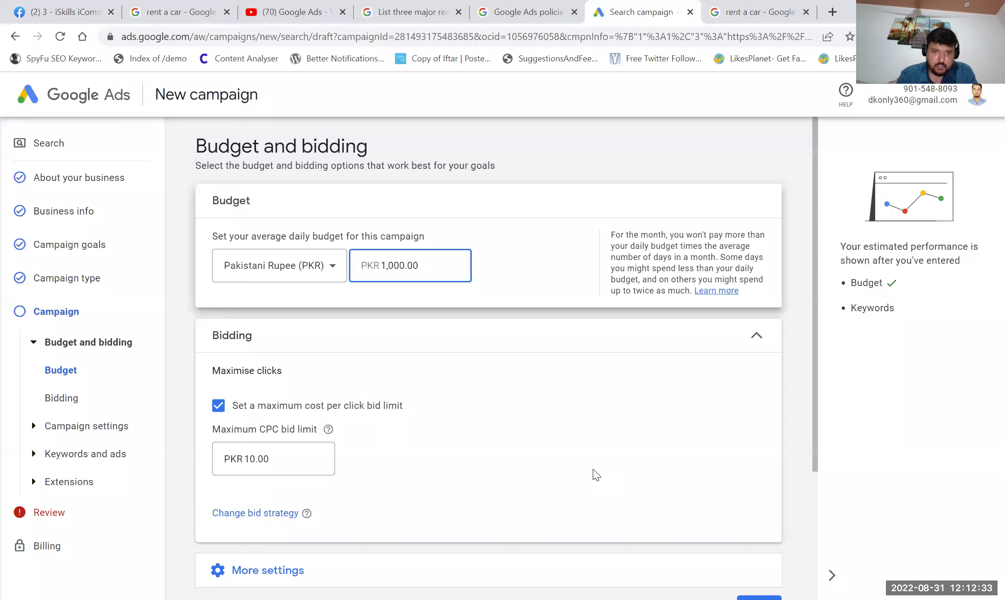
scroll(593, 470, "down", 2)
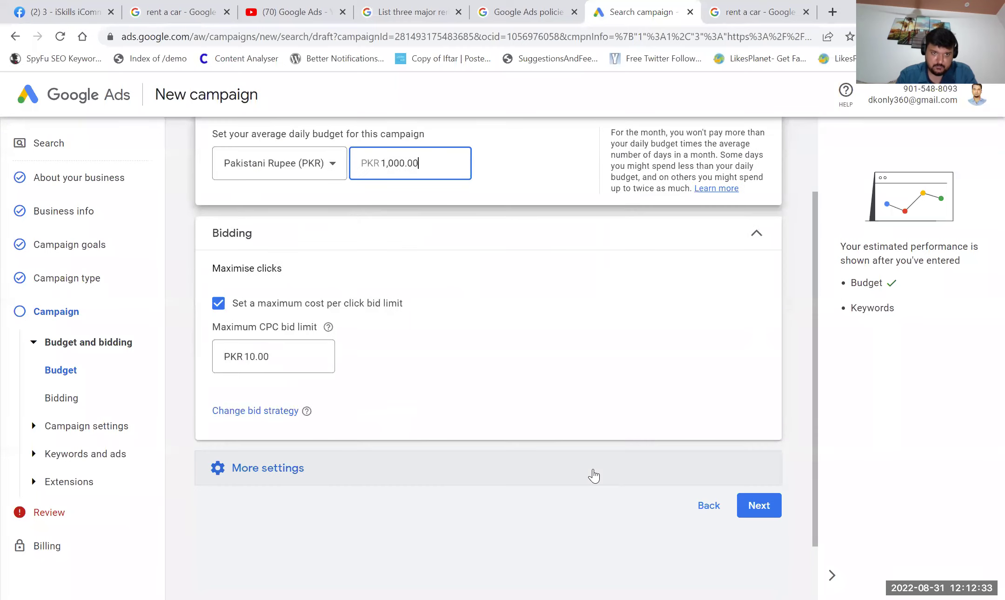
left_click(774, 507)
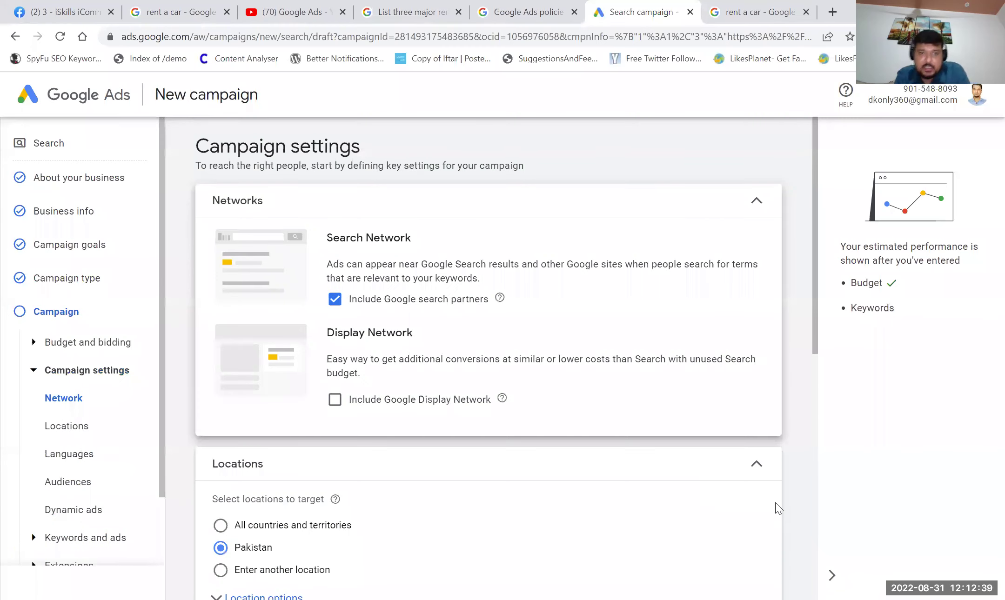
scroll(775, 503, "down", 2)
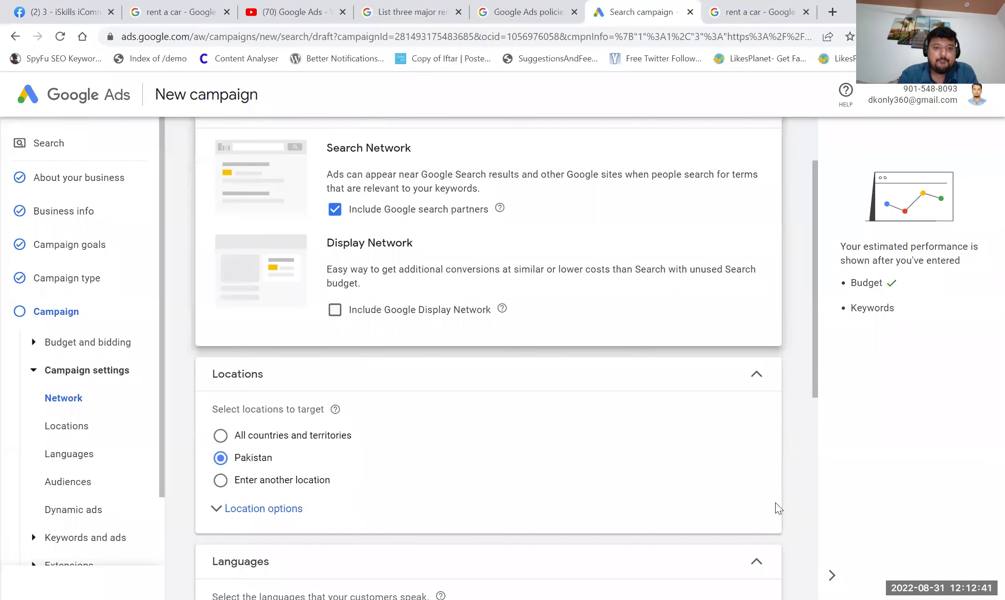
scroll(508, 417, "down", 7)
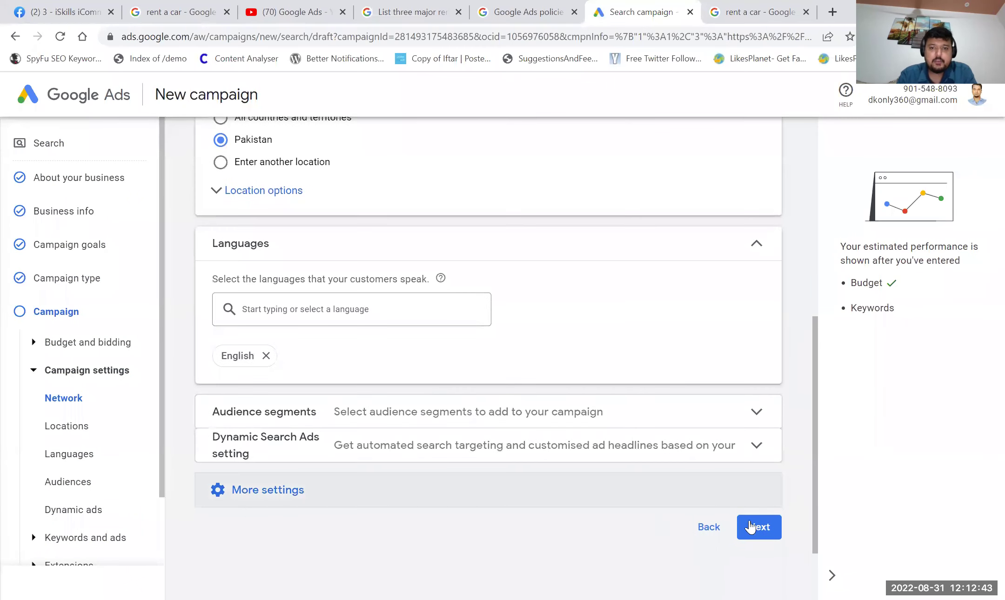
scroll(768, 528, "down", 2)
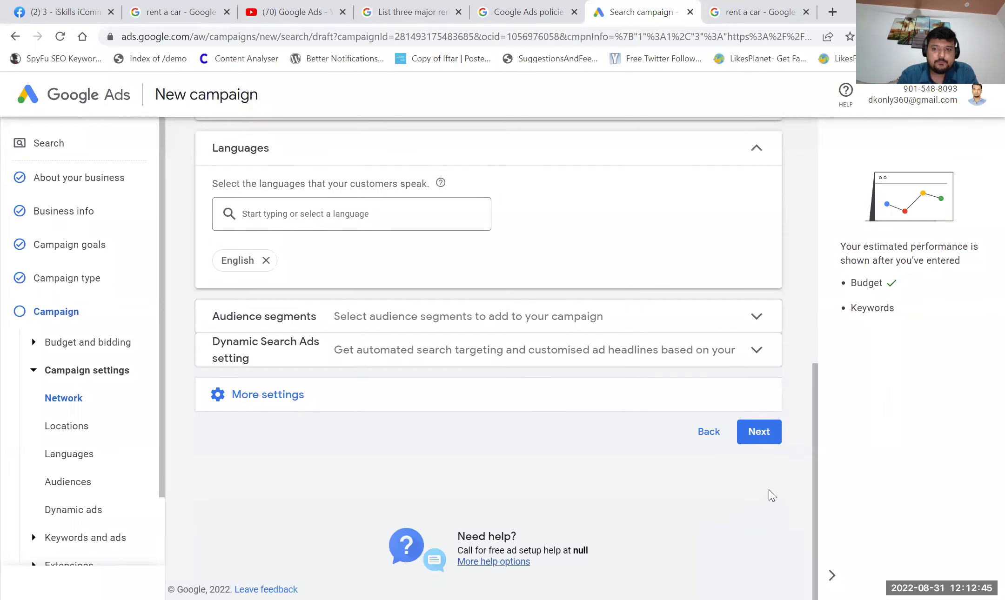
left_click(768, 437)
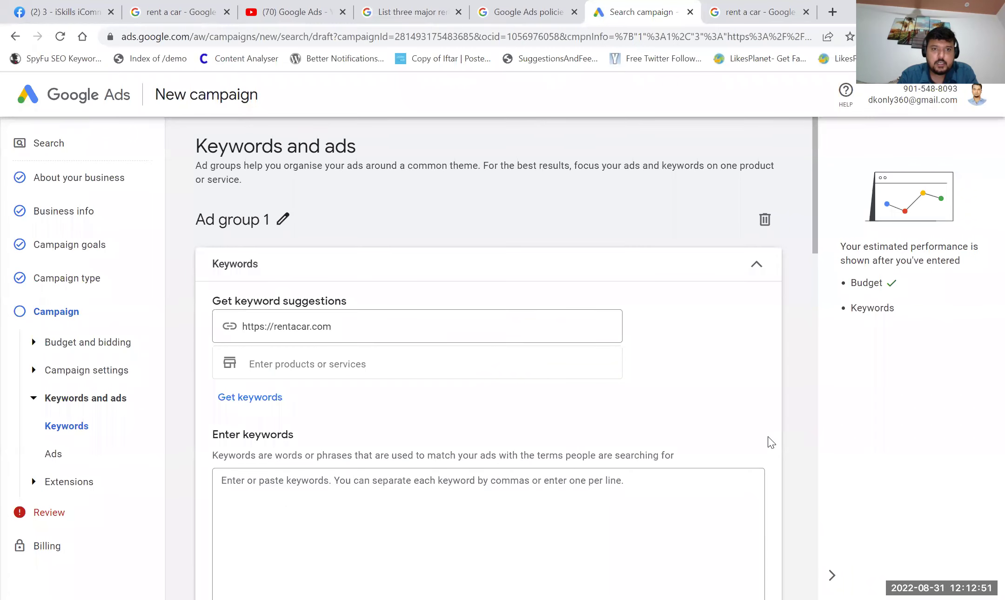
Enter "rent a car" as a keyword for the ad group.
scroll(768, 436, "down", 1)
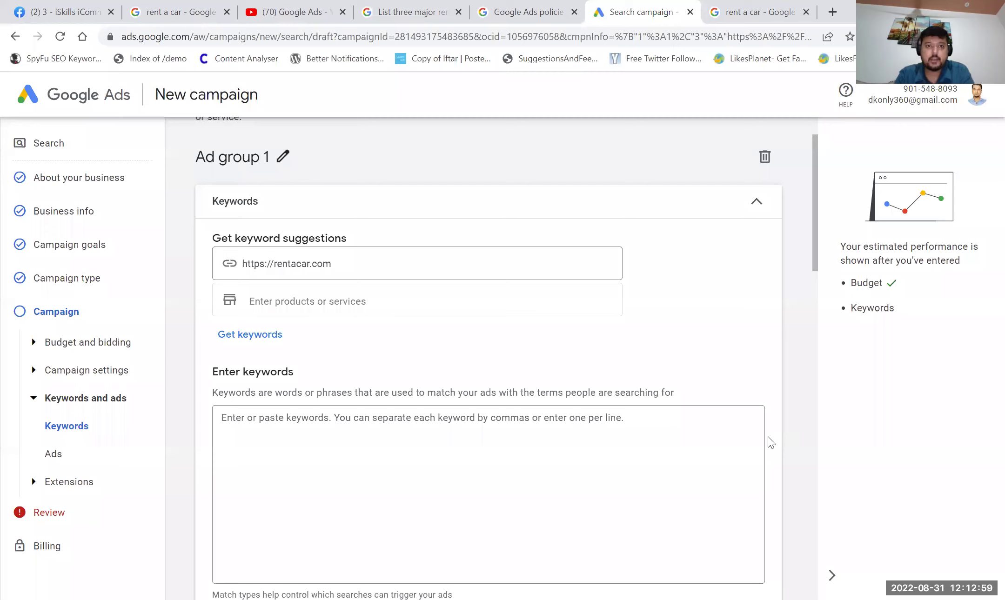
left_click(416, 439)
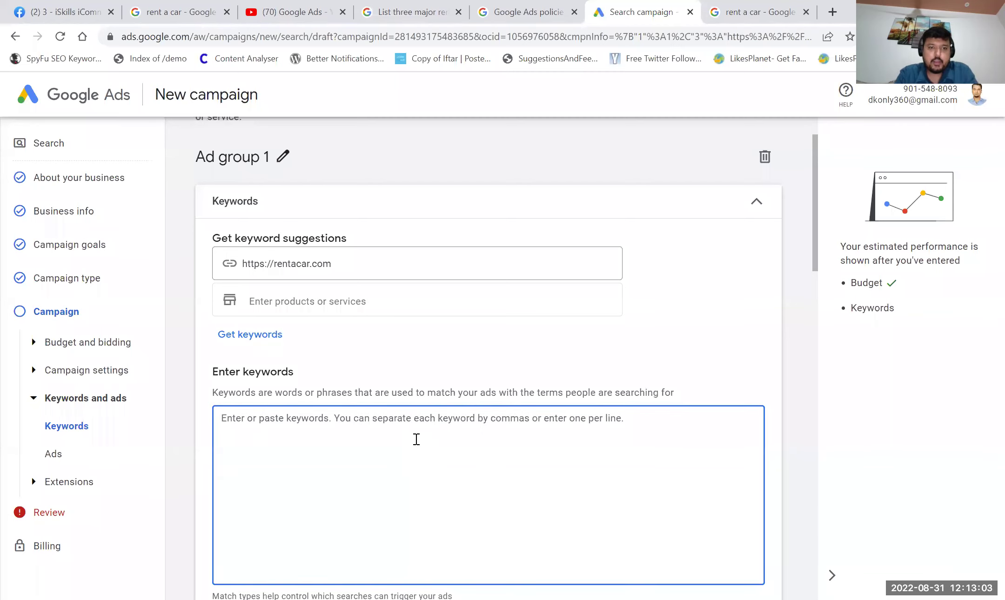
type("rent a car")
key("Return")
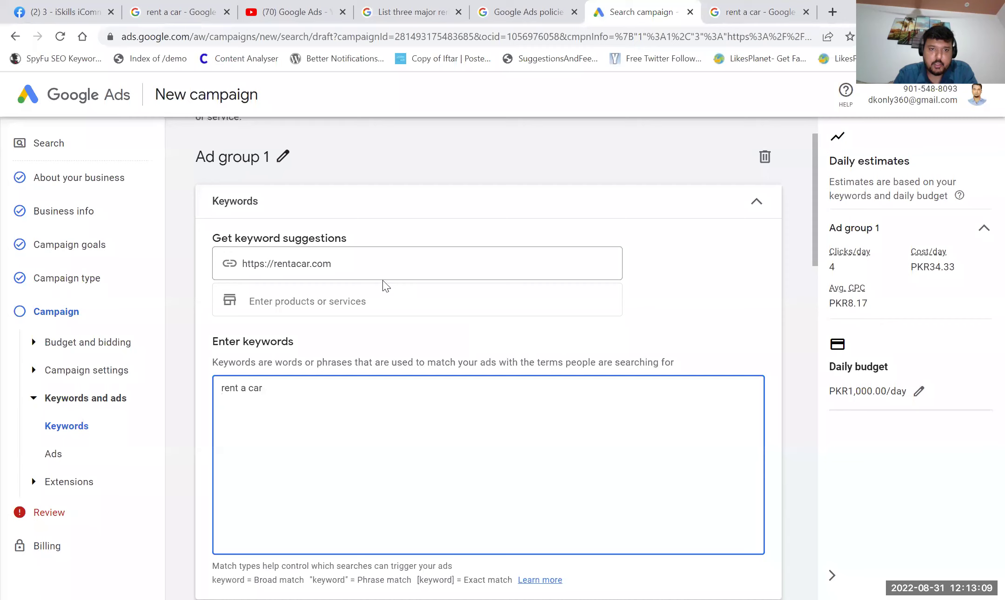
Replace the ad group's keywords with suggestions based on the product or service "rent a car", and look through the list.
left_click(386, 296)
type("r")
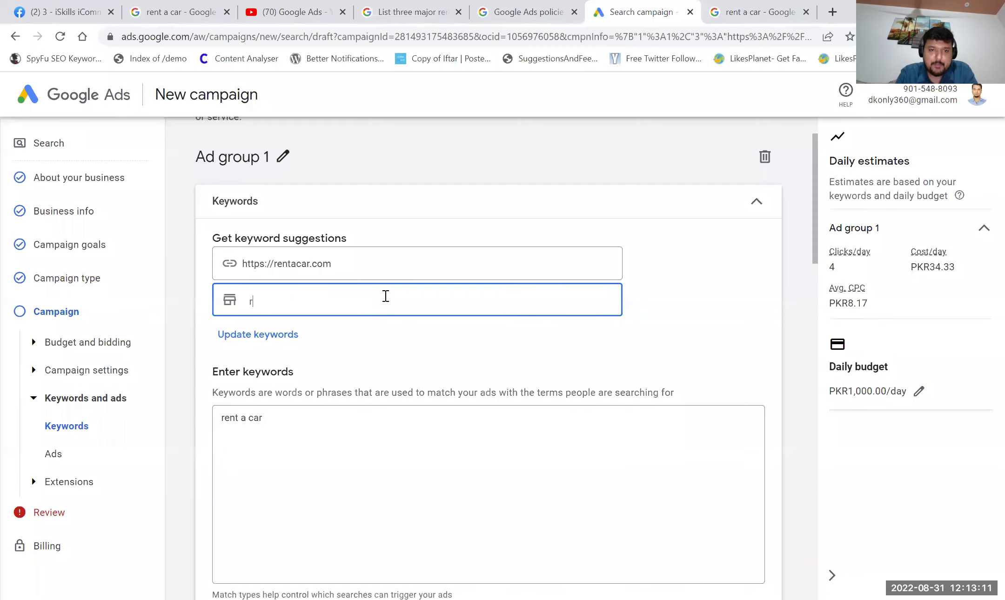
type("ent a car")
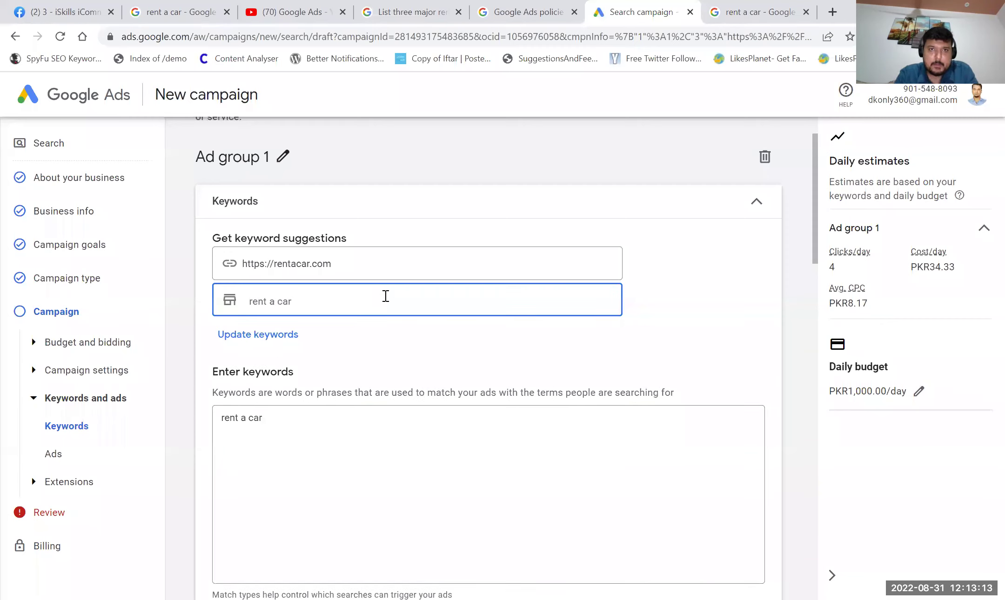
left_click(289, 333)
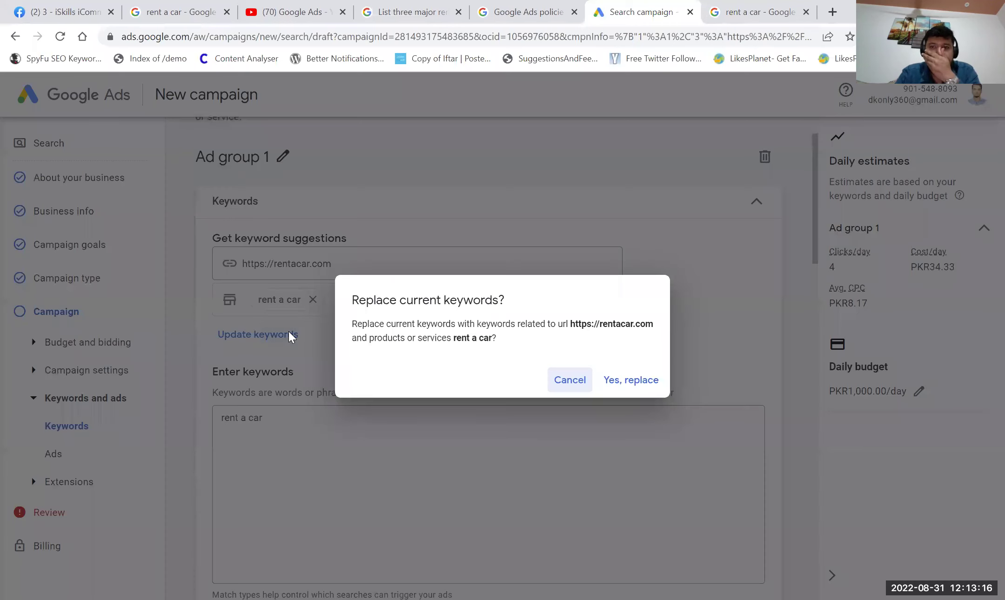
left_click(631, 381)
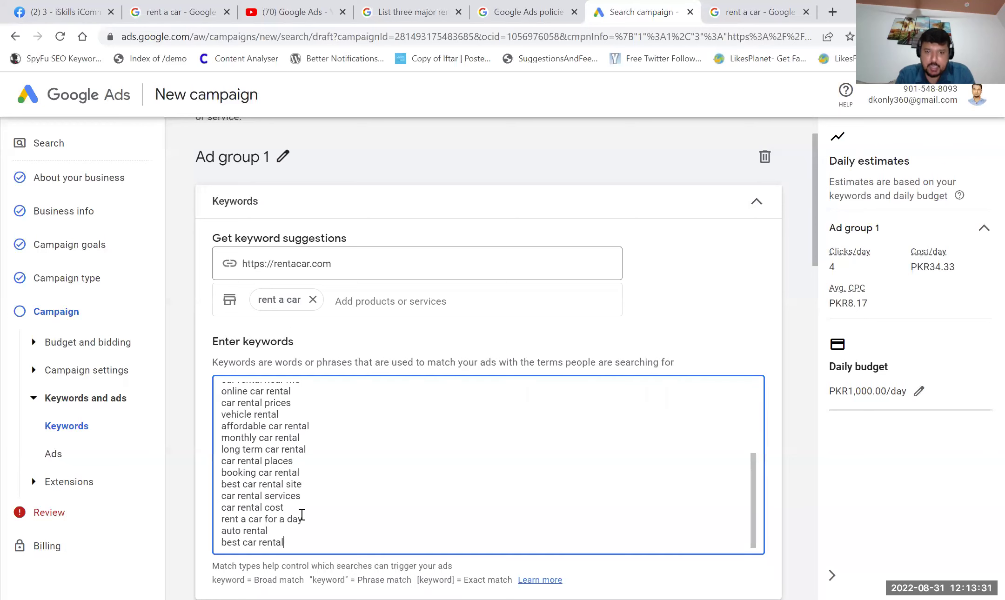
scroll(354, 463, "up", 5)
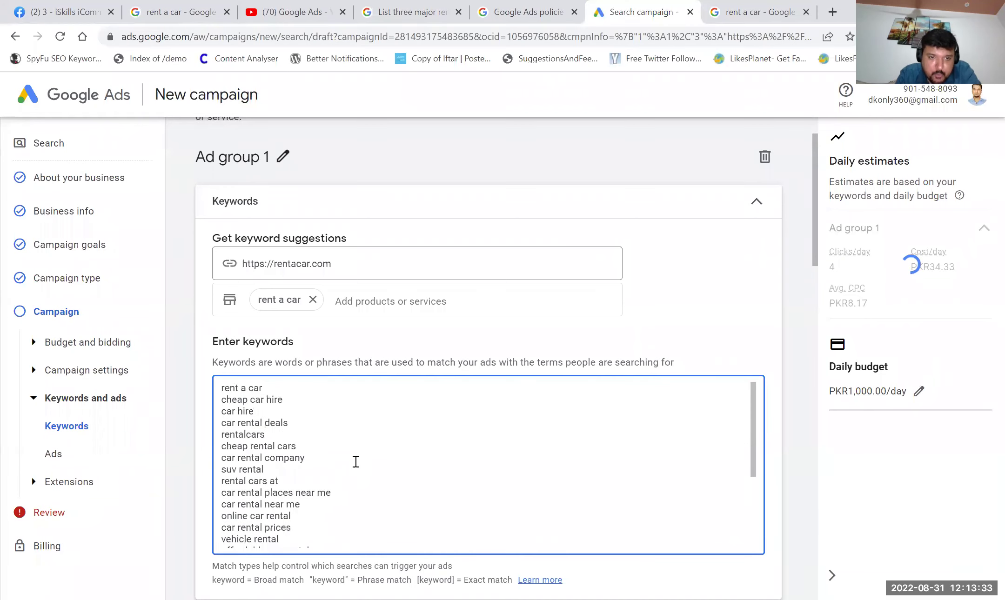
scroll(373, 330, "down", 4)
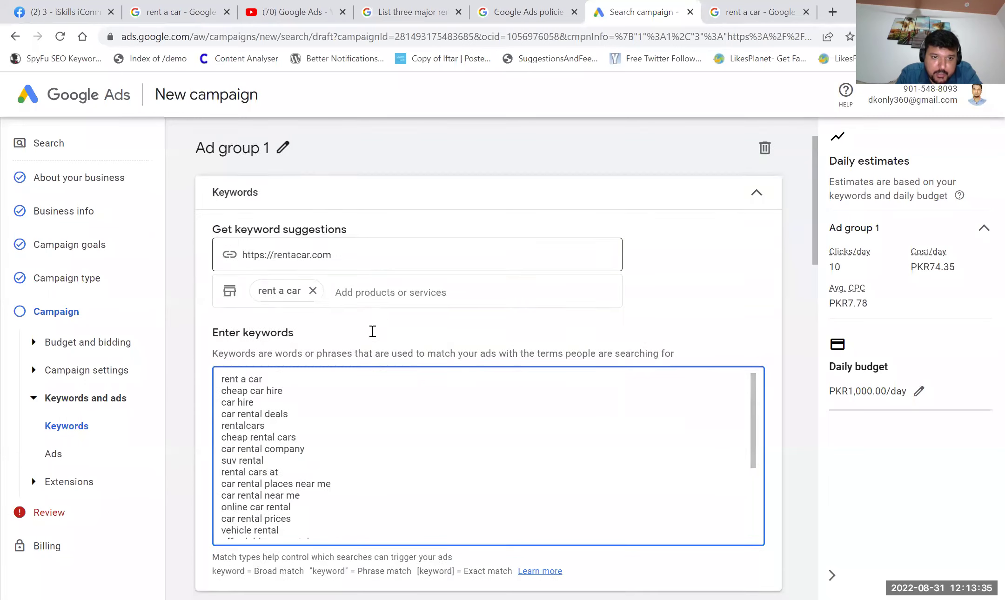
Look through the suggested keywords and the ad form's display path, headline ideas, headline and description fields, and preview.
scroll(321, 360, "down", 4)
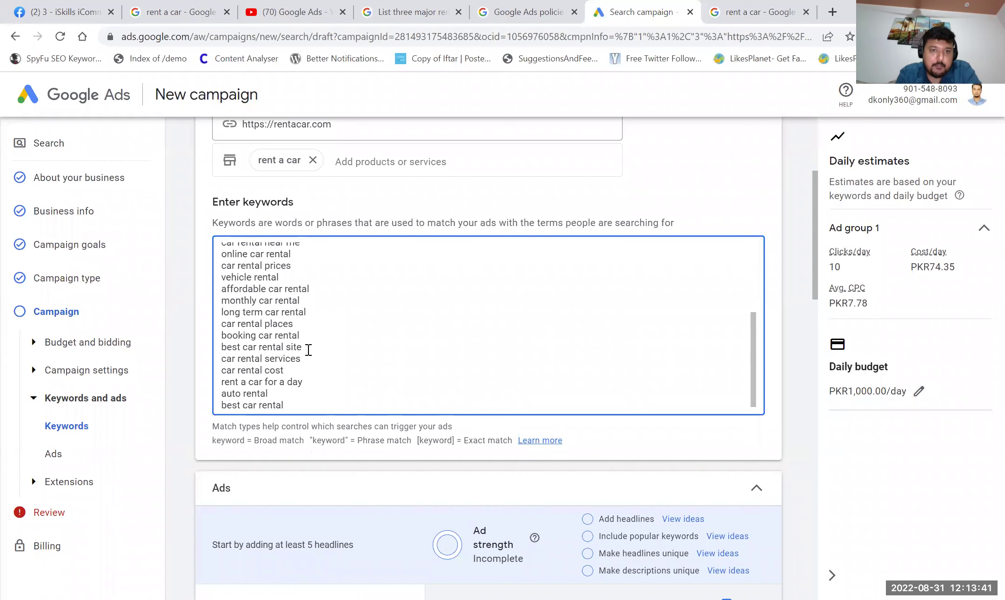
scroll(308, 348, "up", 2)
scroll(336, 344, "down", 8)
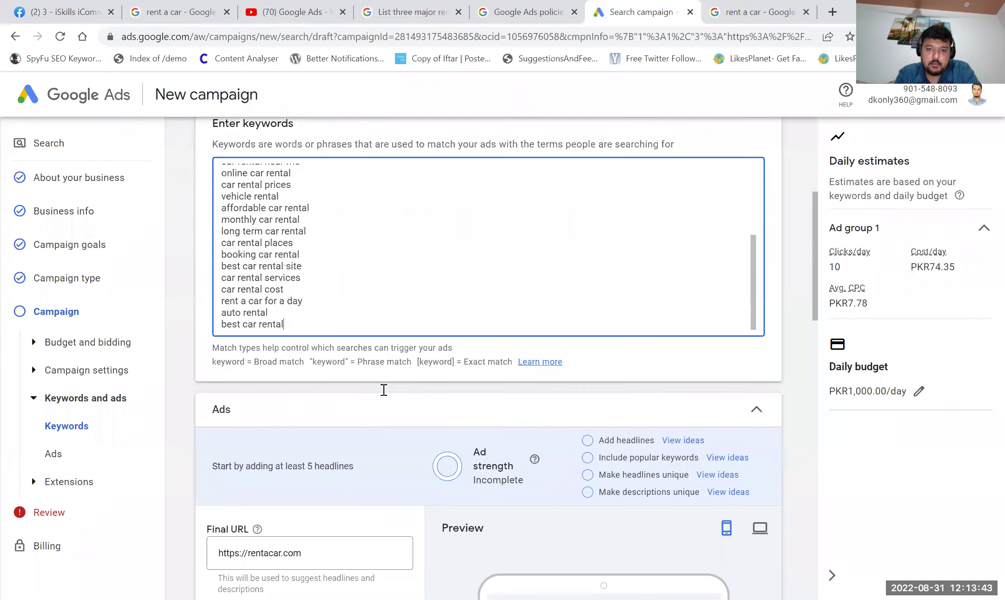
scroll(405, 399, "down", 3)
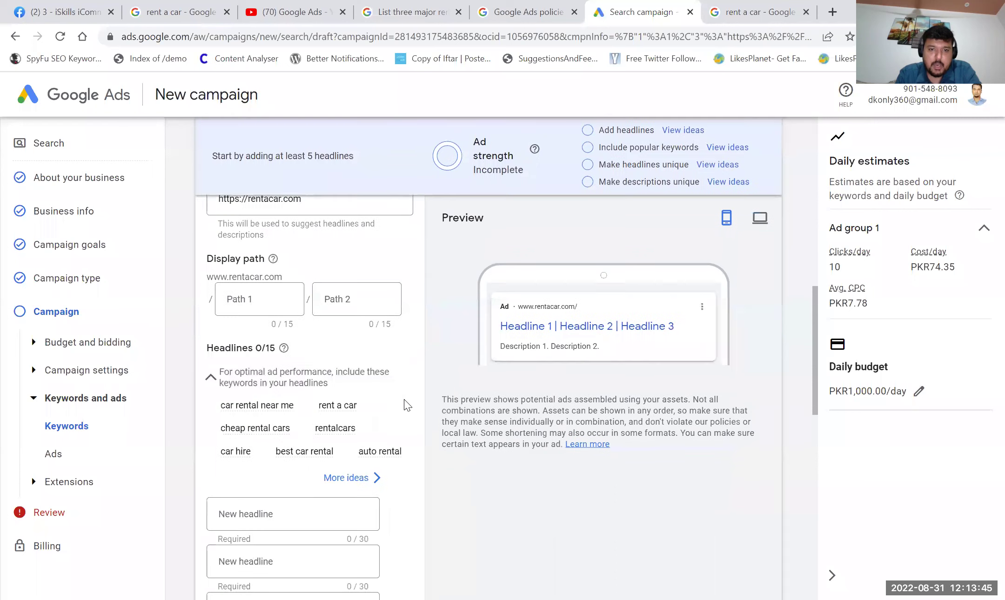
scroll(403, 399, "down", 1)
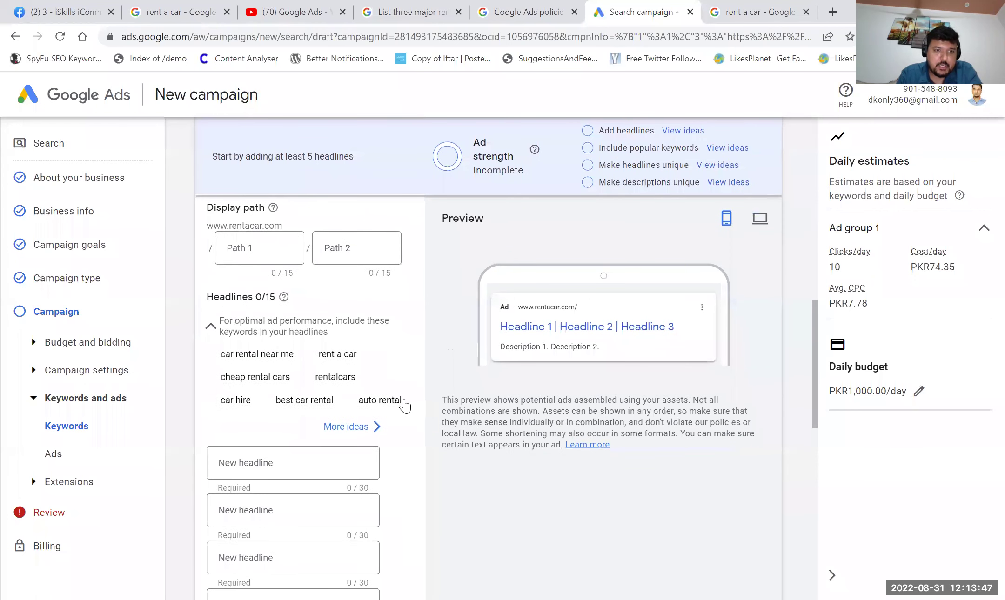
mouse_move(405, 405)
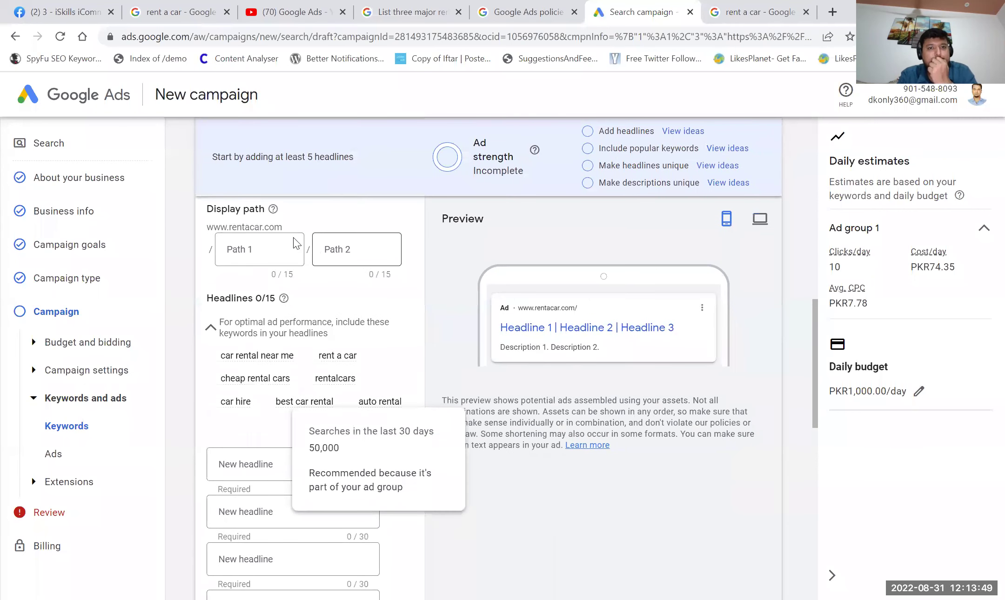
scroll(349, 458, "down", 2)
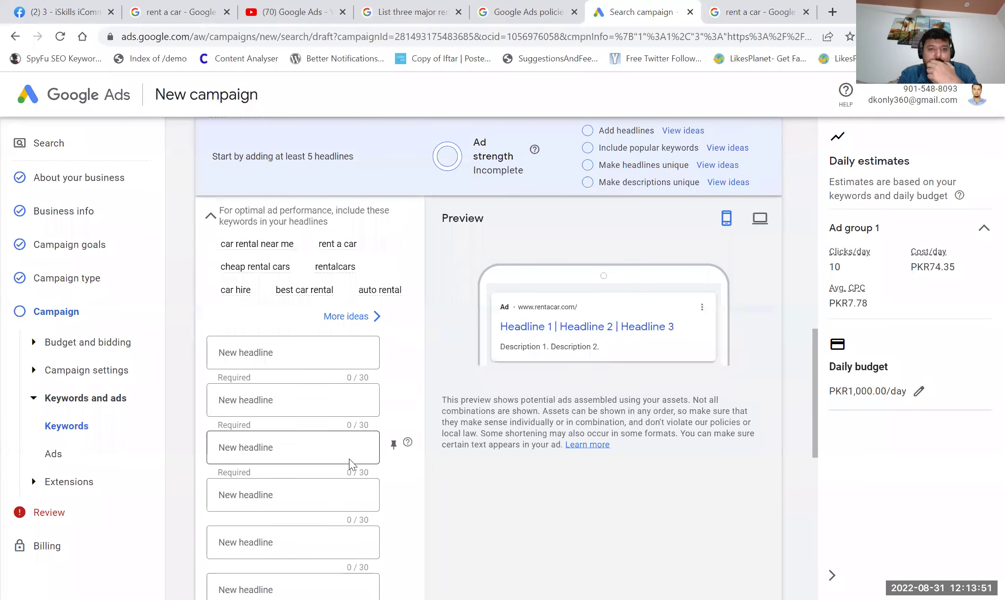
scroll(348, 459, "down", 4)
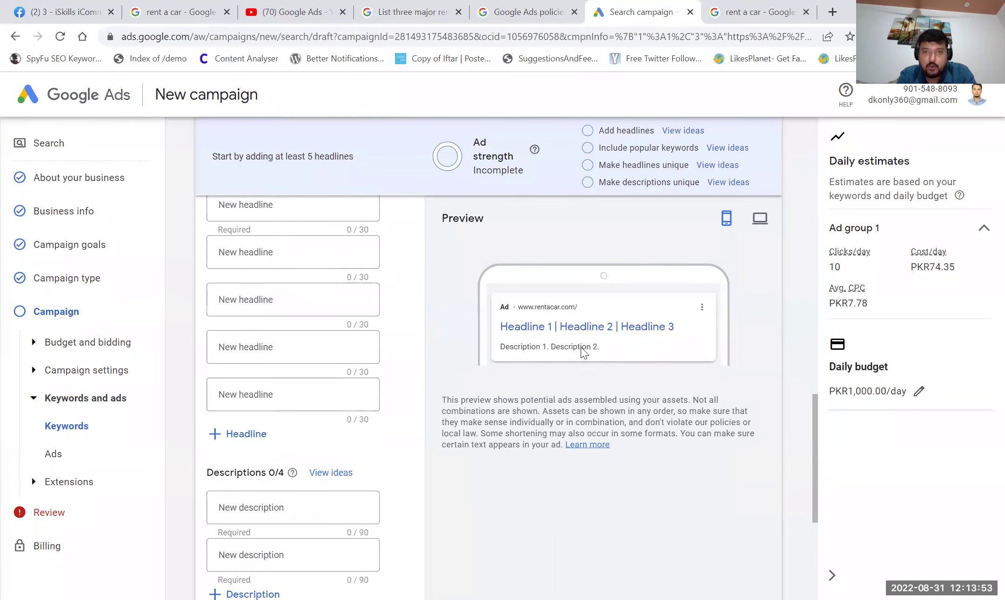
scroll(582, 353, "up", 4)
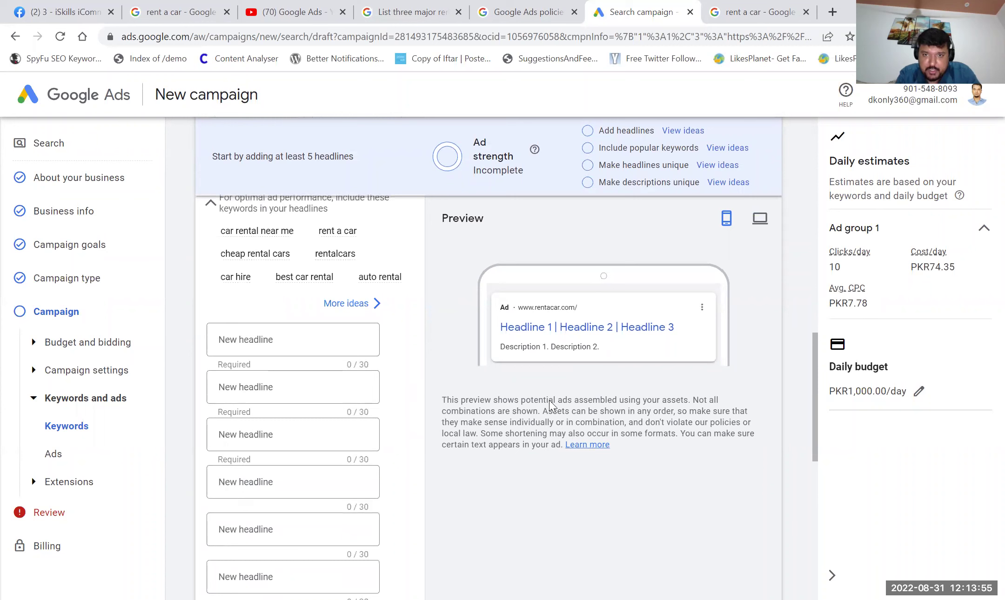
scroll(270, 262, "up", 1)
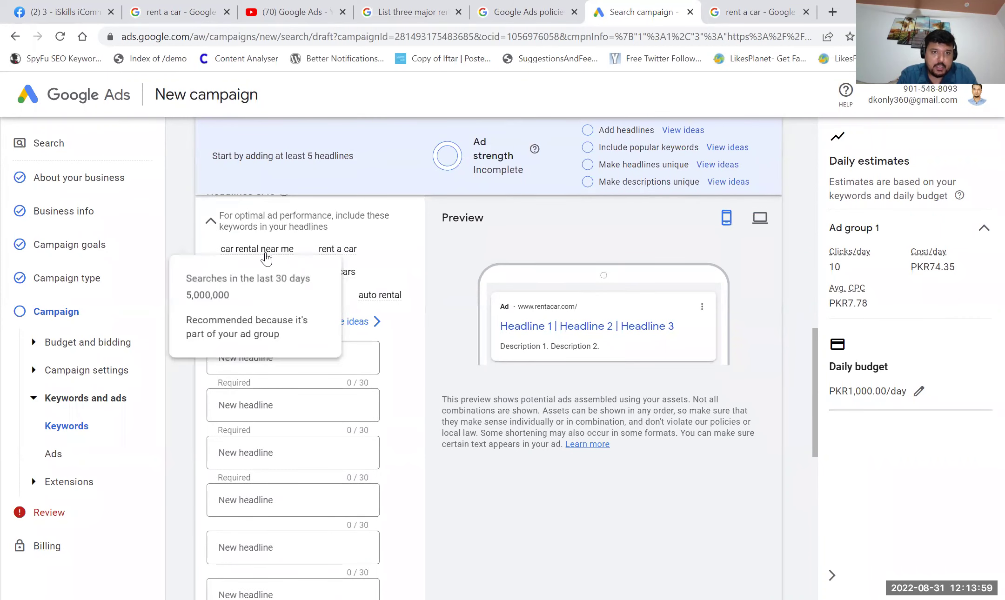
Enter "rent a car" and "best service" as the ad's first two headlines.
scroll(266, 265, "down", 1)
left_click(261, 350)
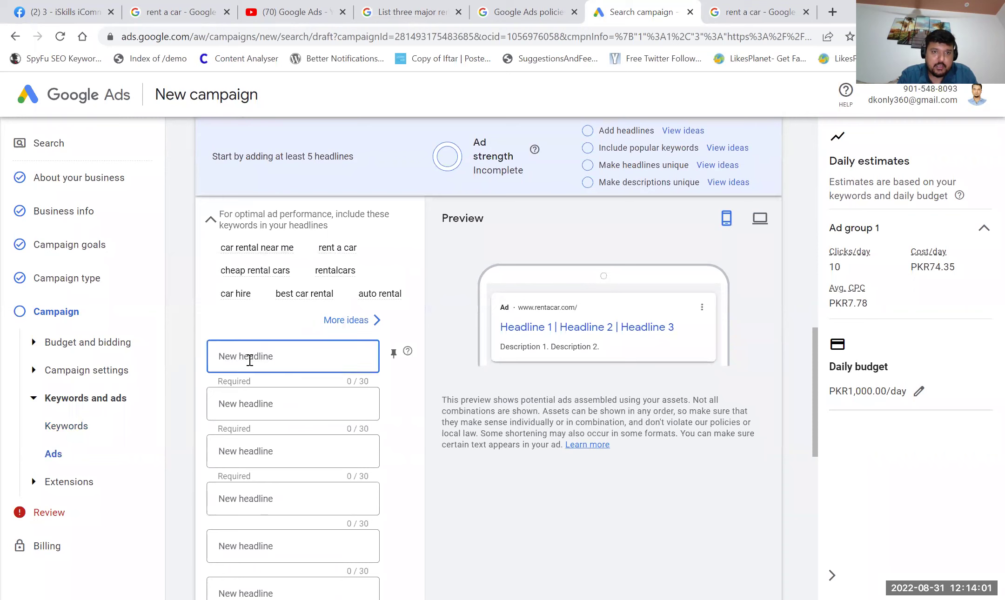
type("rent a car")
left_click(280, 404)
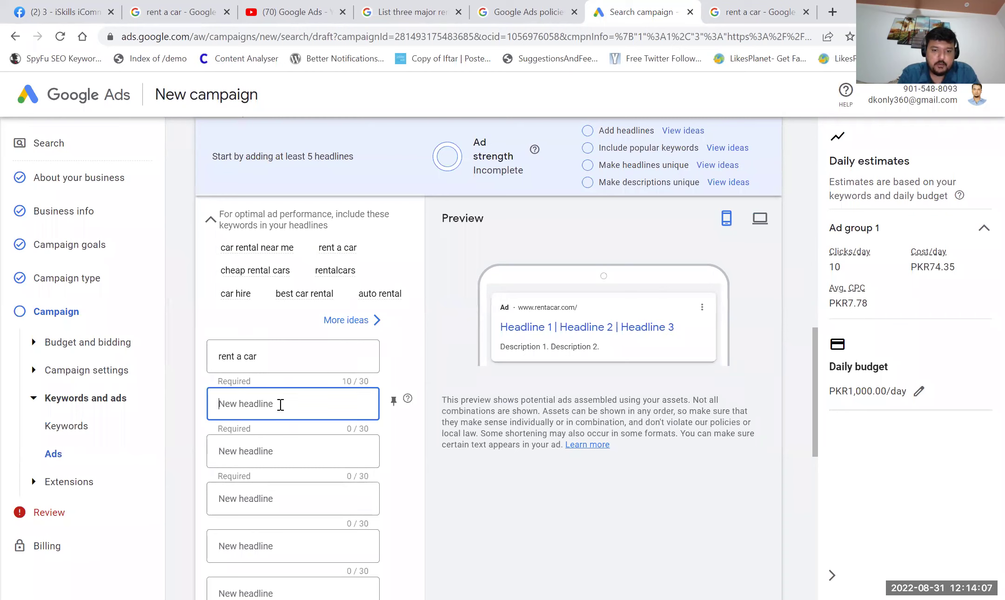
type("best service")
left_click(270, 452)
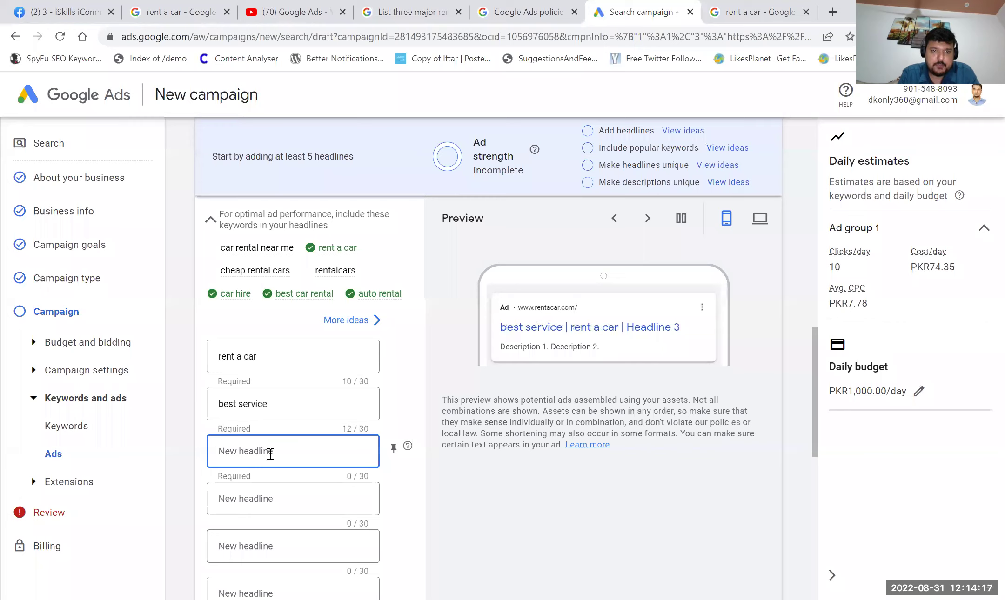
type("100%")
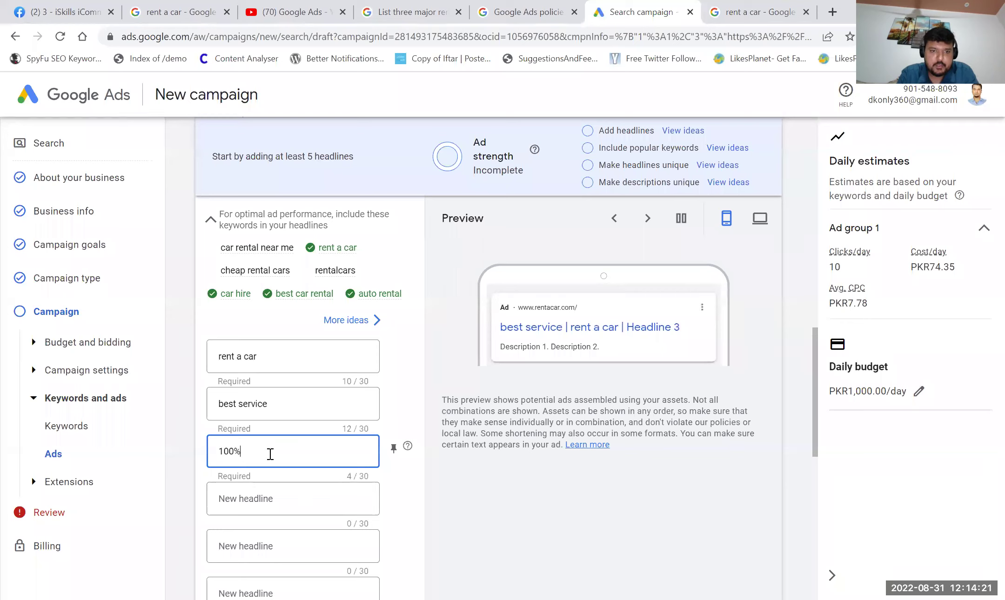
key("BackSpace")
key("BackSpace")
key("BackSpace")
key("BackSpace")
type("a")
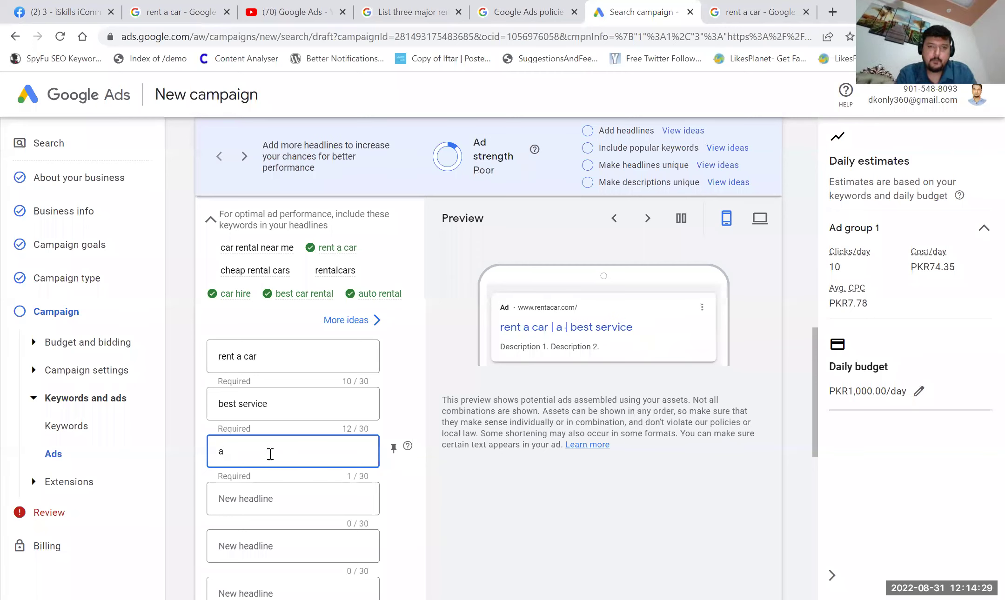
type("foor")
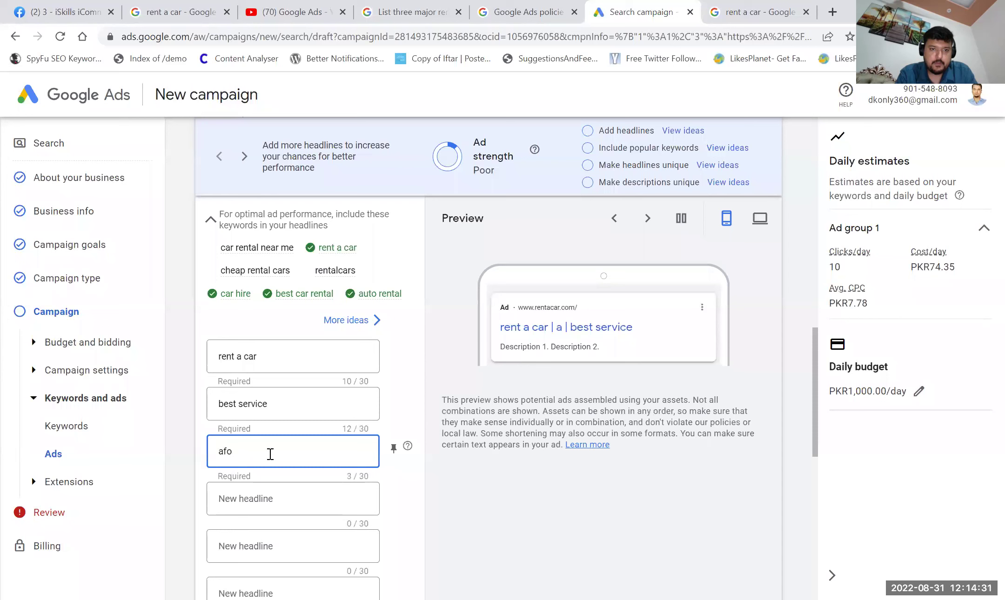
key("BackSpace")
key("BackSpace")
key("BackSpace")
type("che")
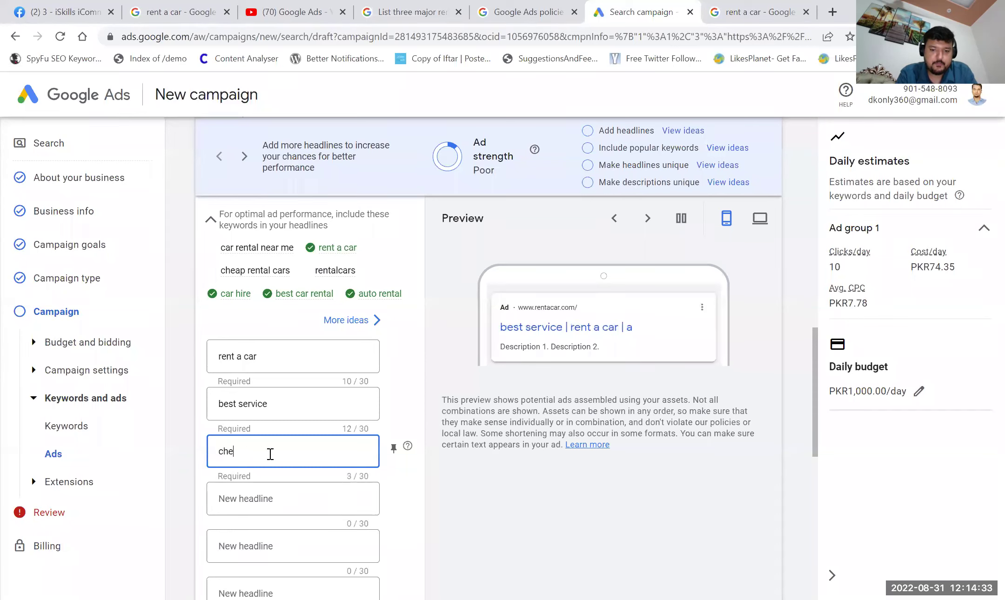
type("ap price")
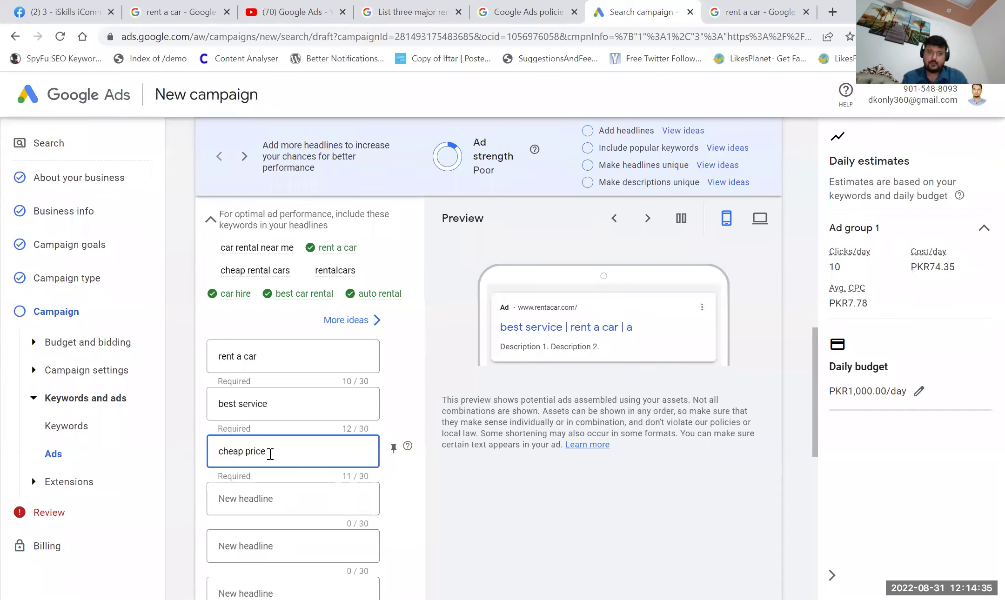
key("BackSpace")
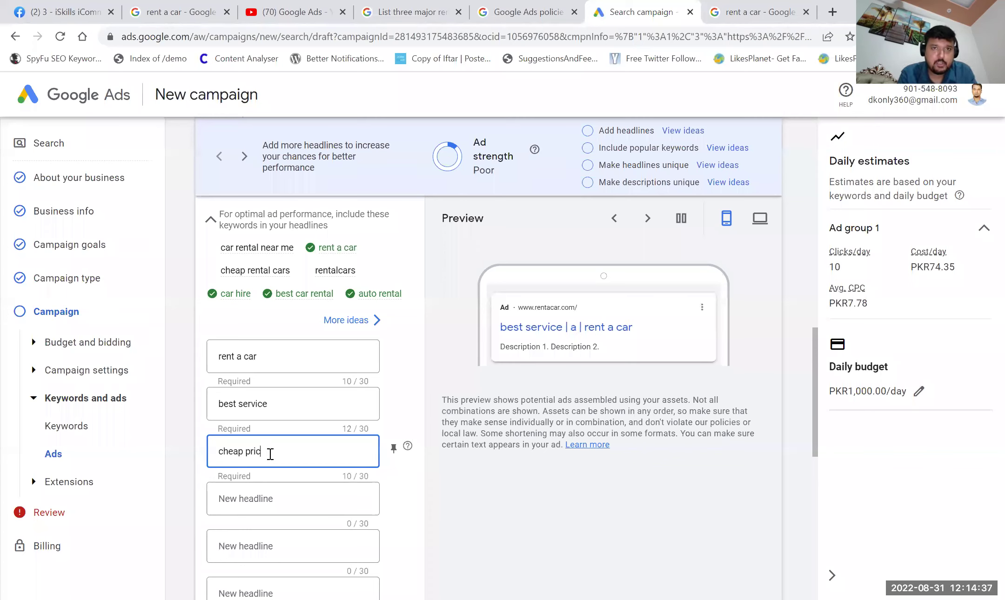
Replace the text of the third headline with "discounted price".
key("ctrl+a")
key("BackSpace")
type("discoun")
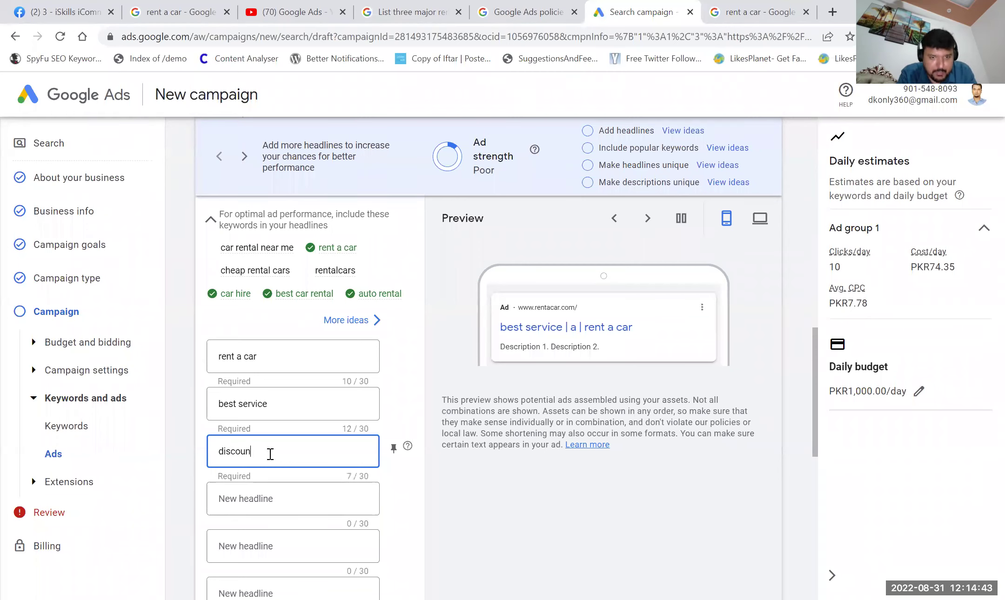
type("ted price")
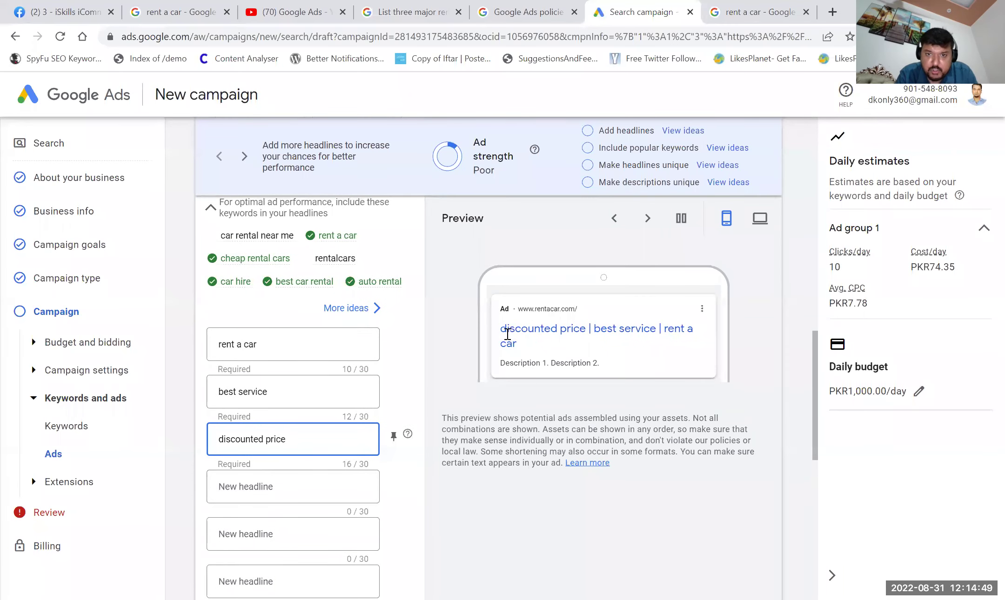
Switch to the Google results for "rent a car" and highlight the first ad's headline and description as an example.
left_click(754, 12)
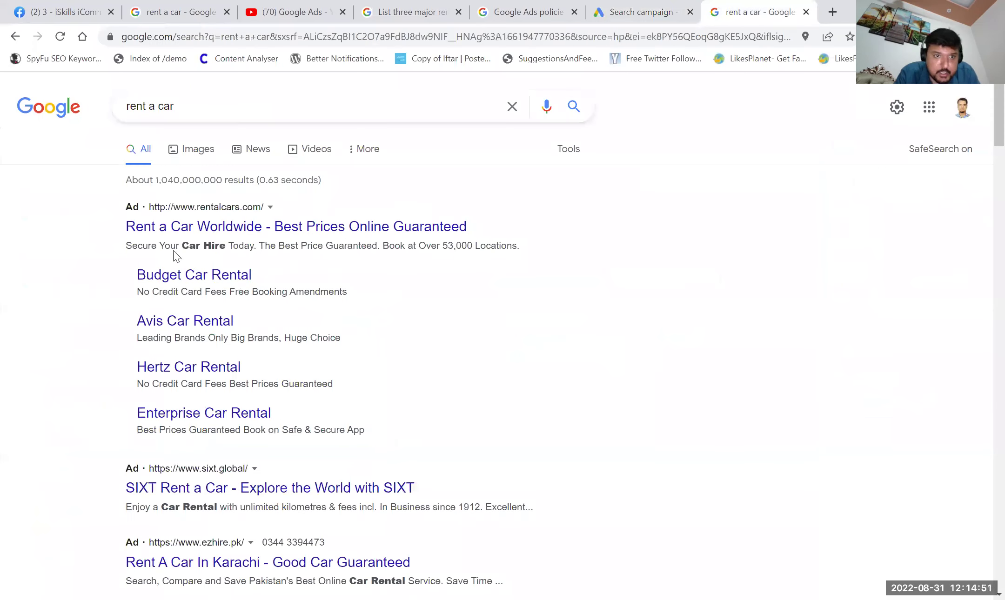
left_click_drag(122, 227, 470, 230)
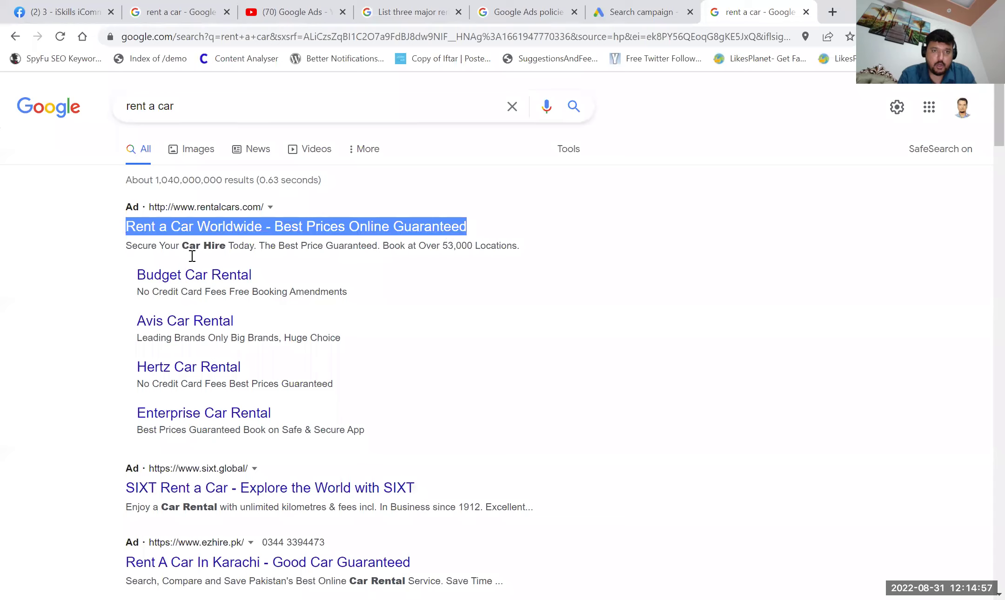
left_click_drag(125, 245, 521, 243)
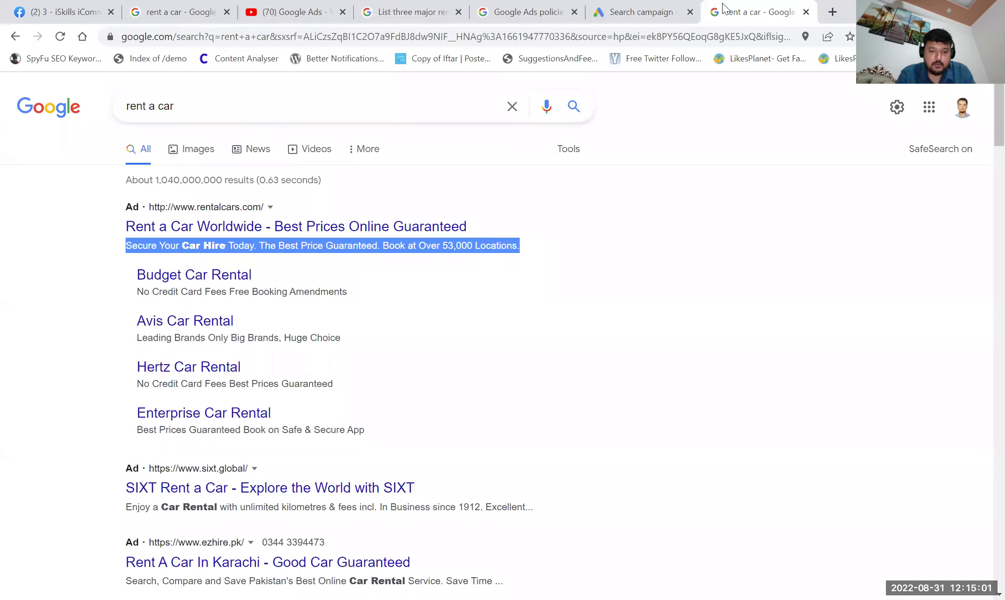
Return to the Google Ads campaign draft and add one more empty headline field to the ad.
left_click(619, 6)
scroll(379, 477, "down", 5)
scroll(378, 477, "up", 7)
scroll(378, 477, "down", 2)
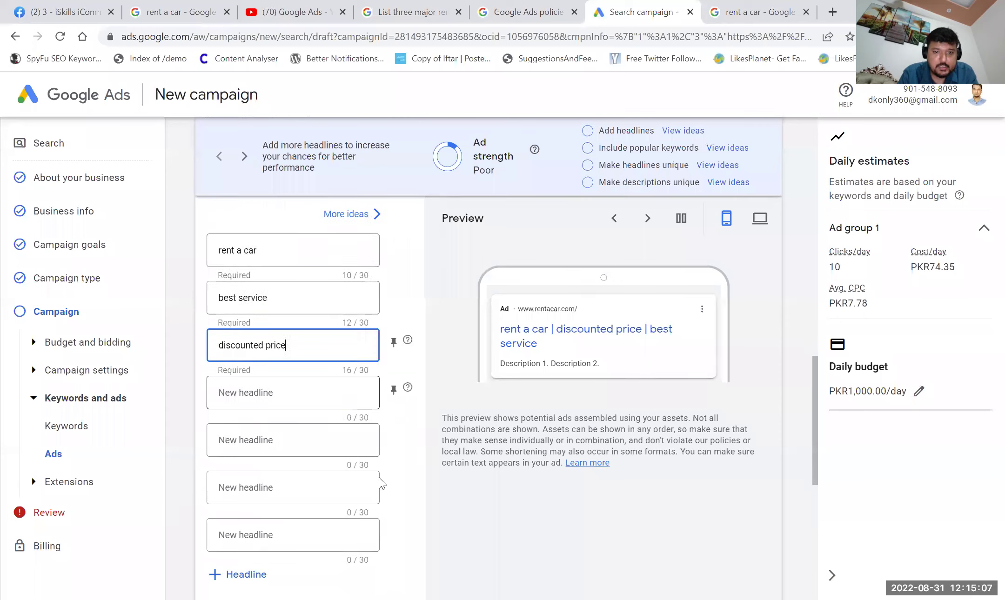
left_click(237, 574)
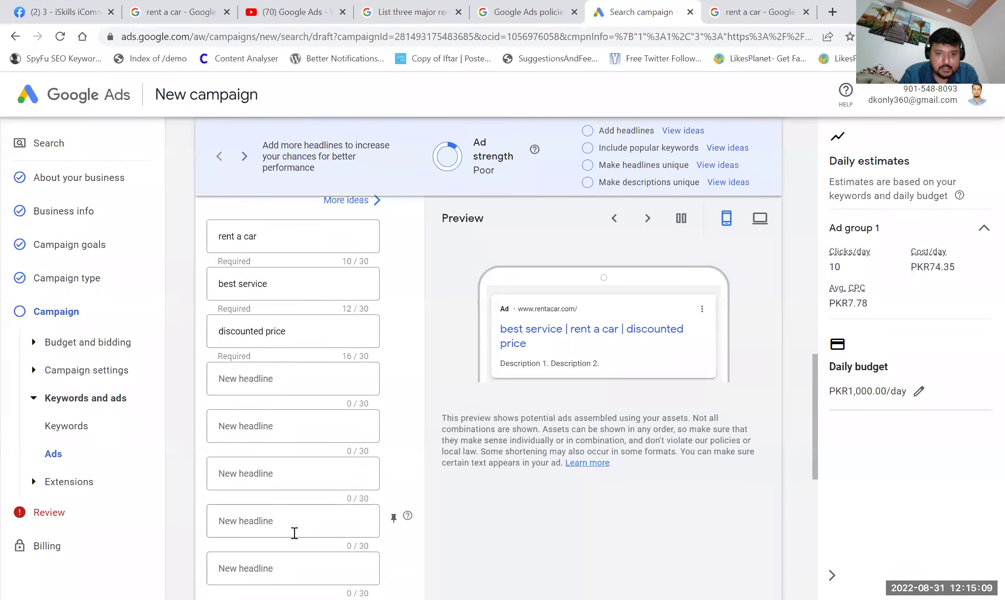
Review the ad's final URL, display path, keyword ideas and entered headlines.
scroll(296, 534, "down", 6)
scroll(297, 533, "up", 10)
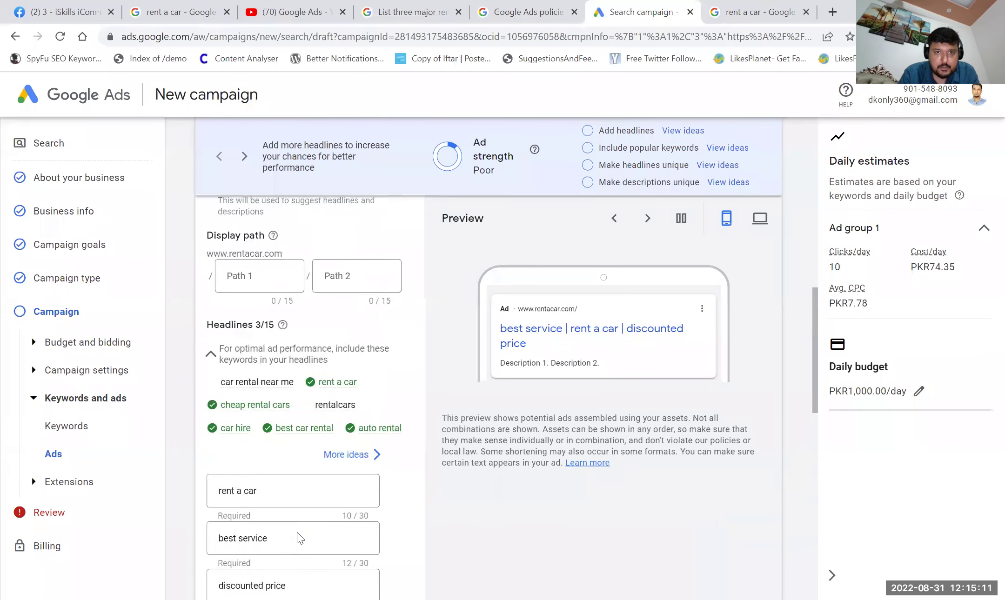
scroll(298, 534, "up", 6)
scroll(298, 534, "down", 3)
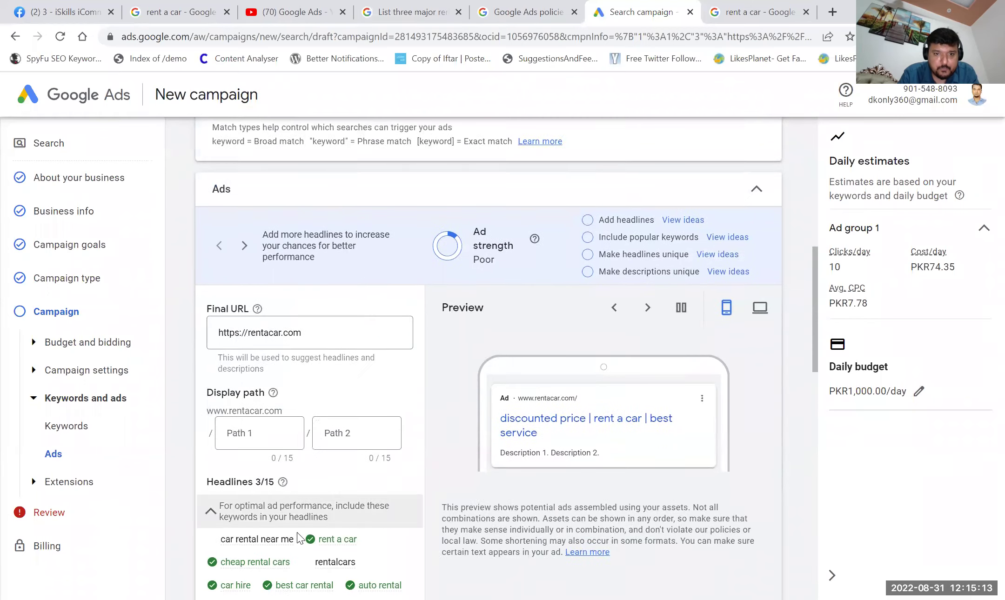
scroll(297, 532, "down", 3)
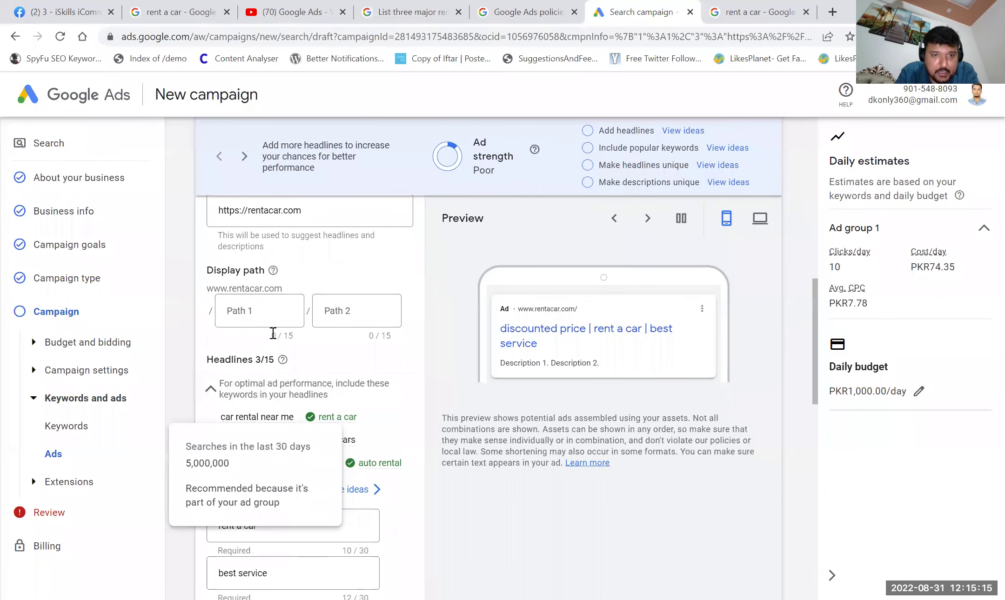
scroll(347, 381, "down", 2)
scroll(348, 381, "down", 2)
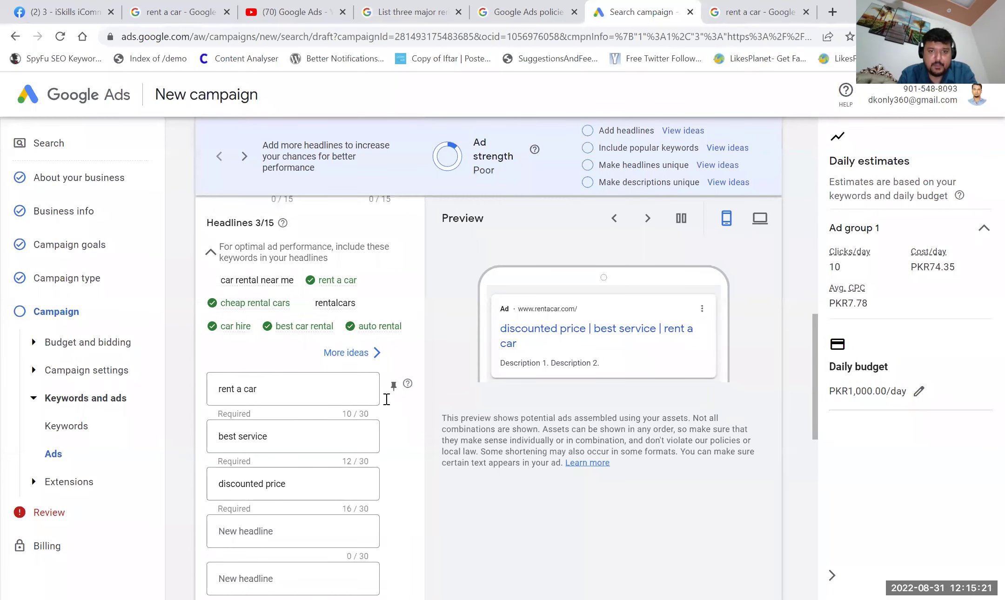
Enter "rent a car" and "best service" as the ad's two descriptions and finish the ad.
scroll(363, 460, "down", 10)
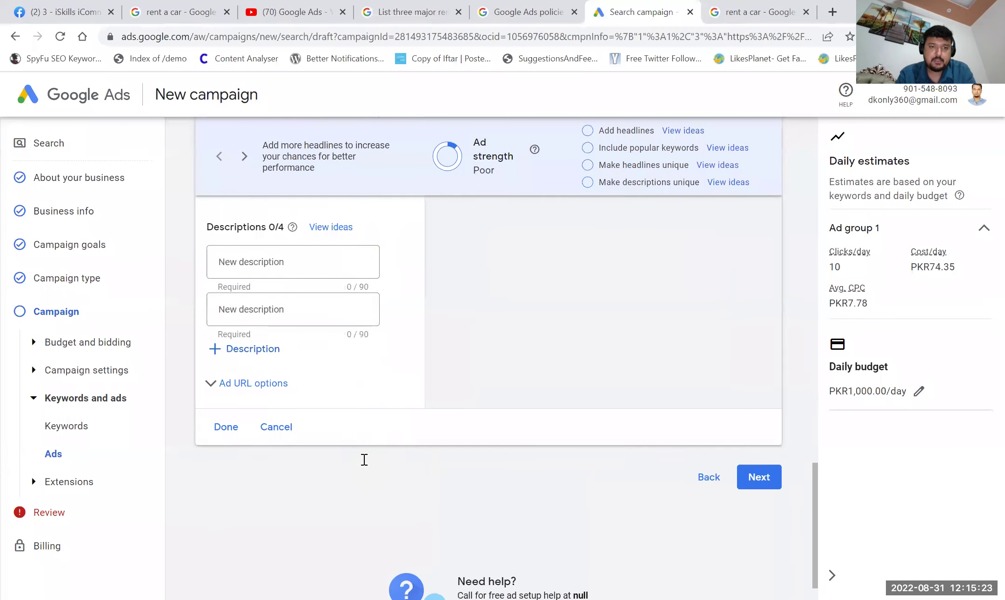
scroll(312, 312, "up", 1)
left_click(309, 305)
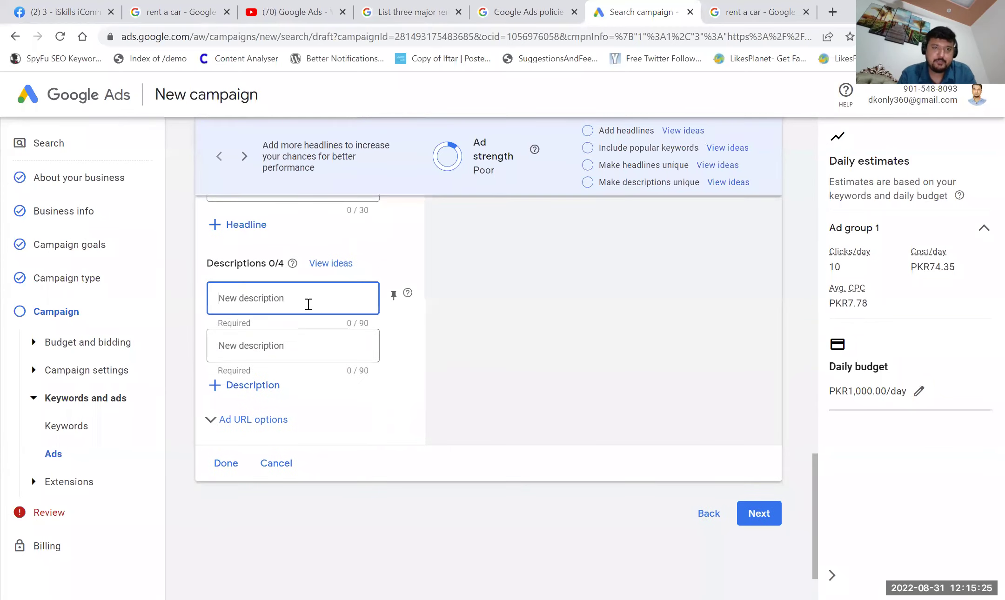
type("rent")
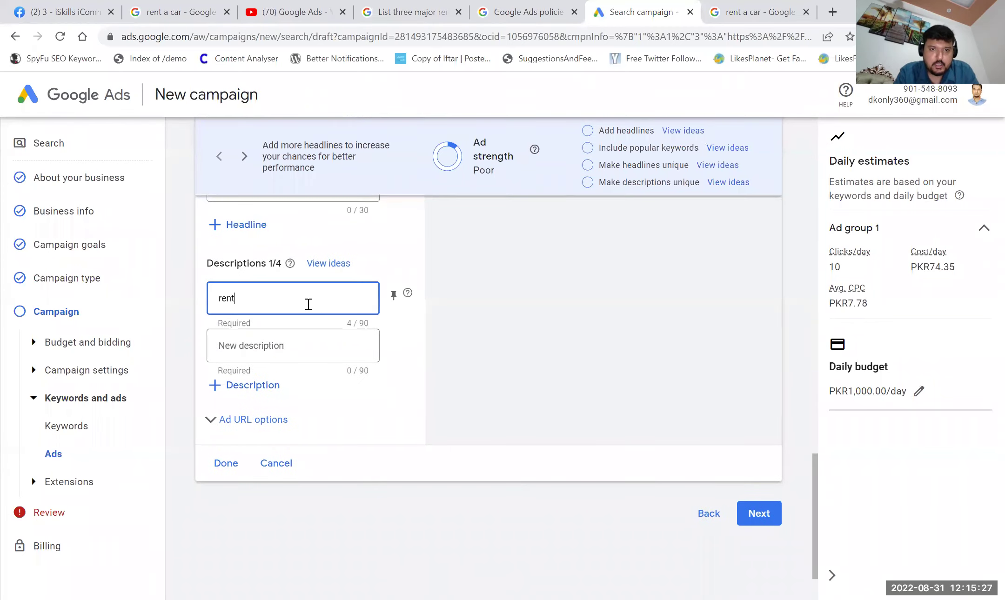
type(" a car")
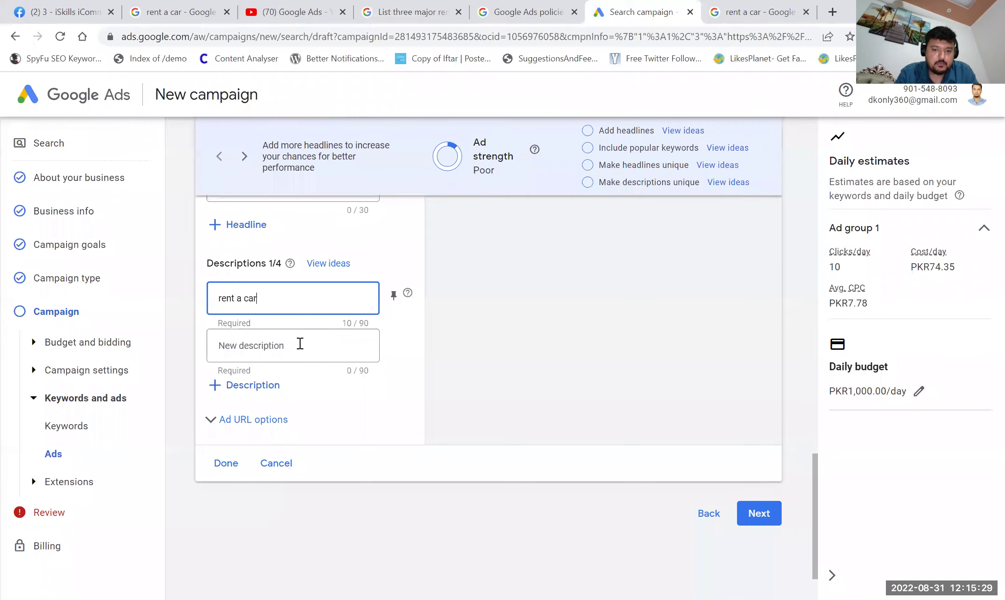
left_click(300, 343)
type("best service")
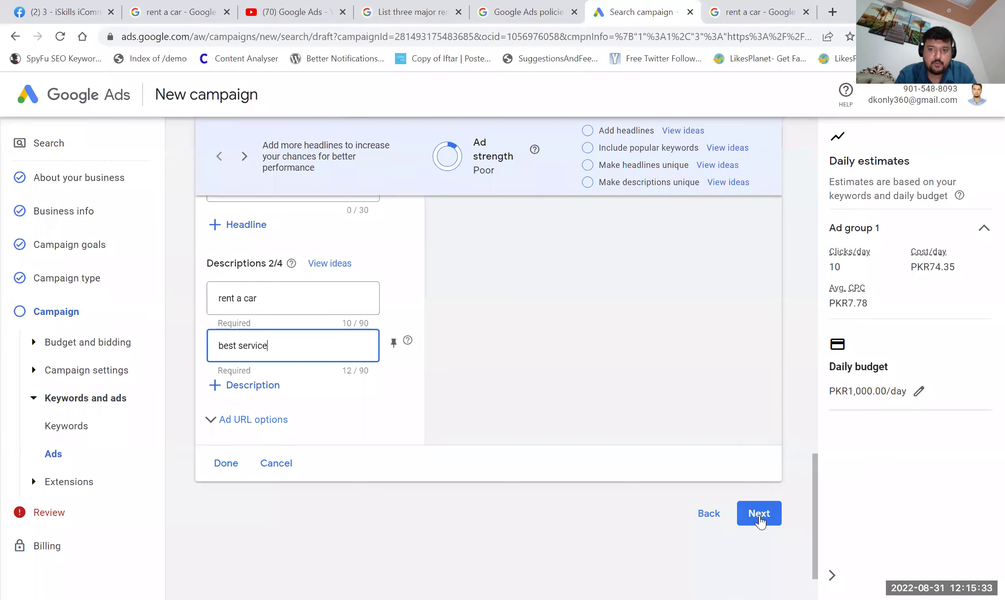
left_click(226, 464)
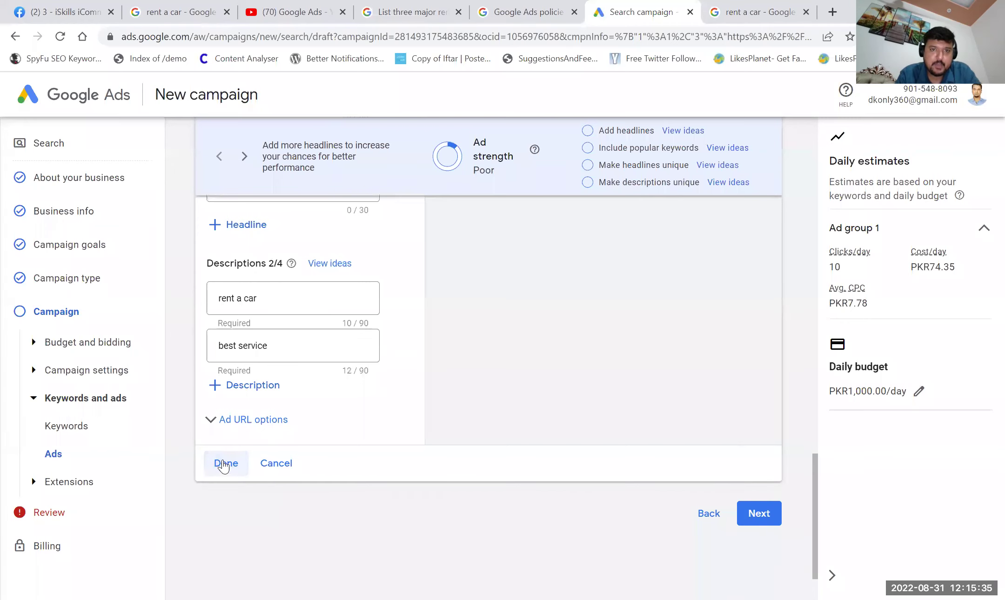
Proceed to the campaign's extensions, then switch to the "rent a car" Google results and highlight the ezhire.pk ad's phone number as an example.
left_click(758, 432)
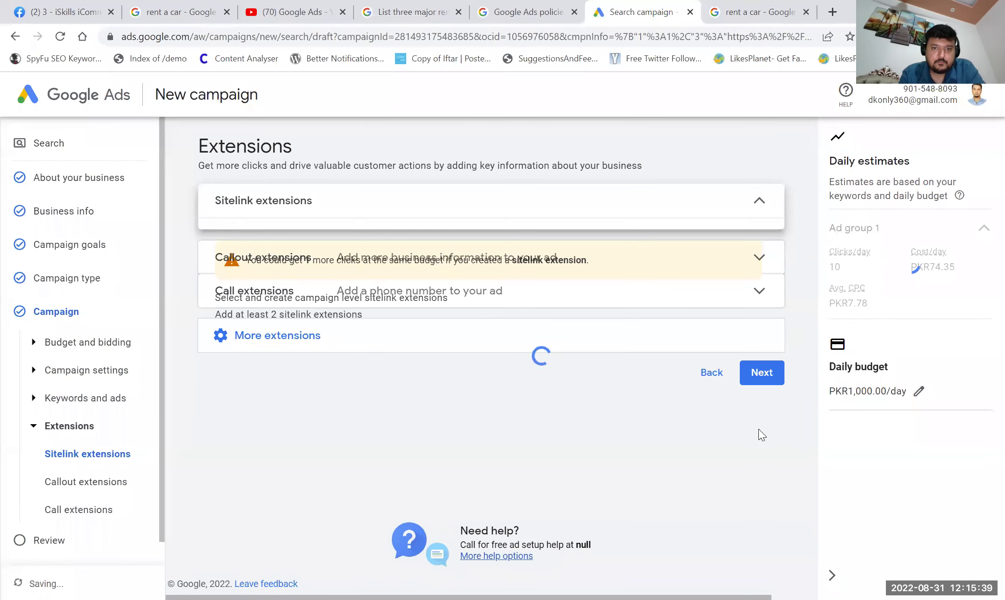
left_click(733, 7)
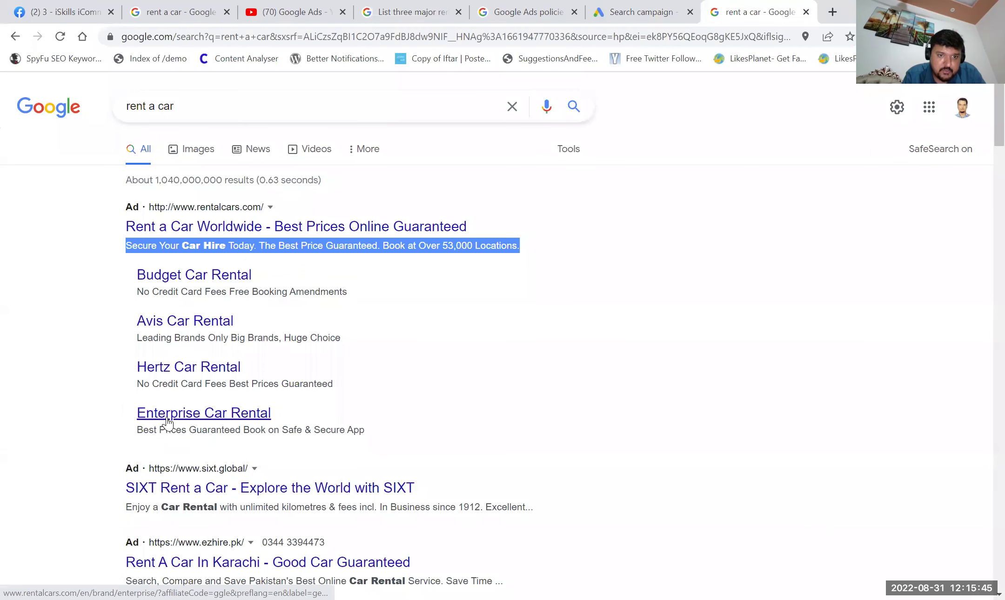
scroll(204, 395, "down", 2)
left_click_drag(217, 393, 160, 394)
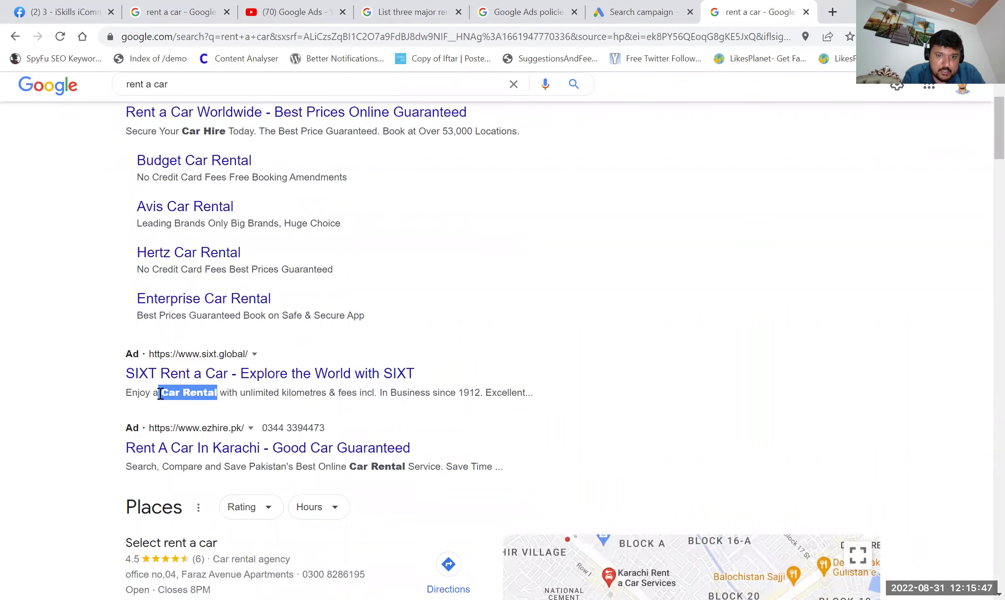
left_click(263, 428)
left_click_drag(264, 428, 328, 428)
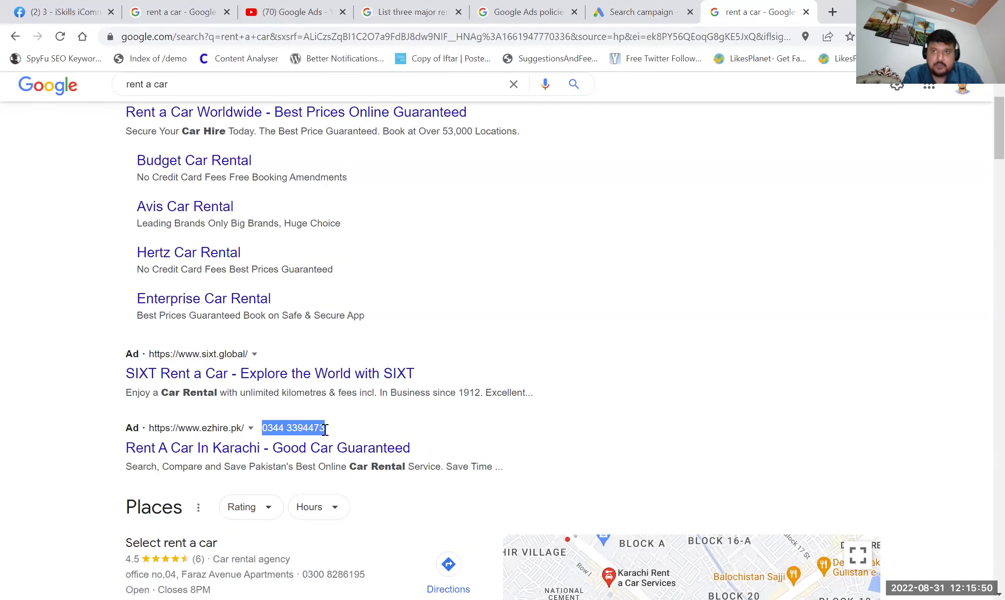
Return to the Google Ads campaign draft, skip all extensions and continue through the campaign review to billing.
left_click(670, 7)
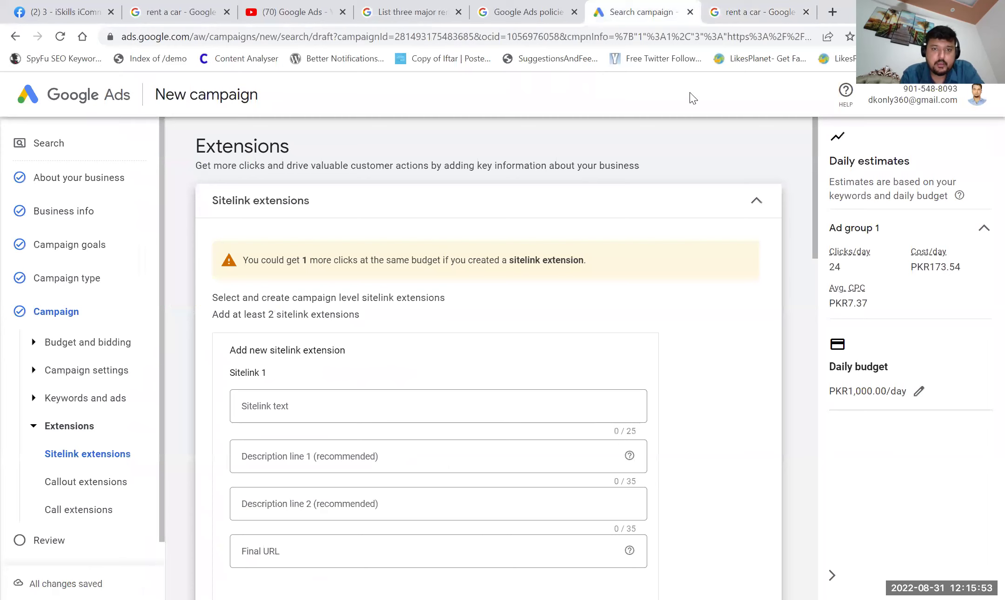
scroll(574, 315, "down", 10)
scroll(574, 319, "down", 5)
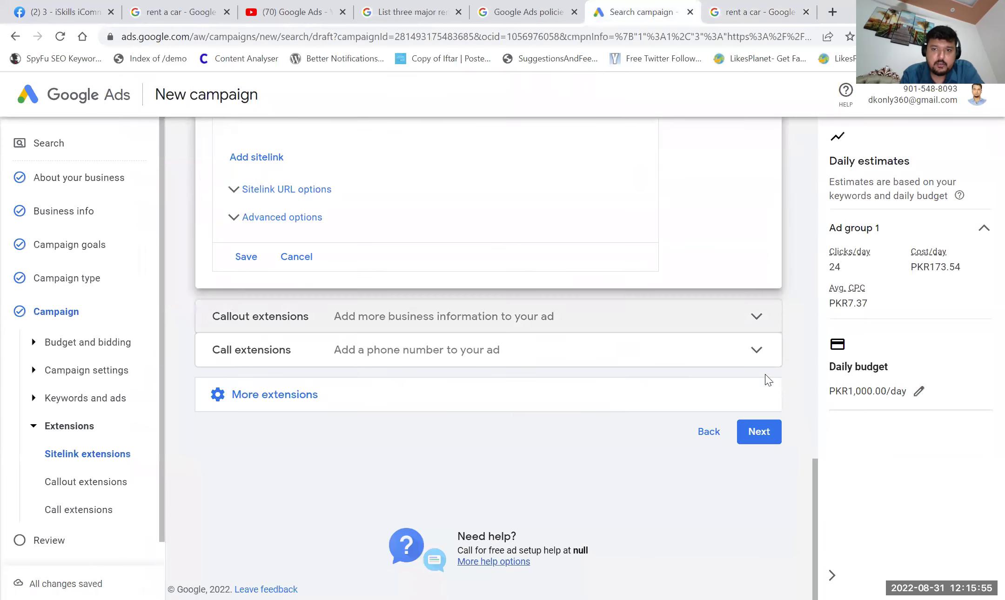
left_click(766, 426)
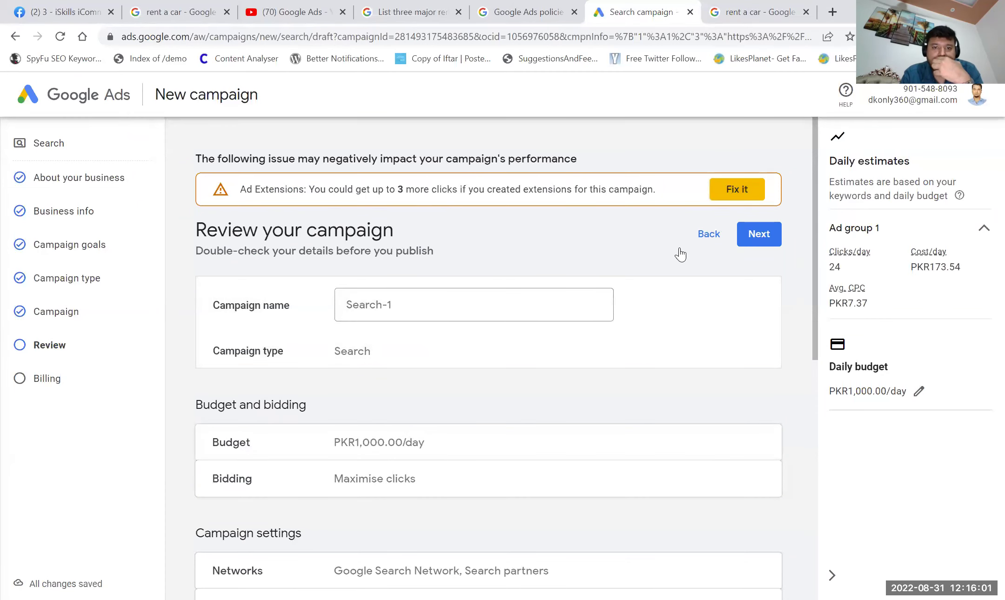
scroll(679, 254, "down", 10)
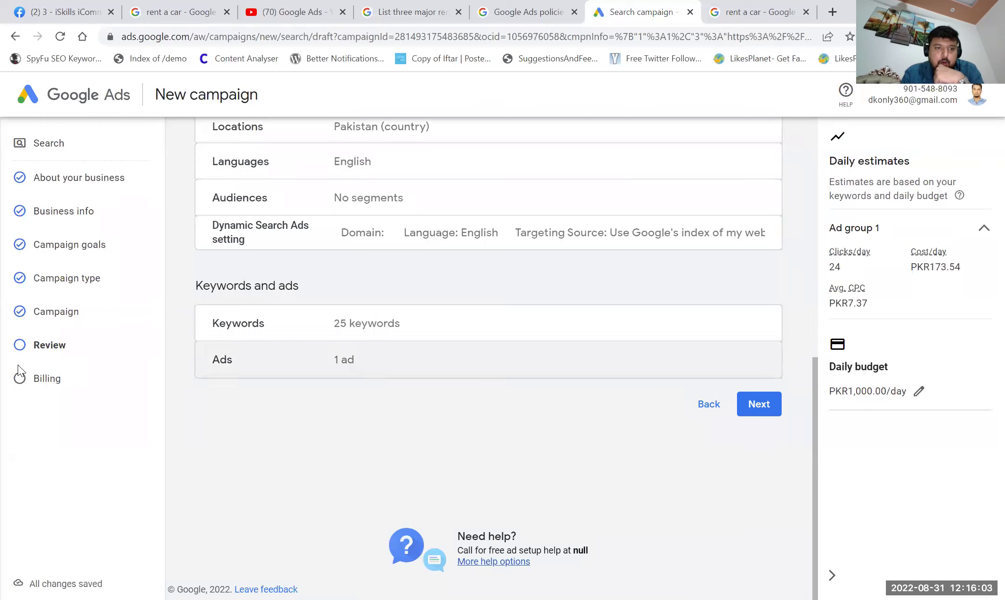
left_click(774, 412)
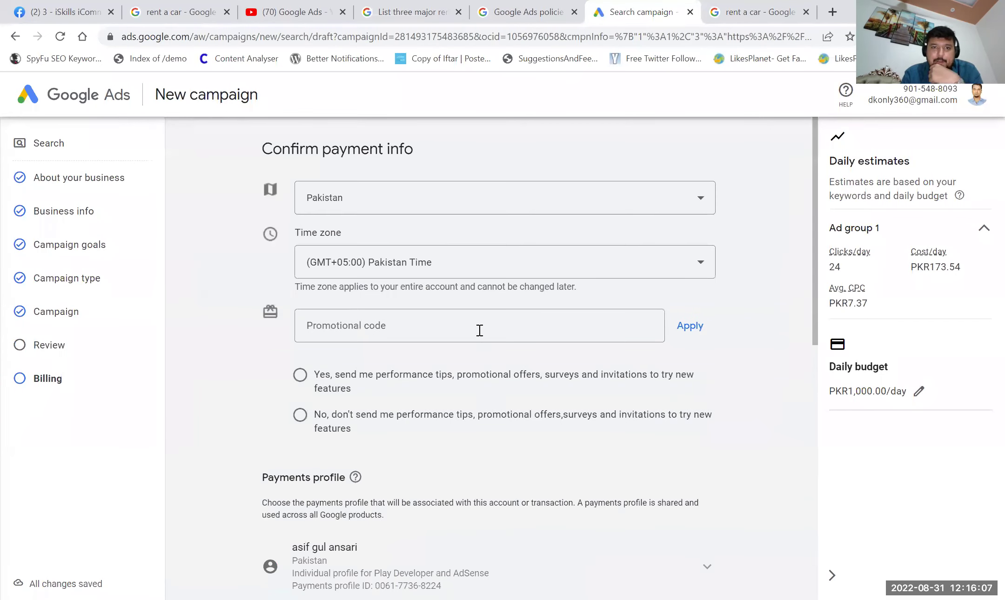
Examine the billing form's promotional code, payments profile, billing address and payment setting, and expand the card details.
scroll(457, 497, "down", 7)
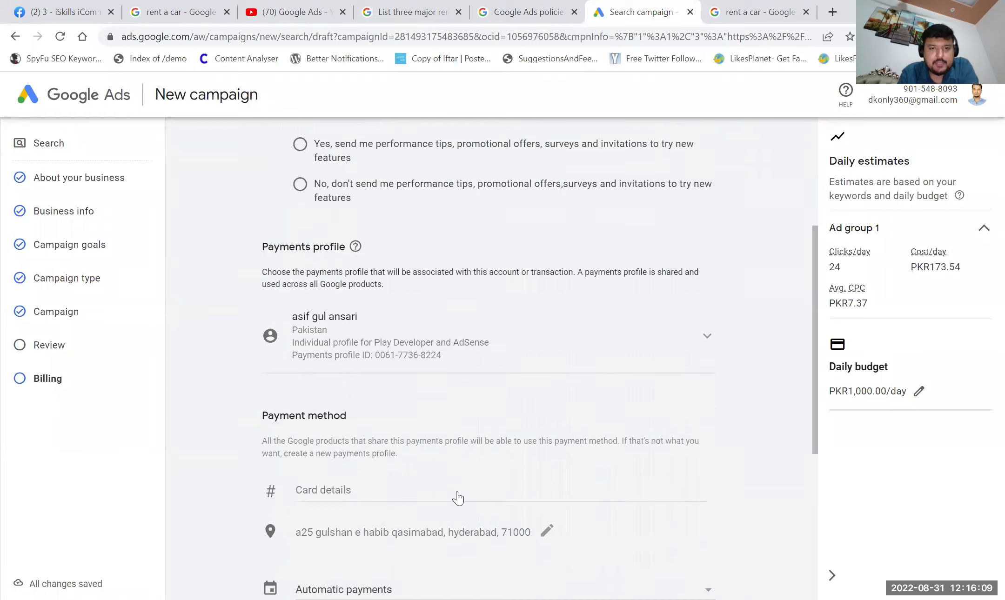
scroll(458, 497, "down", 3)
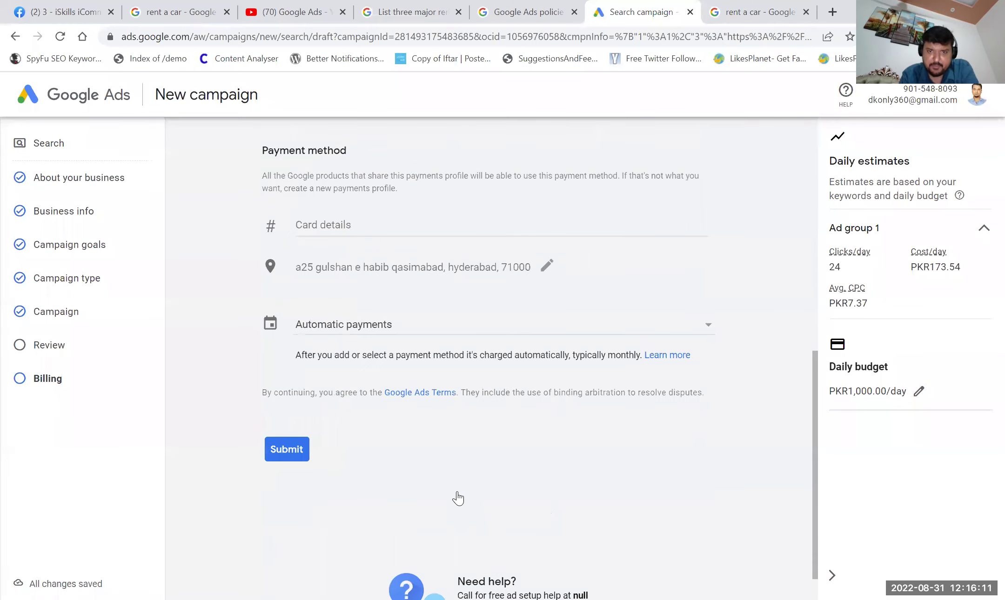
scroll(459, 498, "up", 4)
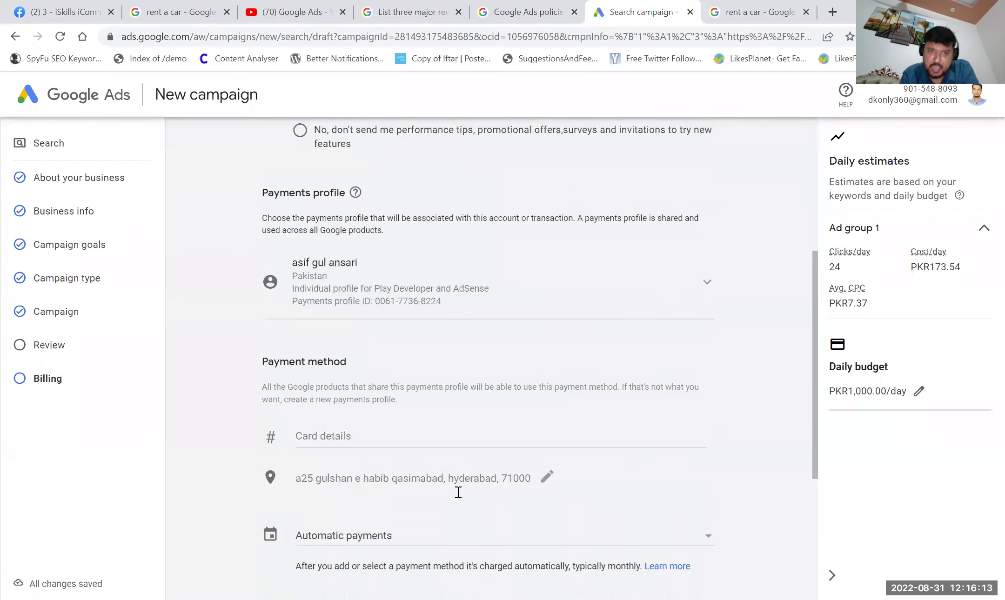
left_click(386, 442)
scroll(306, 292, "up", 5)
scroll(307, 292, "down", 8)
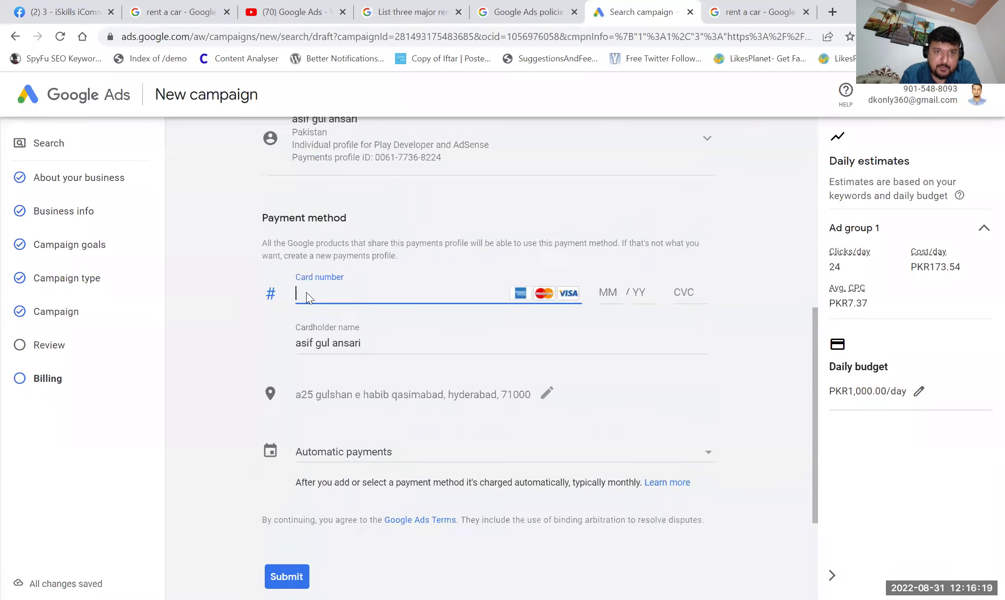
scroll(306, 292, "up", 2)
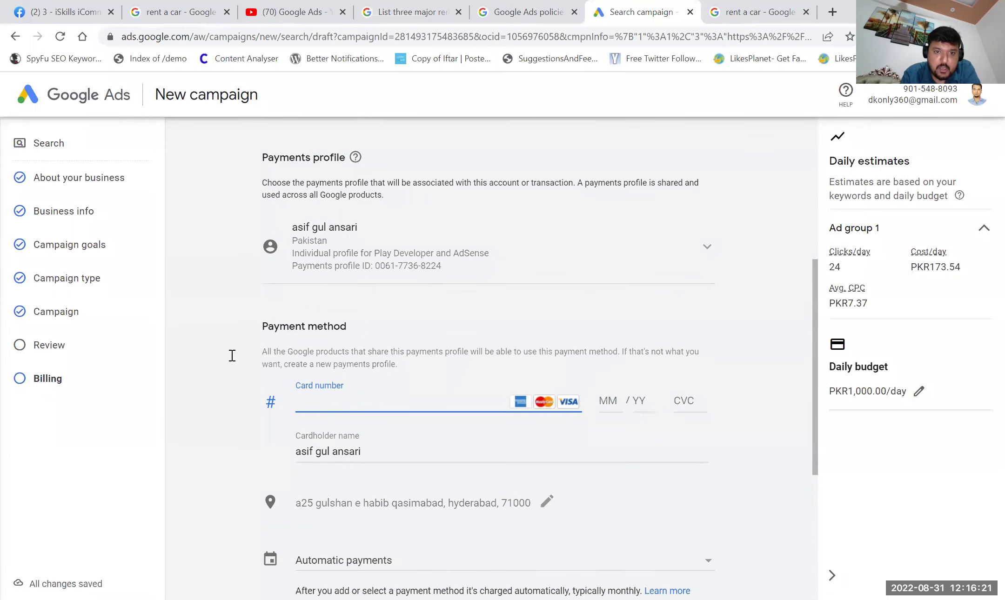
scroll(232, 356, "down", 5)
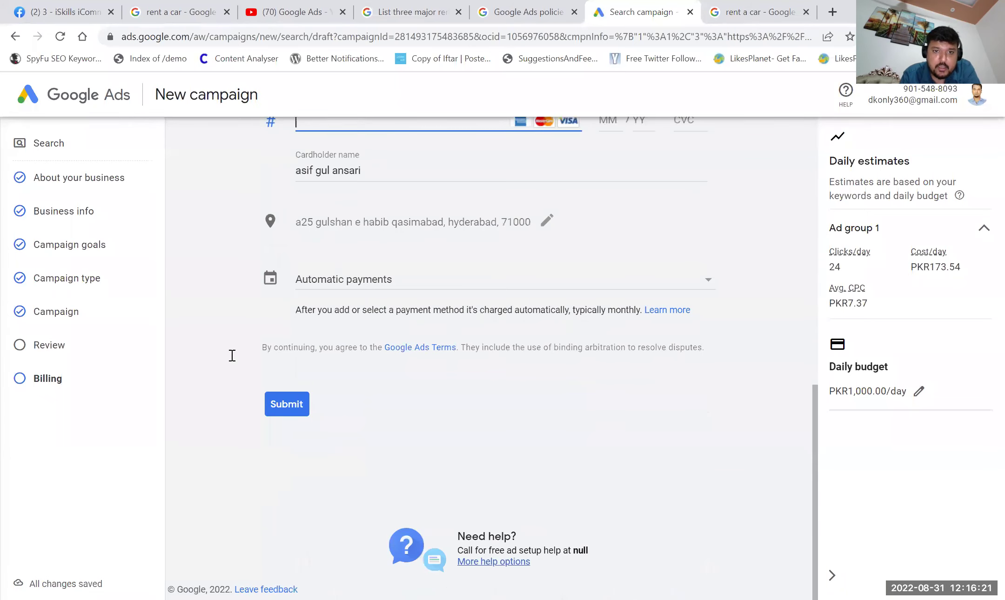
Change the billing payment setting to Manual payments and leave the payment amount empty.
left_click(378, 286)
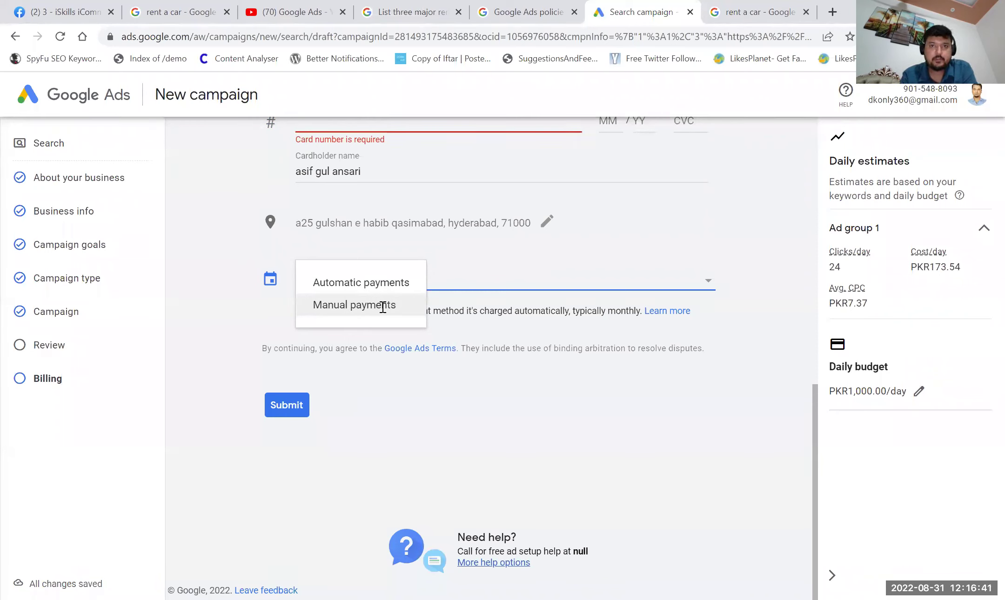
left_click(383, 306)
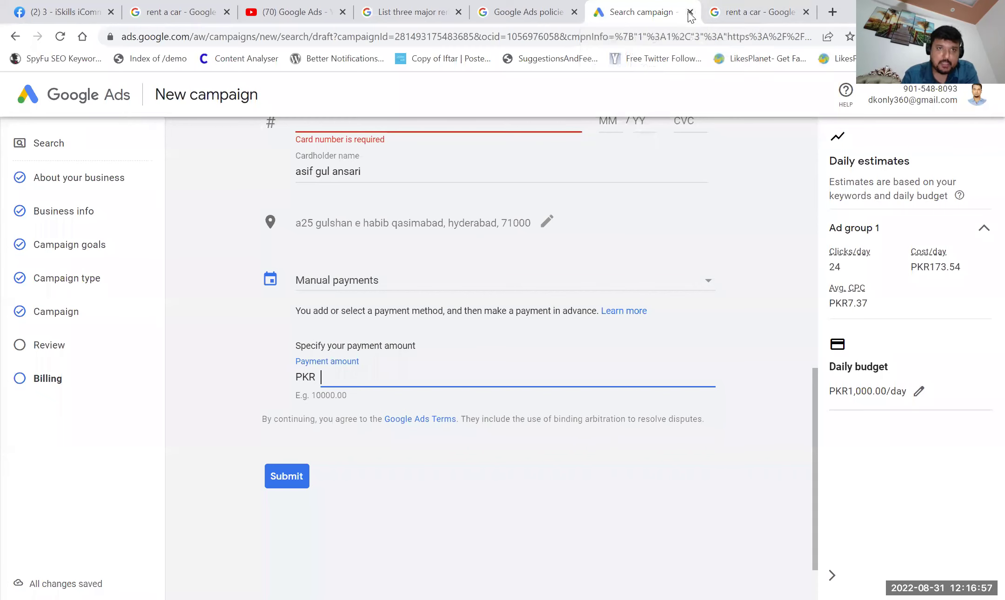
left_click(177, 226)
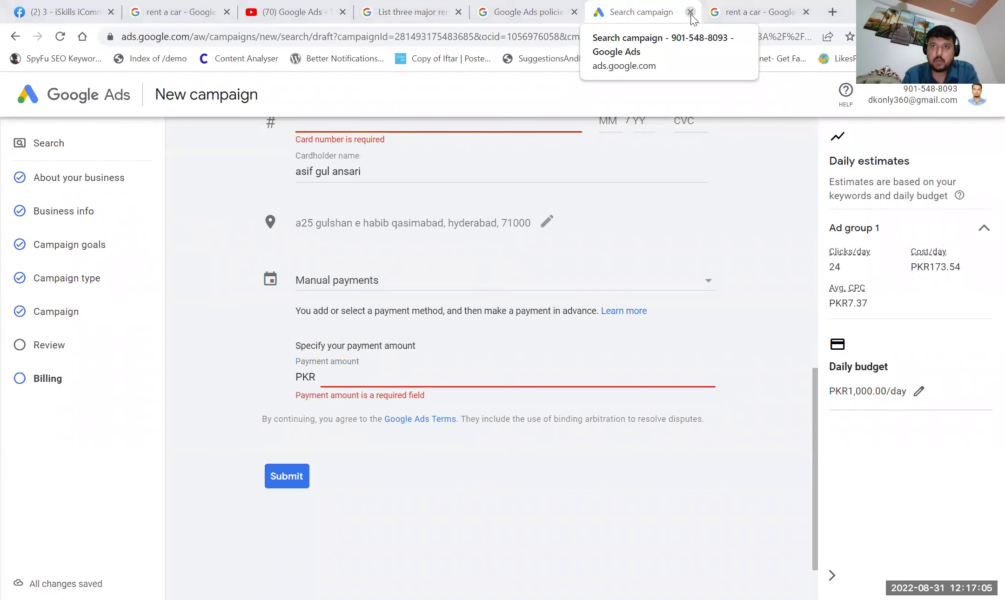
Close the campaign draft and the "rent a car" results opened beside it, and highlight the Google Ads policies heading.
left_click(691, 12)
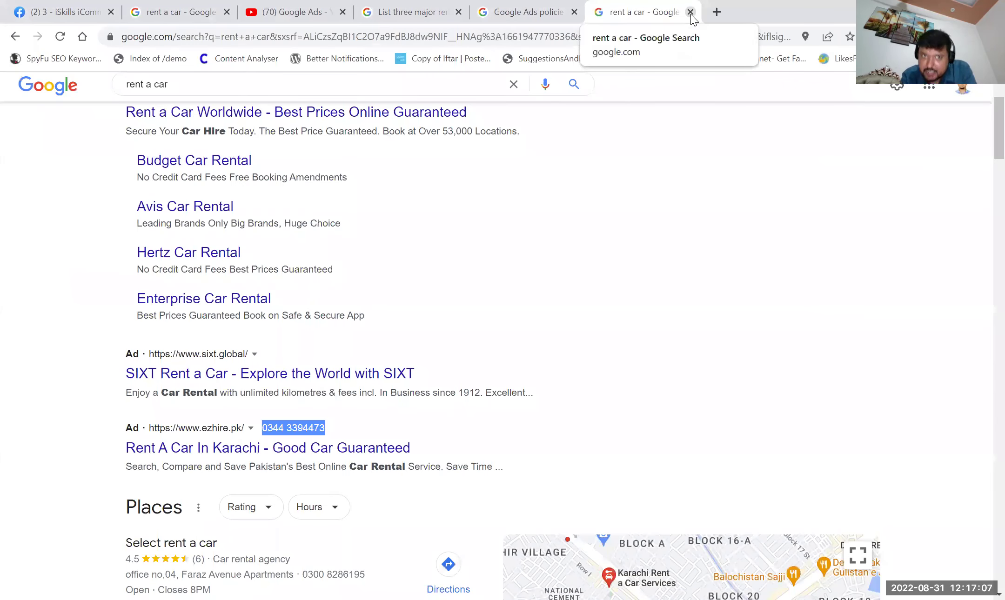
left_click(690, 12)
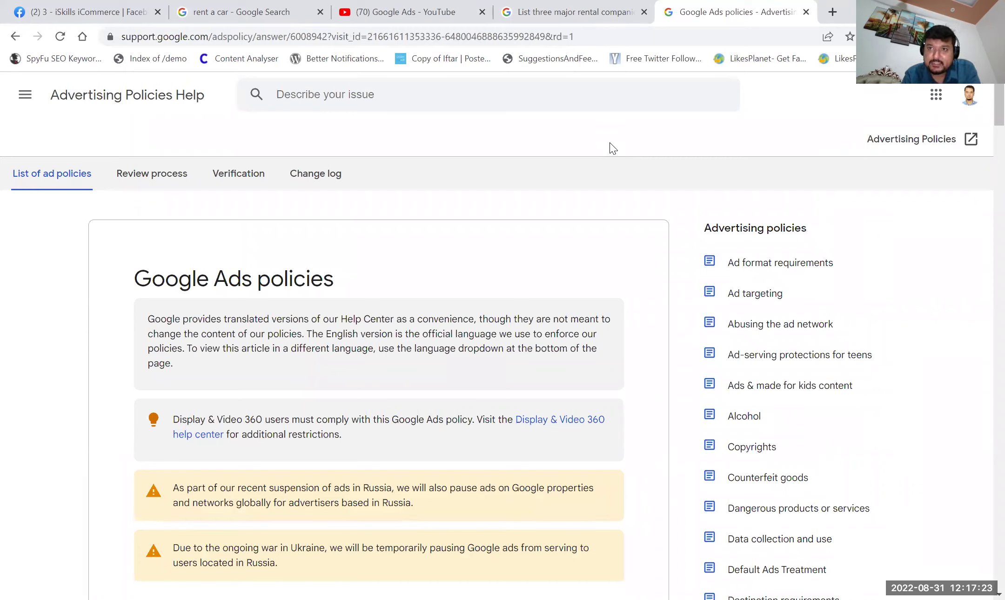
triple_click(176, 283)
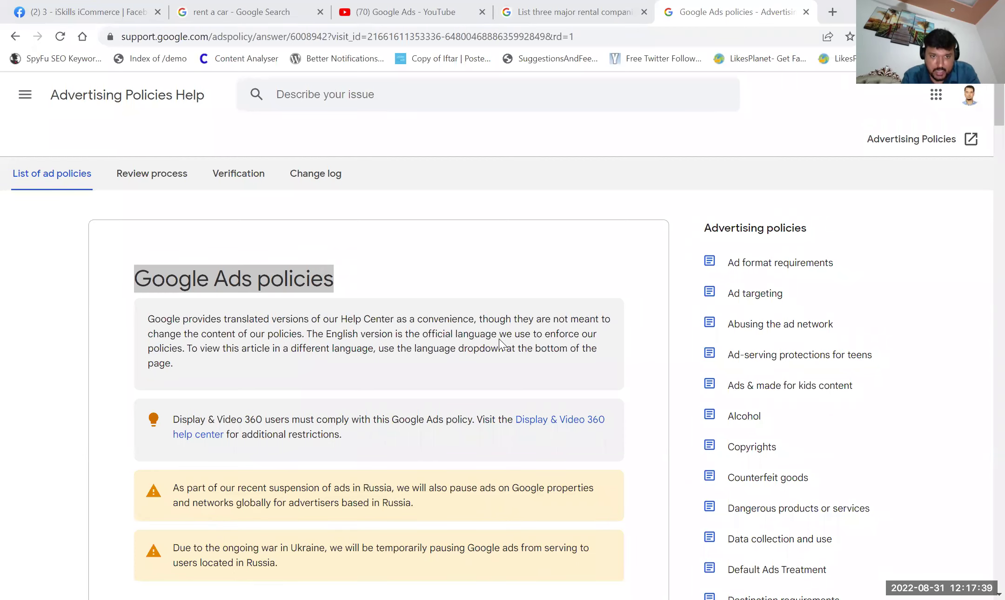
Read the Google Ads policies page's opening notices, Policies Center options and overview of the four policy areas.
scroll(499, 339, "down", 5)
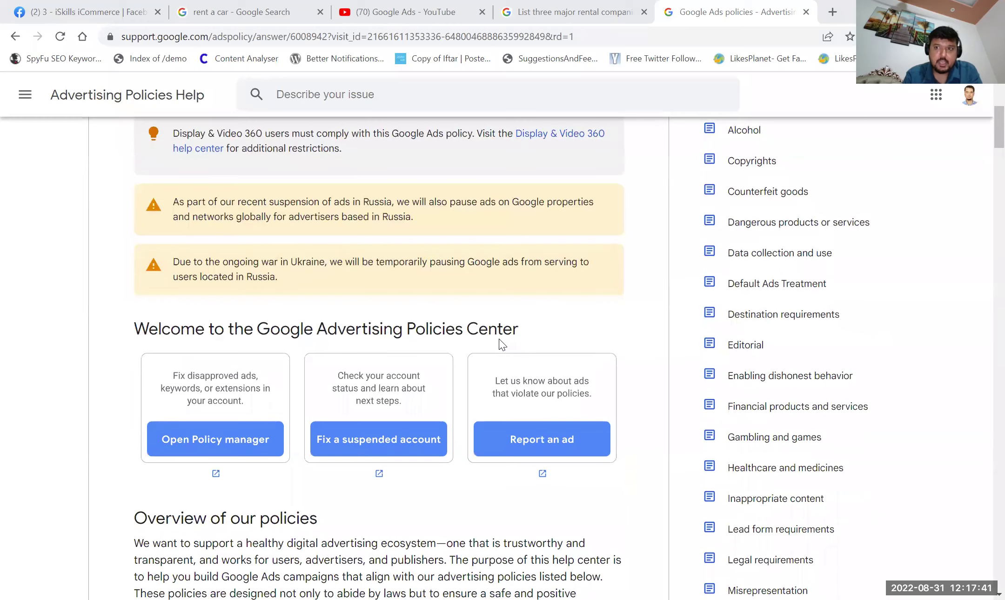
scroll(499, 339, "down", 5)
key("Home")
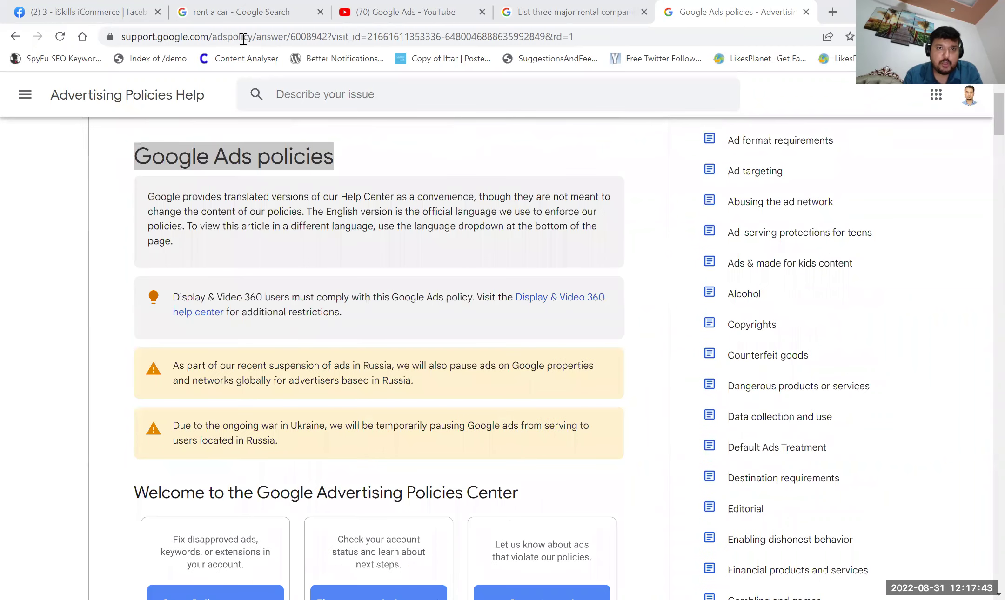
scroll(365, 373, "down", 2)
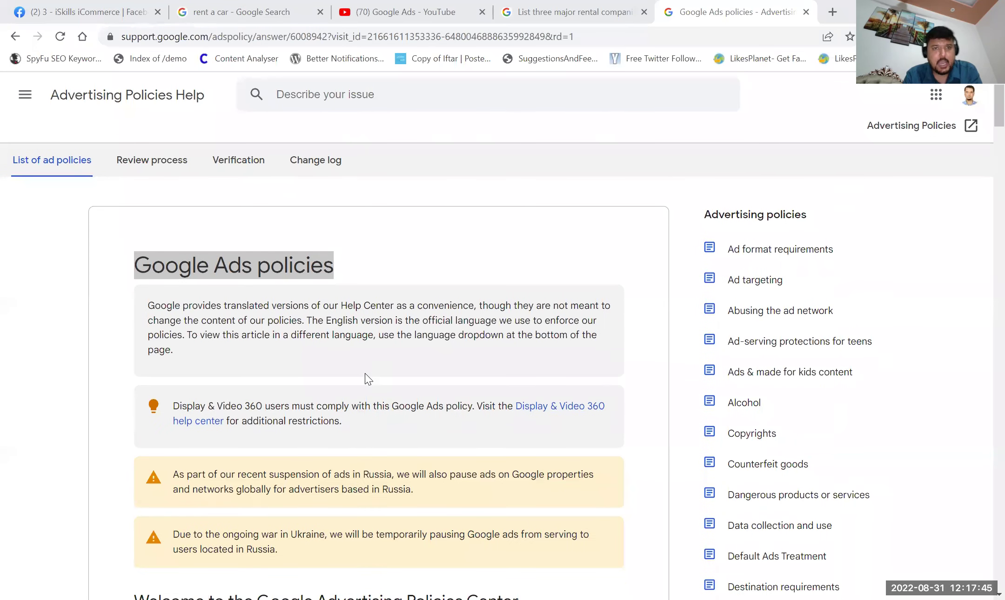
scroll(365, 373, "down", 3)
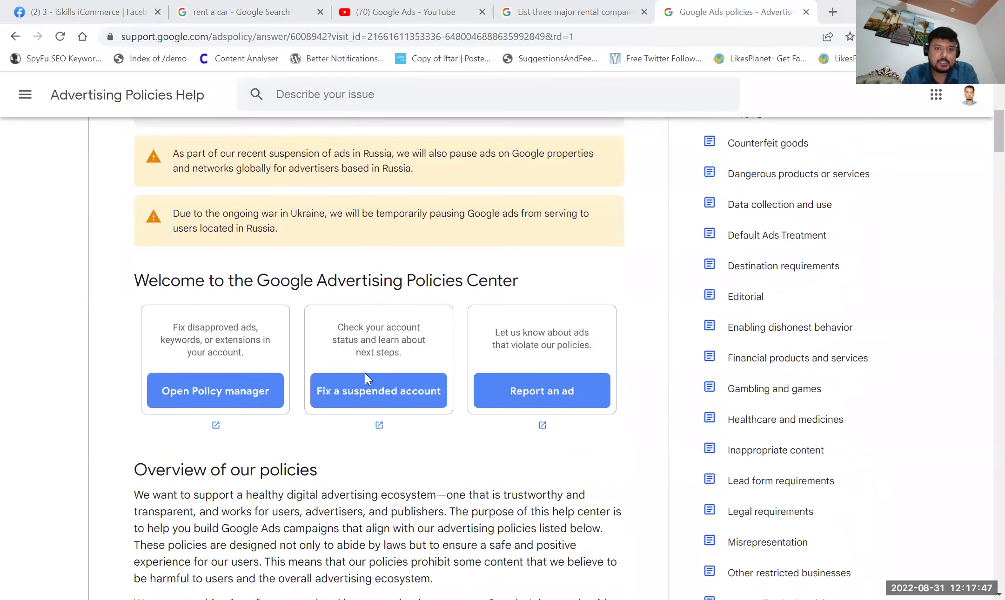
scroll(365, 373, "down", 5)
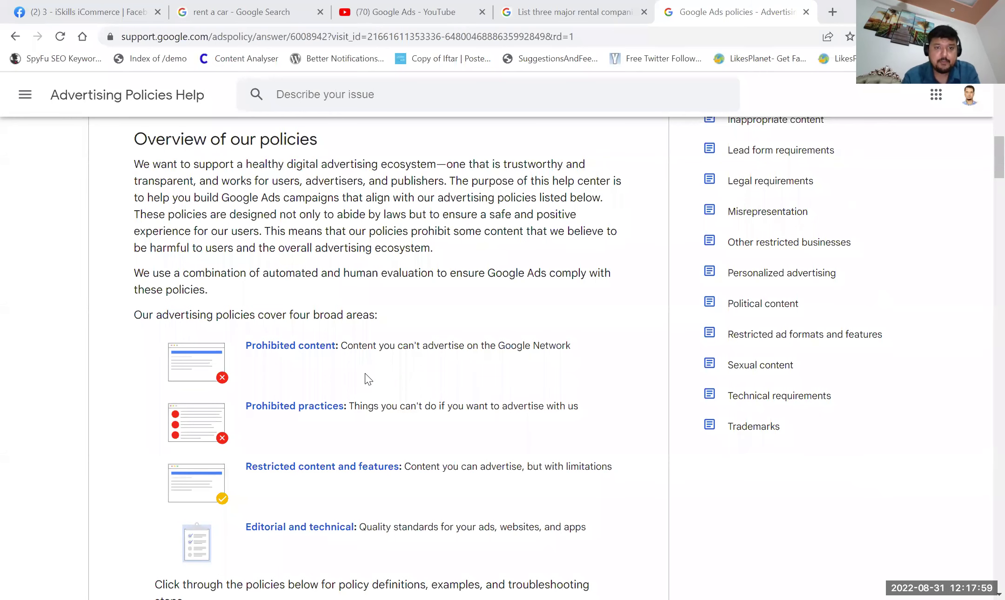
Read through the policies on prohibited content, prohibited practices, restricted content, and editorial, destination and ad format requirements.
scroll(366, 373, "down", 10)
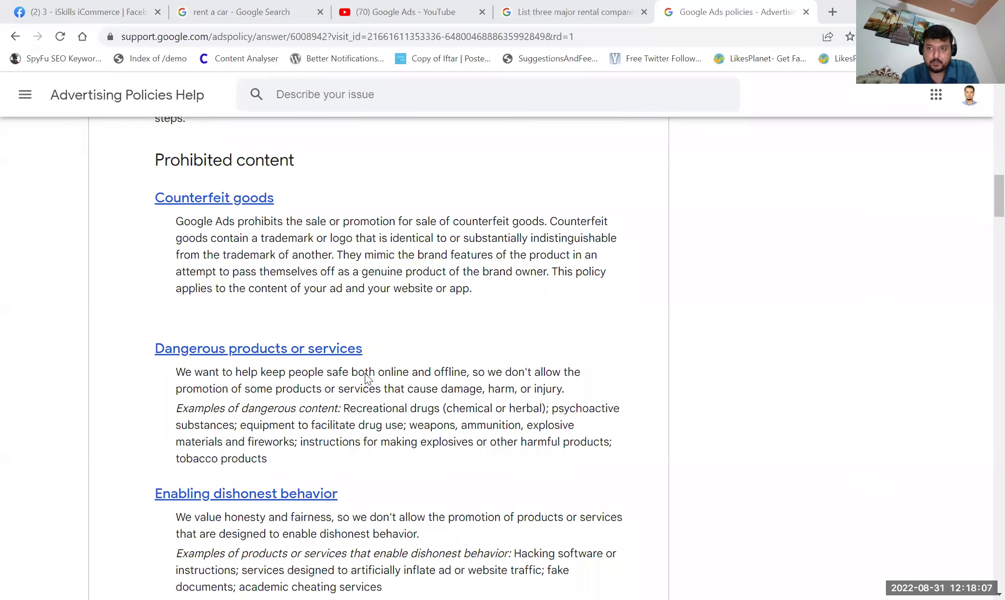
scroll(365, 375, "down", 5)
scroll(365, 375, "down", 6)
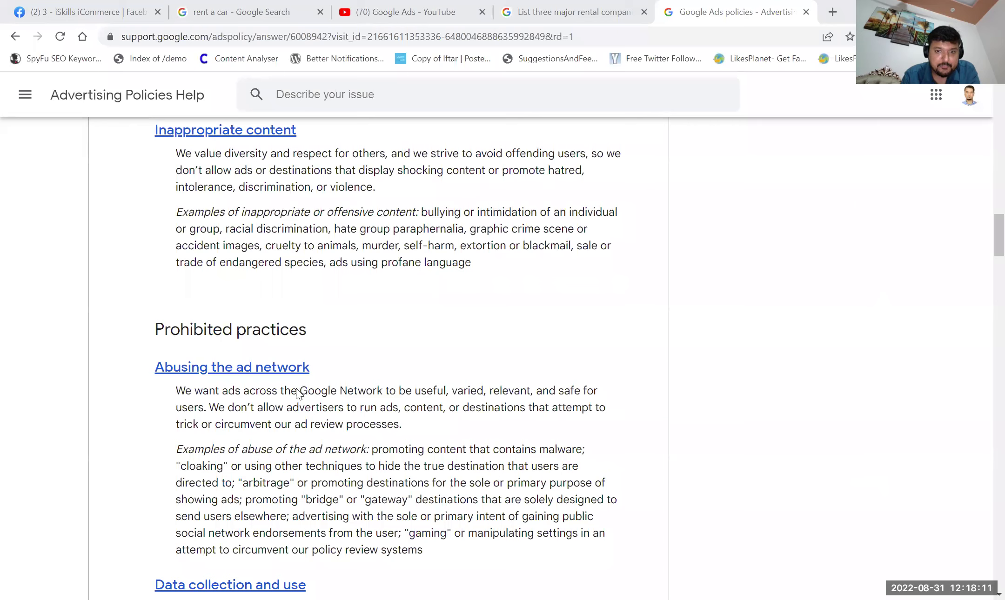
scroll(360, 466, "down", 1)
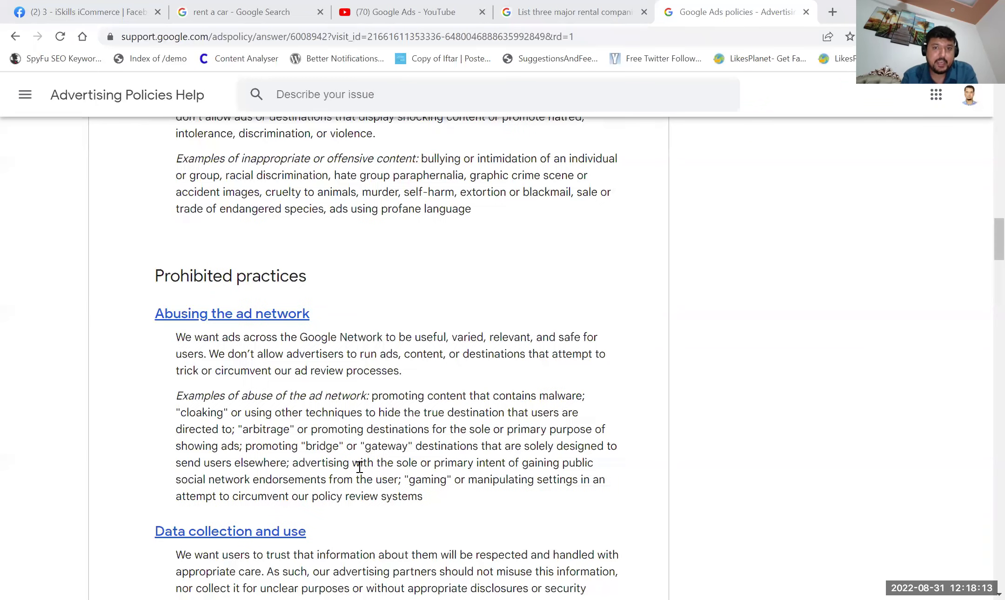
scroll(360, 467, "down", 2)
scroll(360, 467, "down", 6)
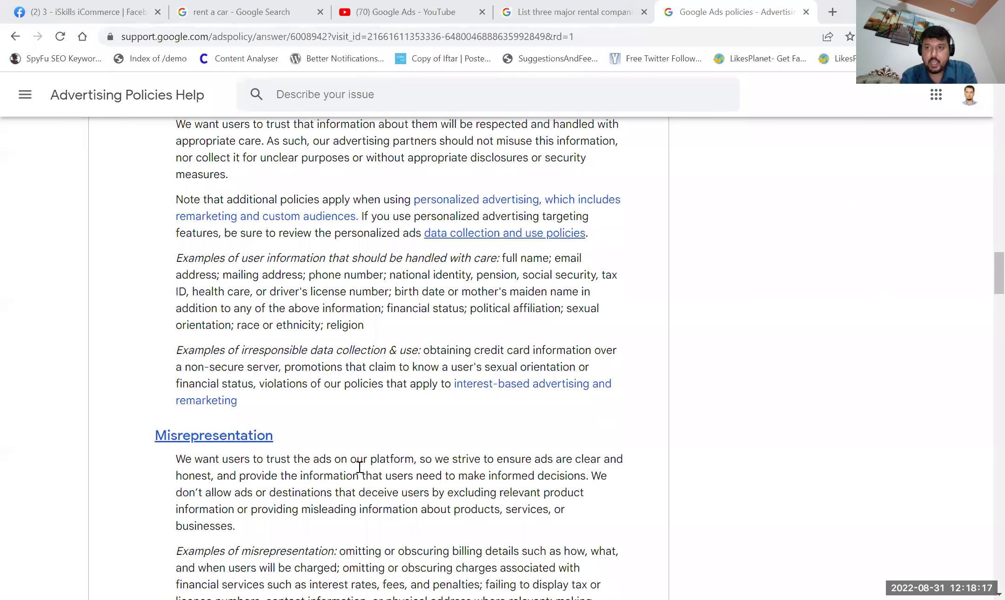
scroll(359, 467, "down", 5)
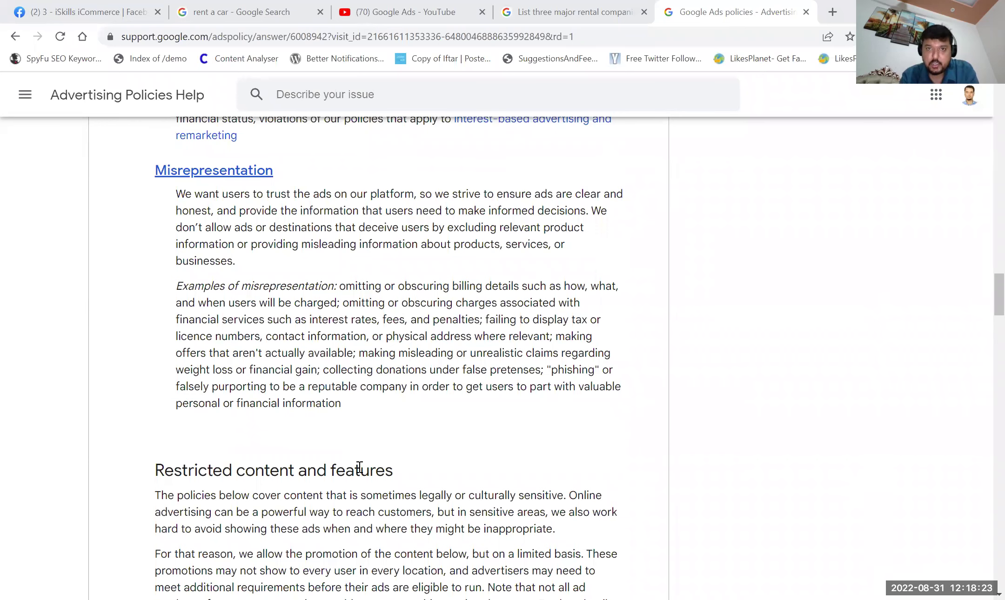
scroll(360, 467, "down", 5)
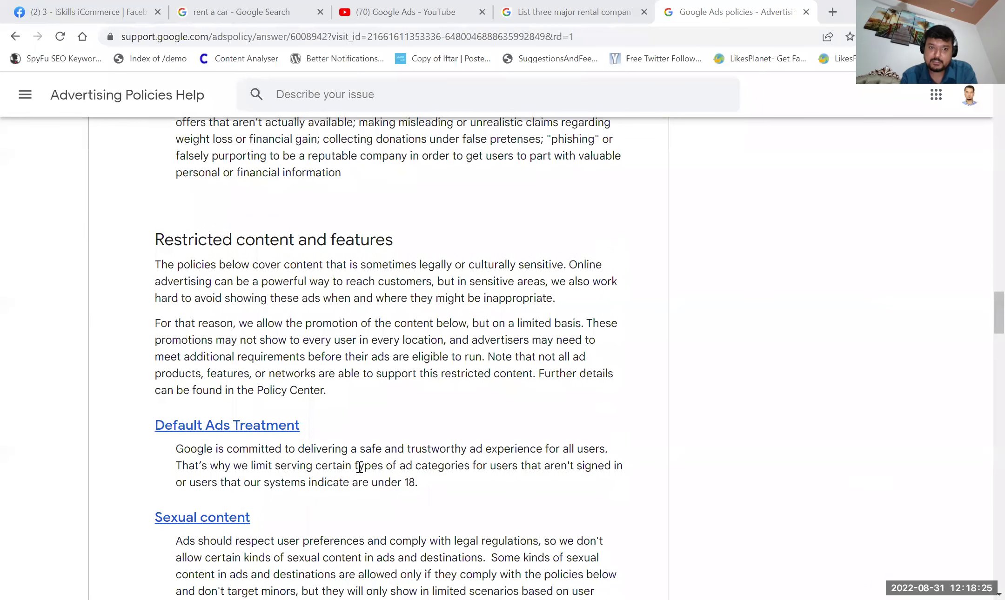
scroll(360, 467, "down", 20)
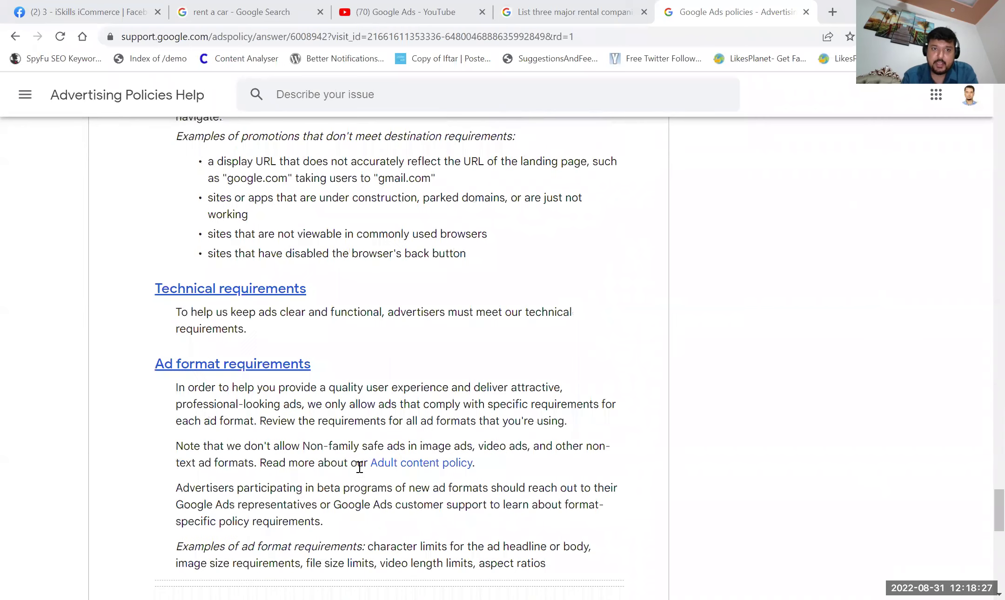
scroll(360, 467, "down", 15)
scroll(360, 467, "up", 8)
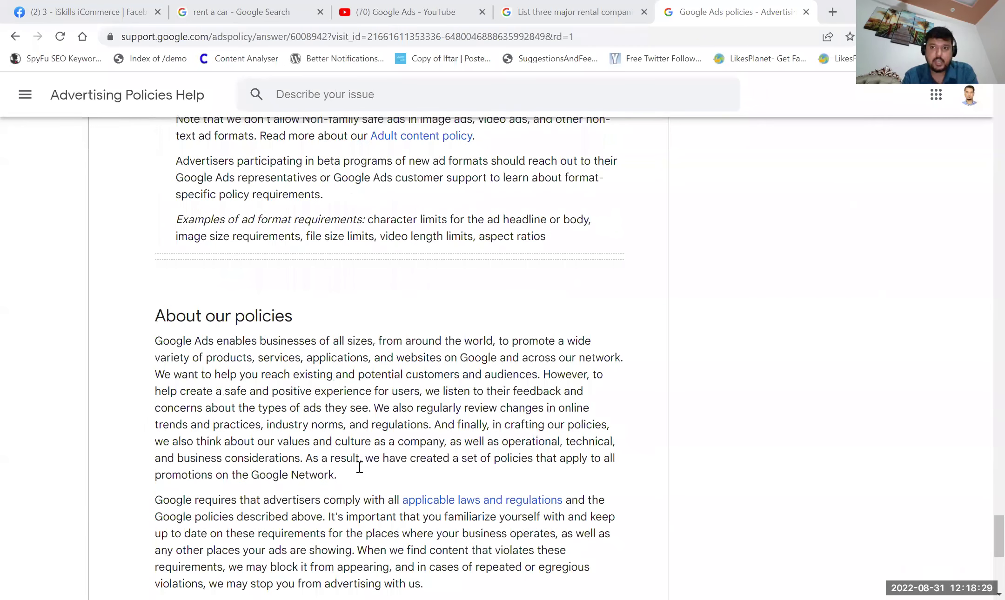
scroll(360, 467, "up", 10)
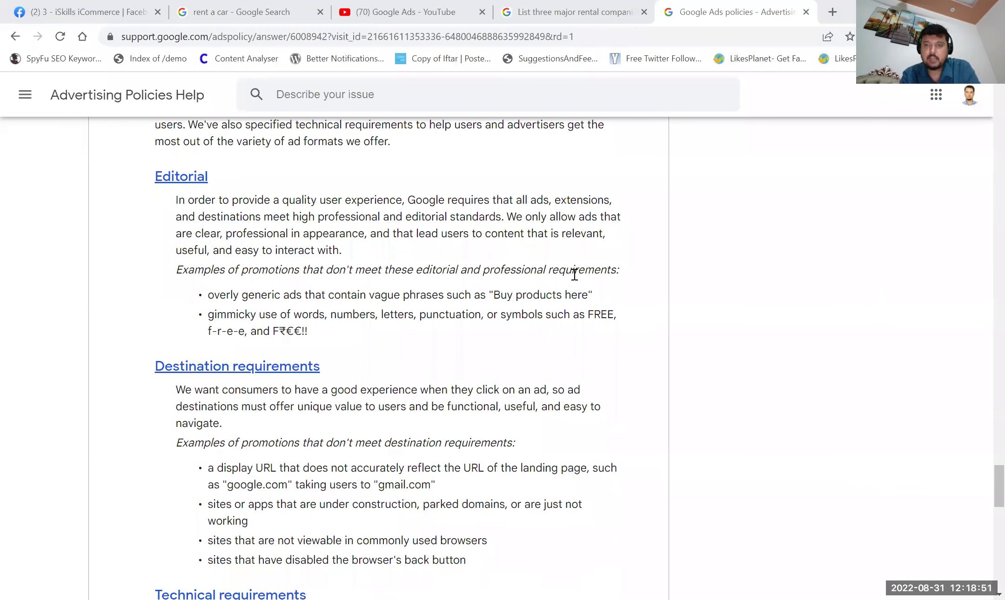
Return to the start of the Google Ads policies article and clear the highlight on its heading.
scroll(575, 275, "up", 12)
scroll(575, 274, "up", 15)
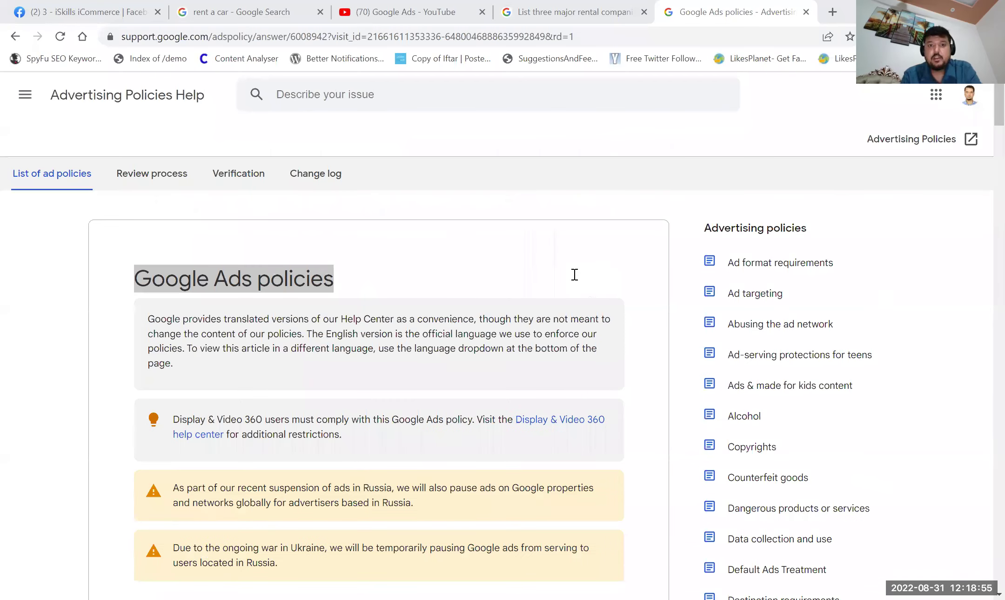
left_click(398, 289)
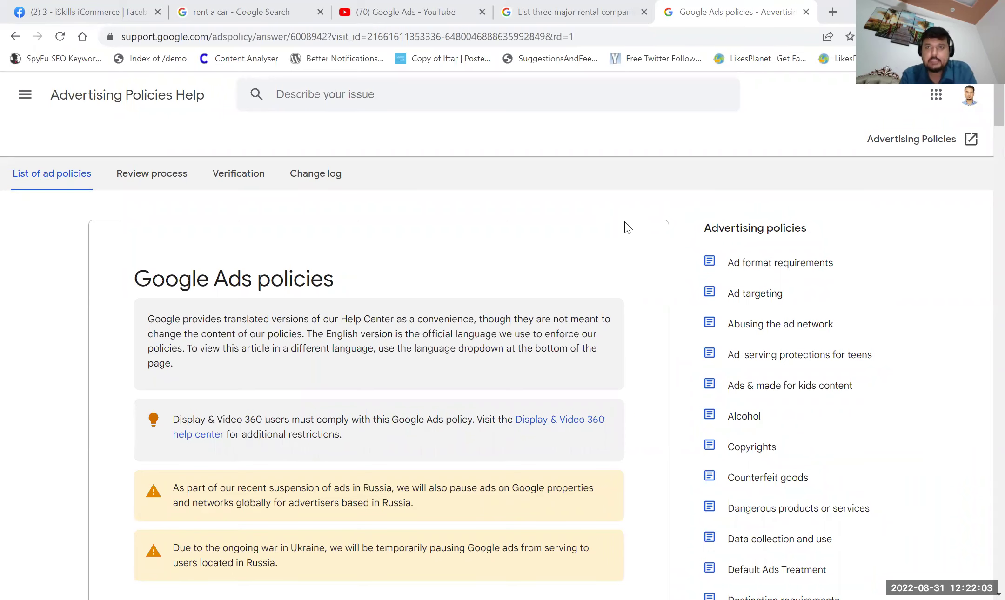
Open a blank browser tab, switch to the Google Ads YouTube channel and highlight the channel name.
left_click(832, 14)
left_click(339, 6)
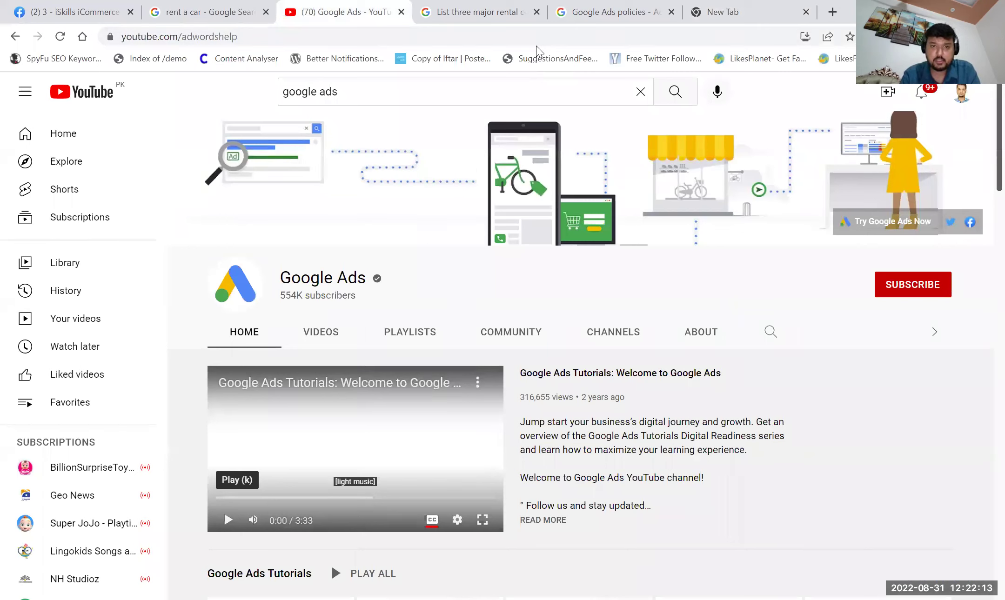
left_click_drag(280, 278, 374, 283)
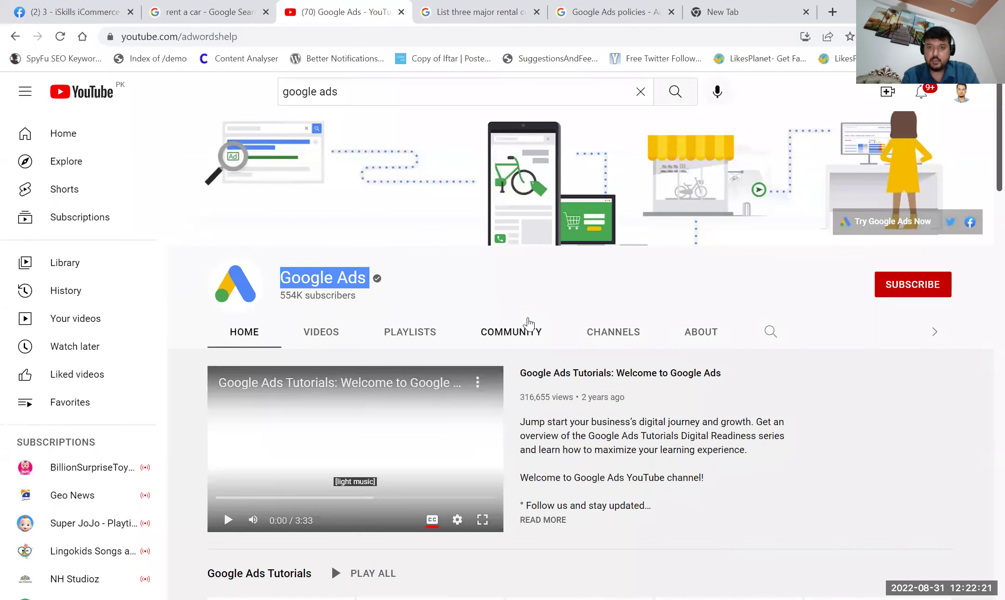
Look through the Google Ads channel's video collections, from the tutorials and help playlists down to the featured channels.
scroll(529, 321, "down", 4)
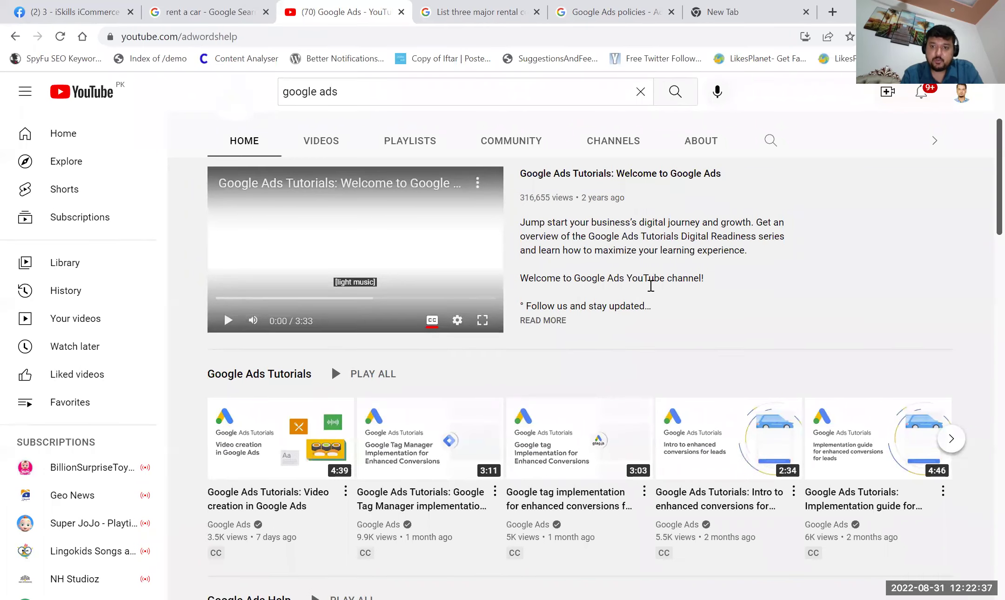
scroll(651, 286, "down", 3)
scroll(652, 288, "down", 2)
scroll(651, 292, "down", 2)
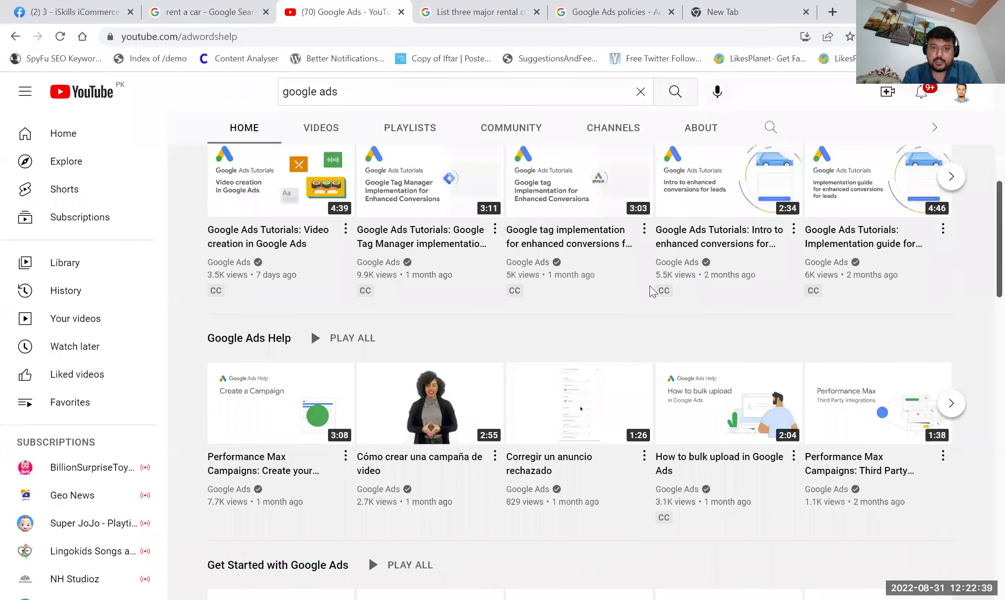
scroll(650, 291, "down", 8)
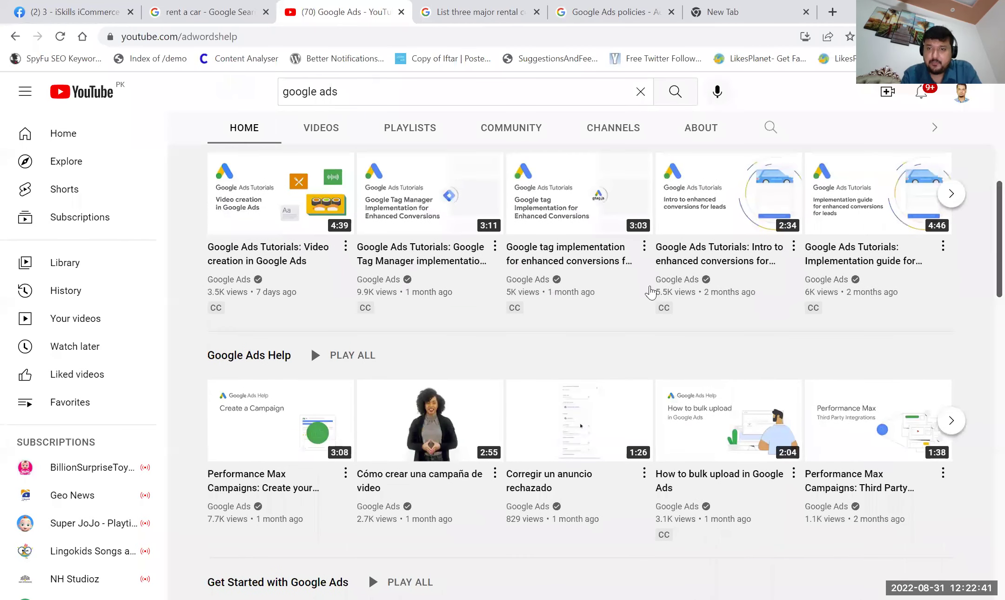
scroll(651, 292, "down", 5)
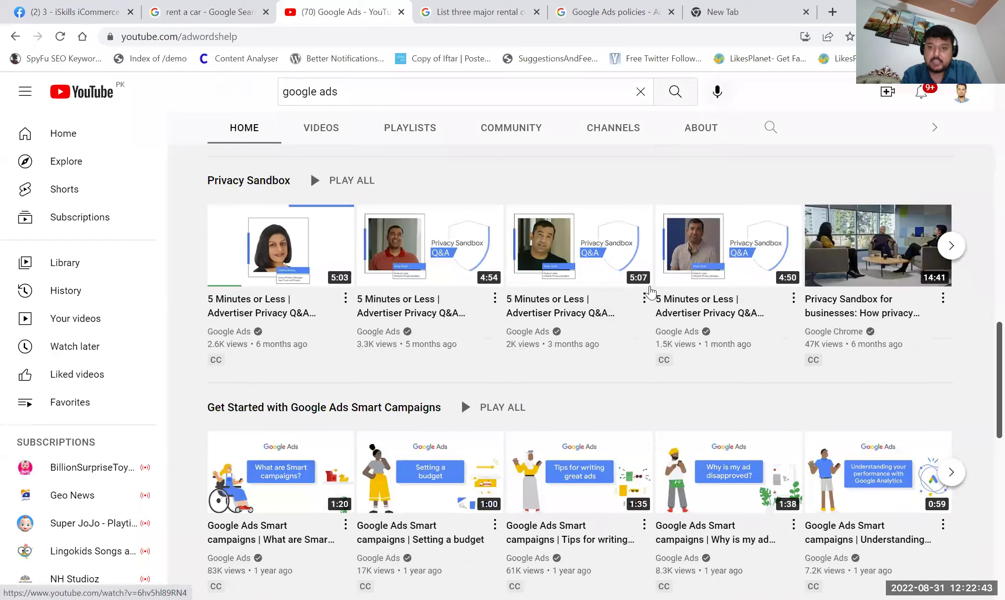
scroll(651, 292, "down", 6)
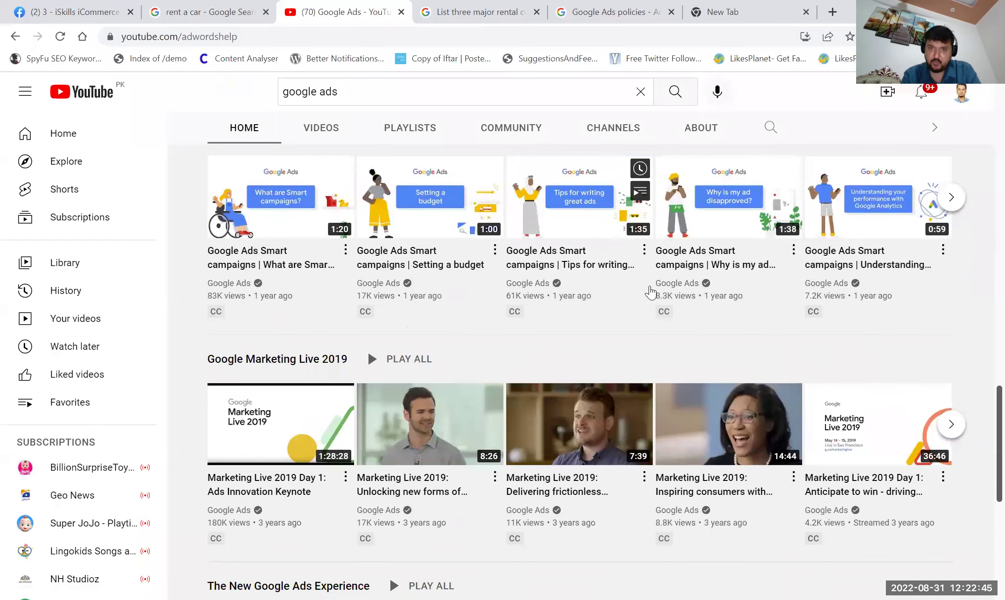
scroll(651, 291, "down", 3)
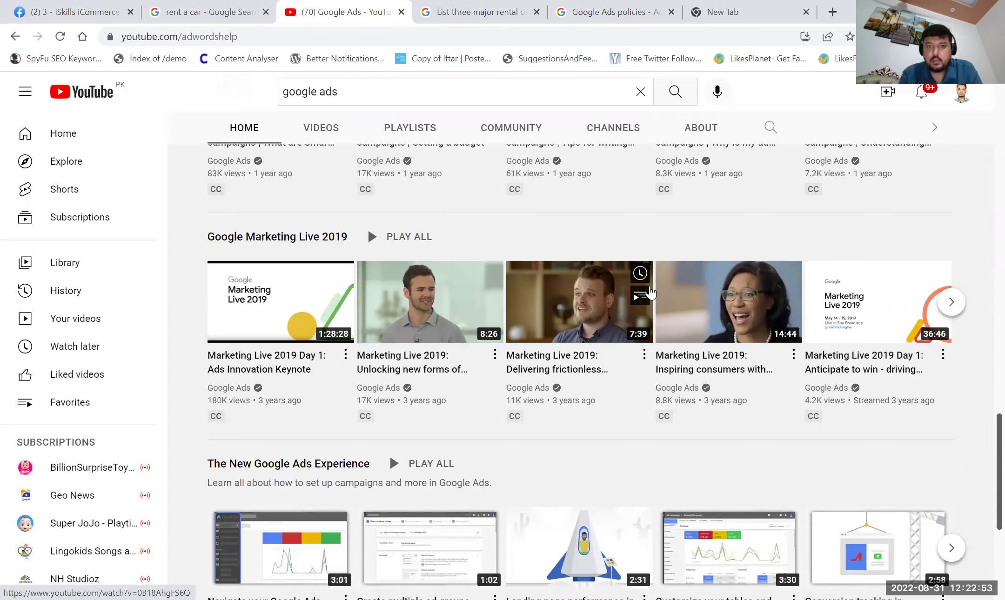
scroll(651, 292, "down", 3)
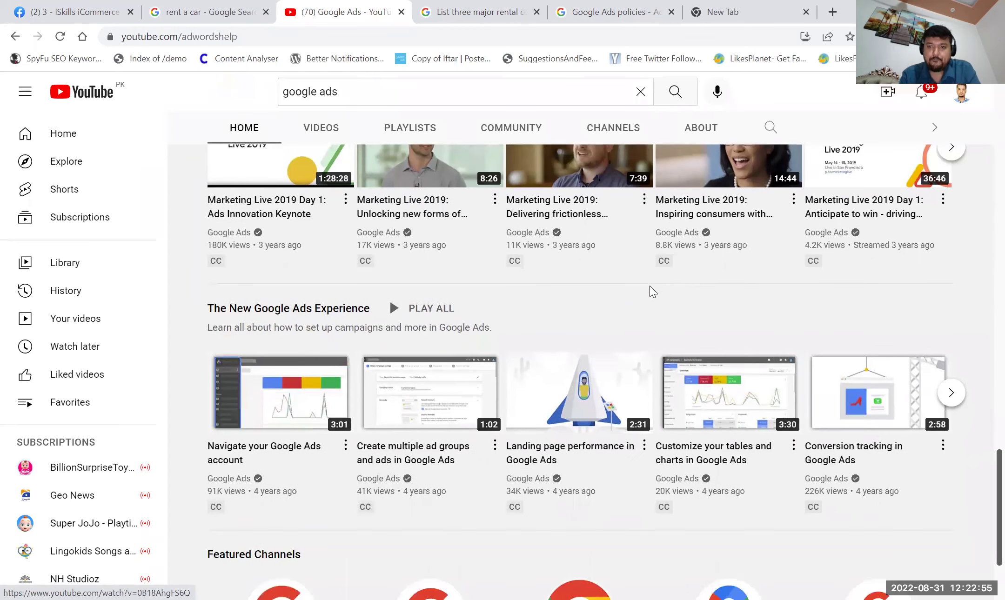
scroll(651, 291, "down", 2)
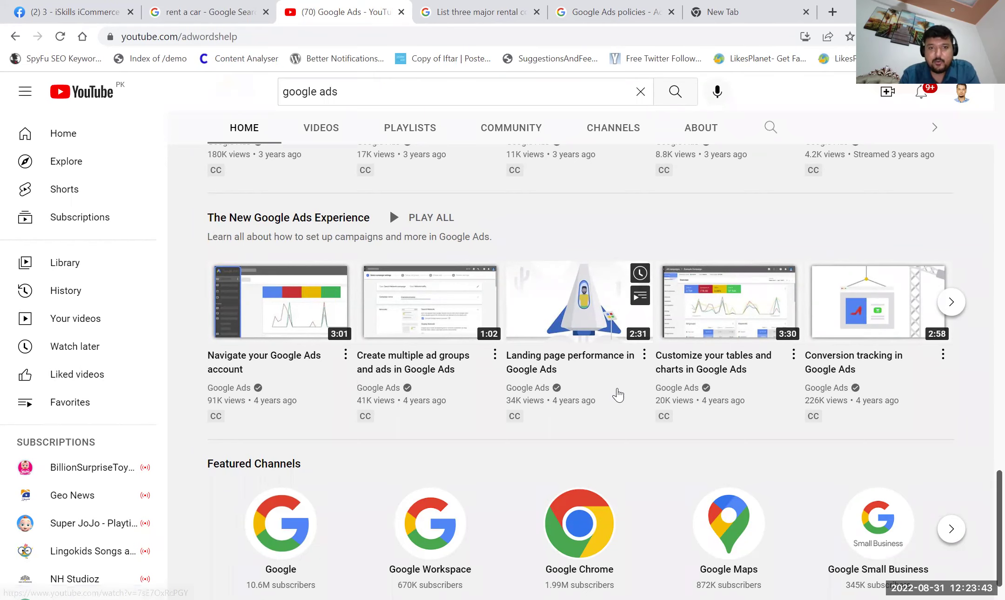
scroll(618, 395, "down", 1)
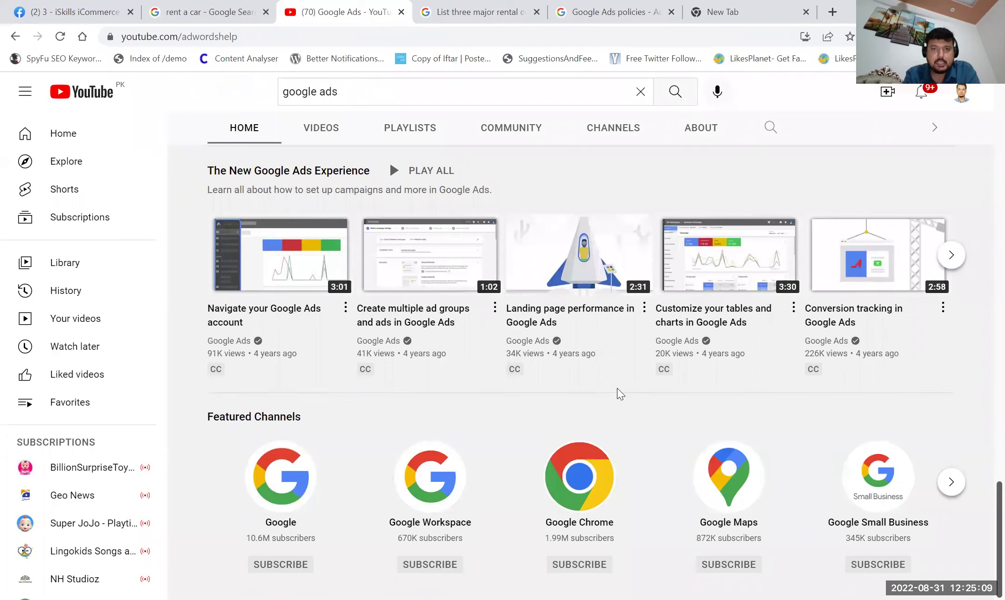
Revisit the channel's header and its Google Ads Tutorials and Google Ads Help playlists.
scroll(617, 389, "up", 15)
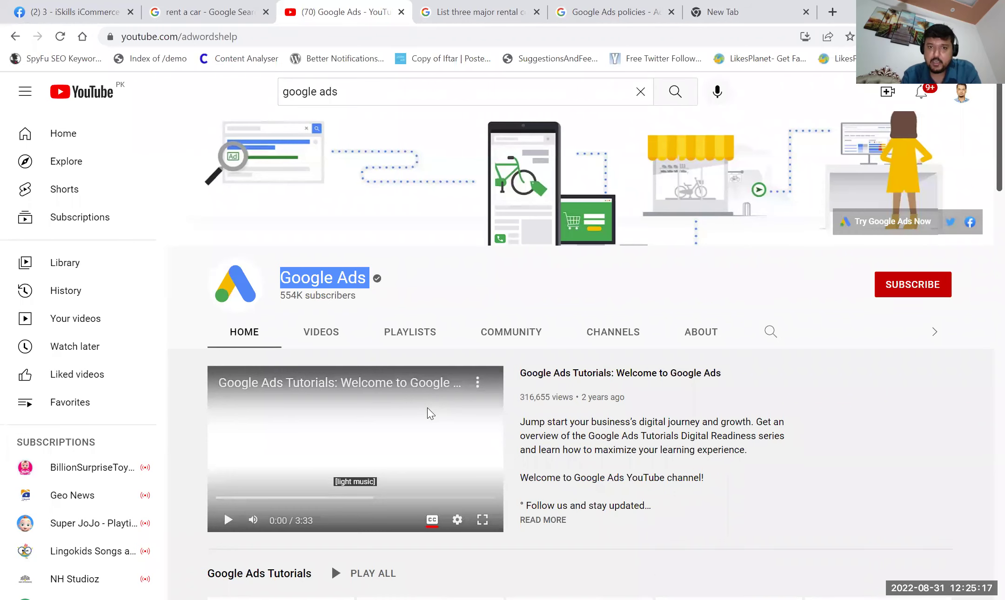
scroll(428, 408, "down", 7)
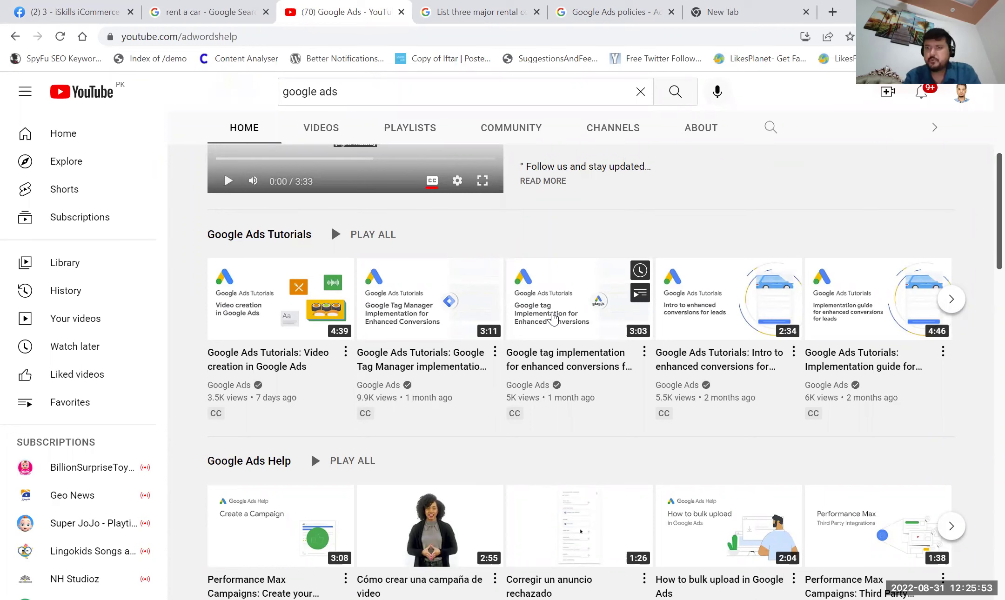
scroll(612, 317, "up", 6)
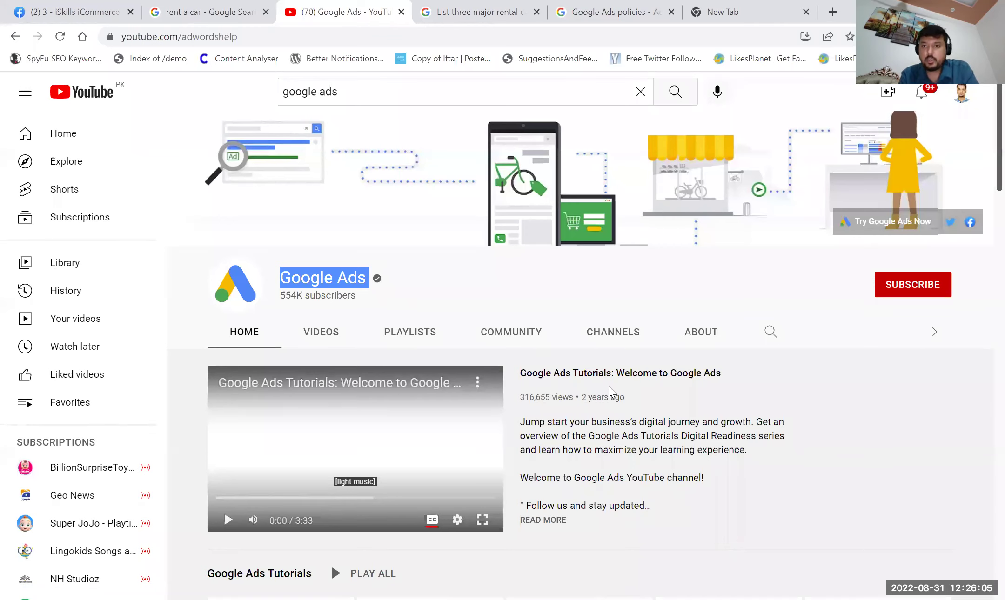
Glance over the Google Ads policies page again and return to the Google Ads YouTube channel.
left_click(644, 6)
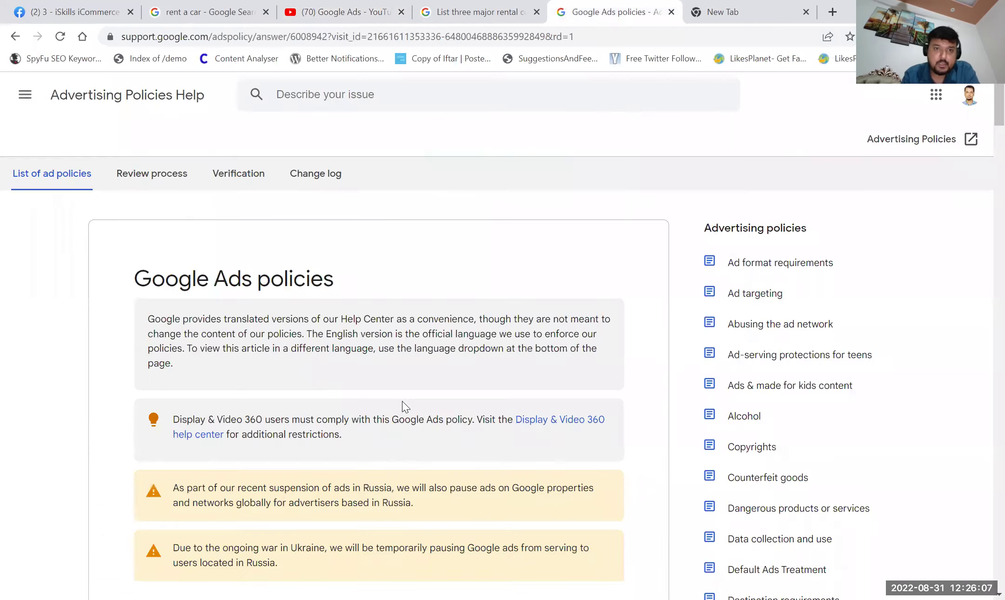
scroll(401, 397, "down", 8)
left_click(347, 6)
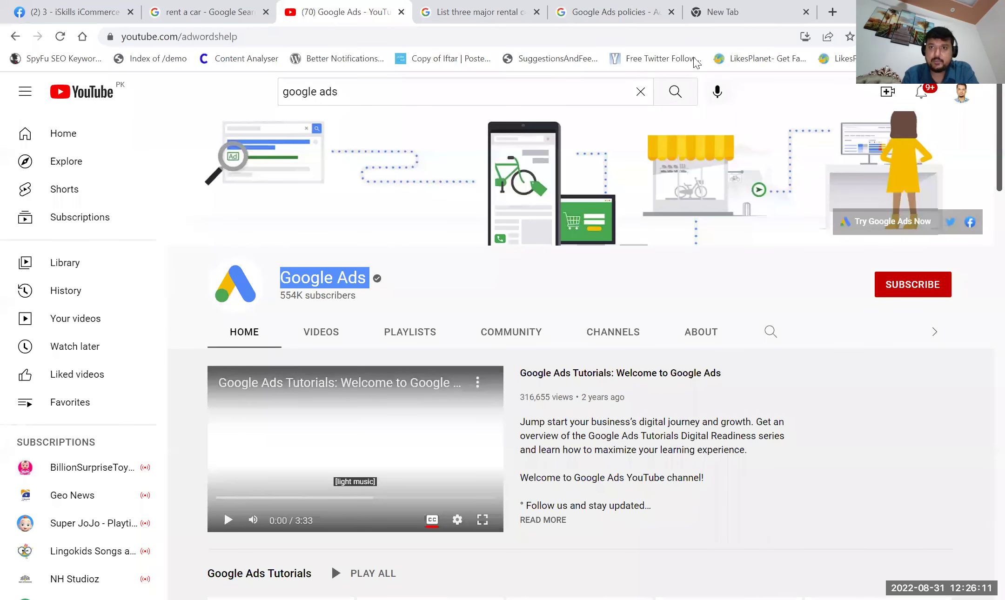
Open the Fiverr website, fiverr.com, in the blank browser tab.
left_click(747, 2)
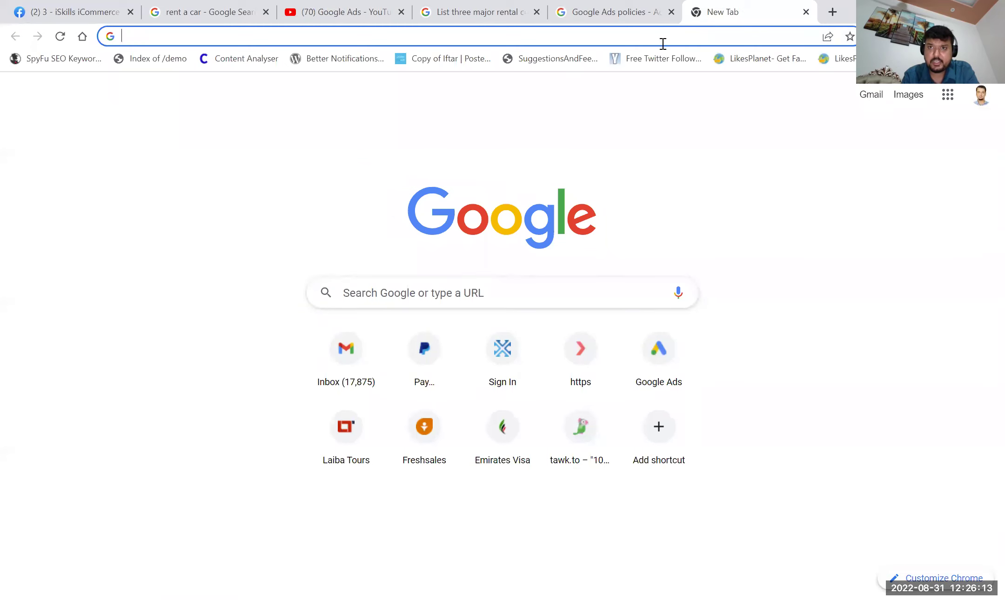
left_click(645, 16)
left_click(761, 6)
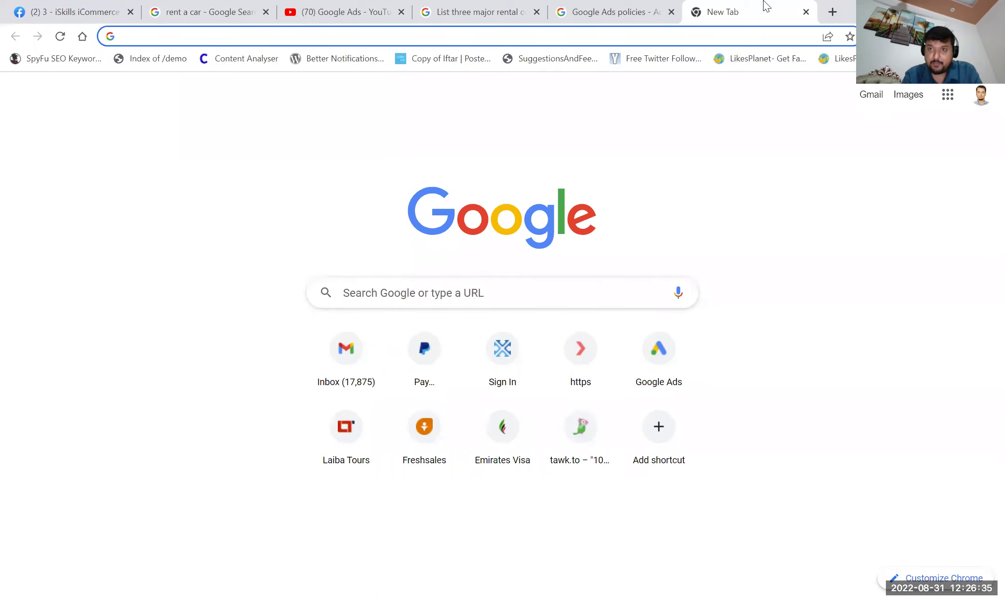
type("five")
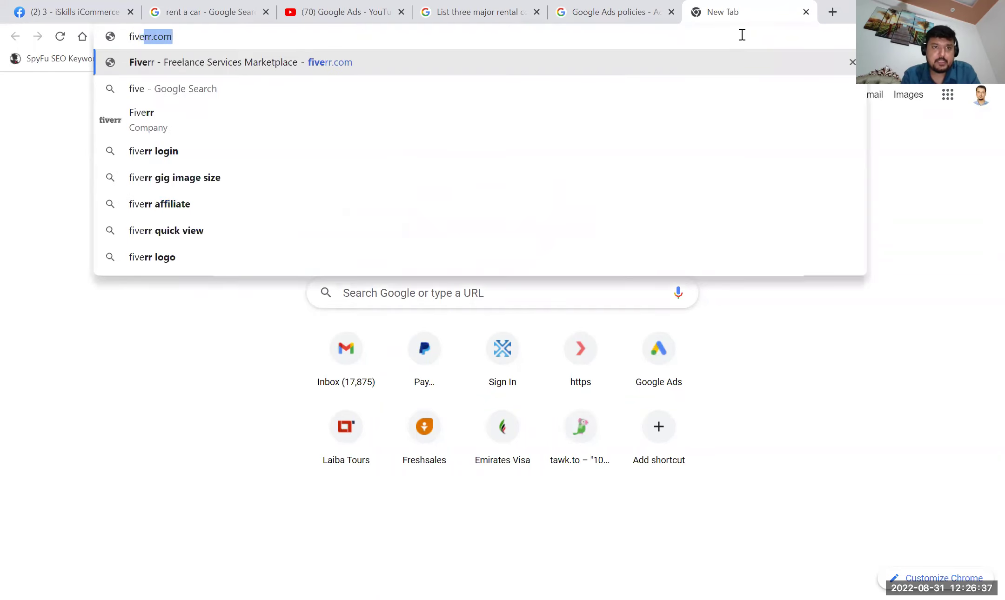
key("Return")
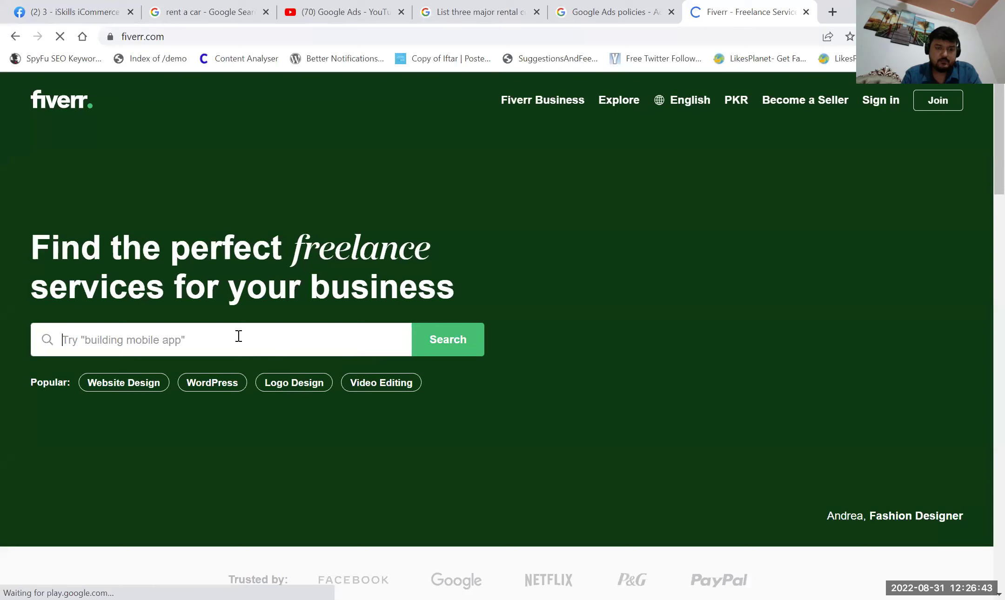
Search Fiverr's freelance services for "google ads".
left_click(239, 336)
type("google a")
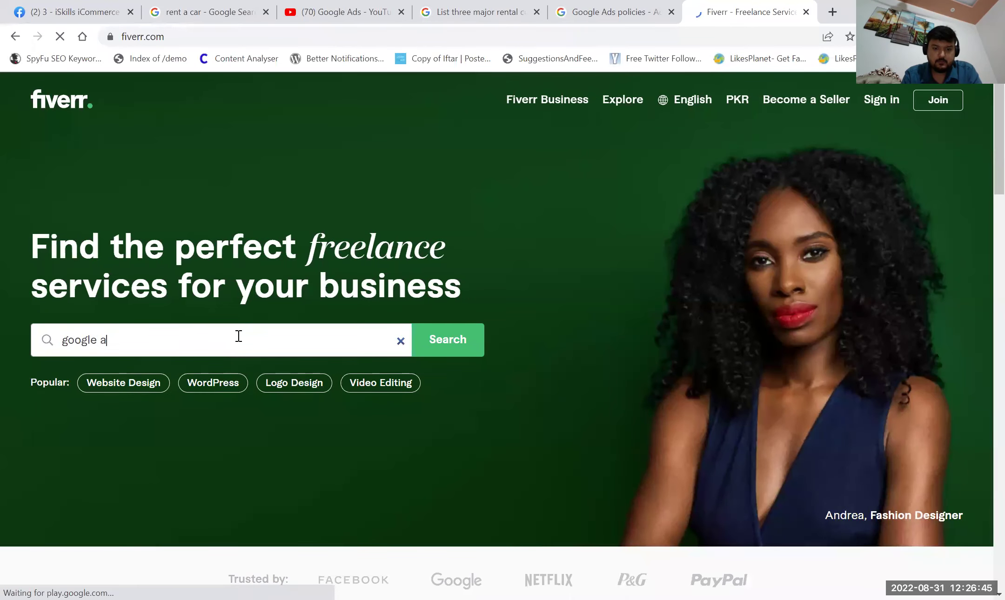
type("ds")
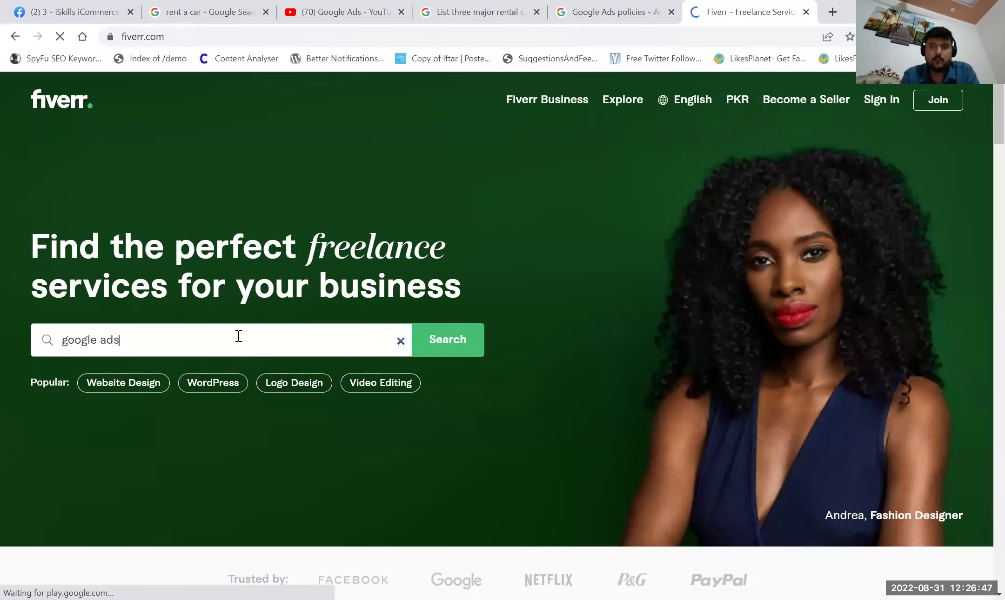
key("Return")
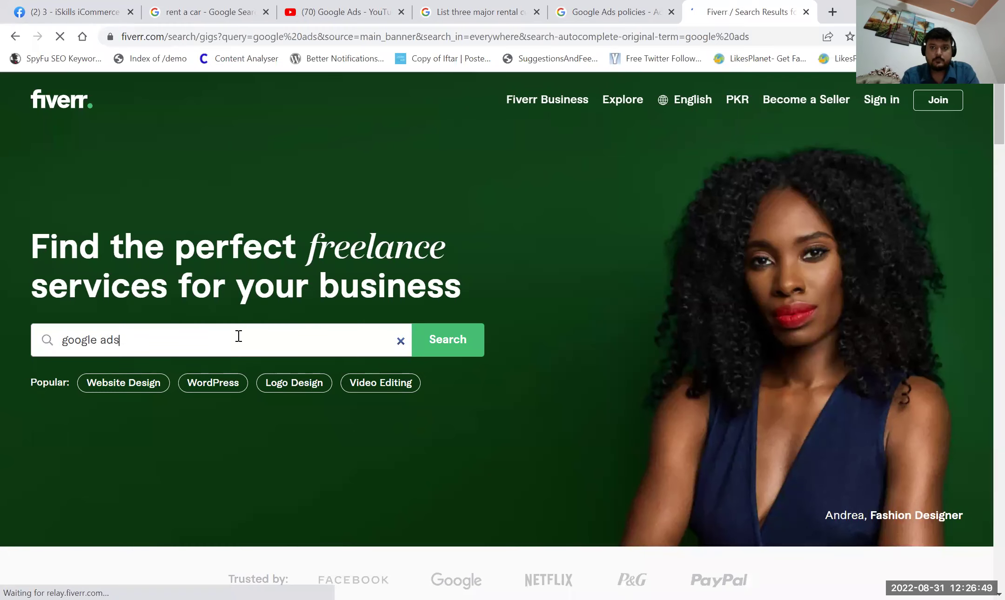
Browse the Google Ads gigs on Fiverr, examining the offered campaign services, seller levels, ratings and starting prices.
scroll(498, 347, "down", 3)
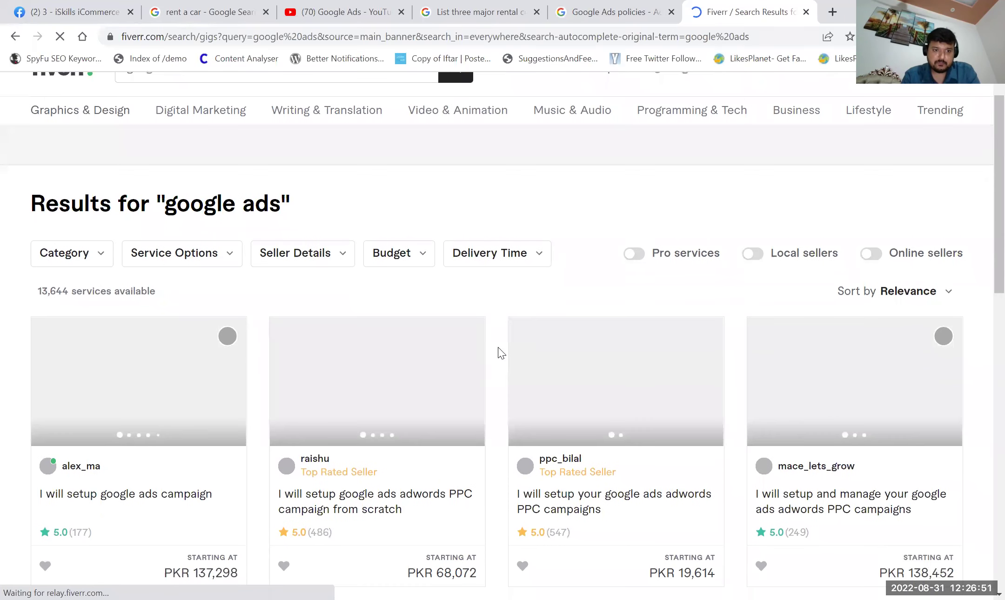
scroll(498, 347, "down", 1)
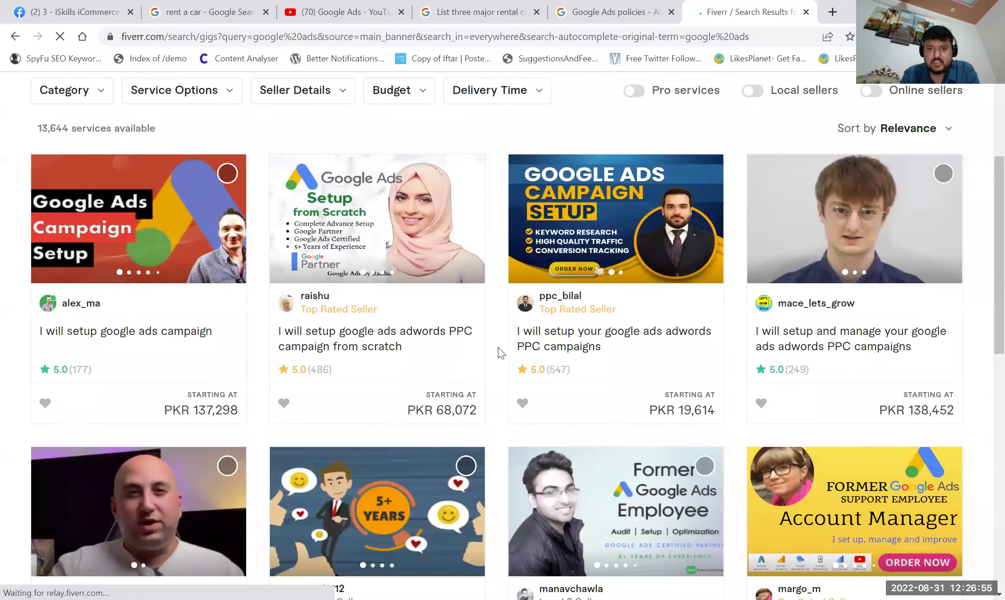
scroll(498, 347, "down", 2)
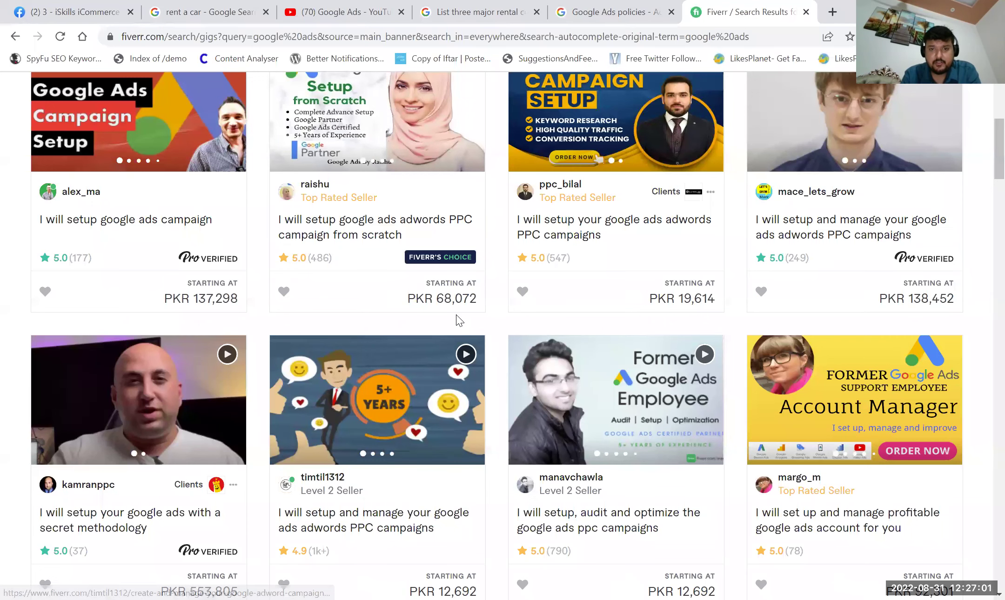
scroll(456, 315, "down", 2)
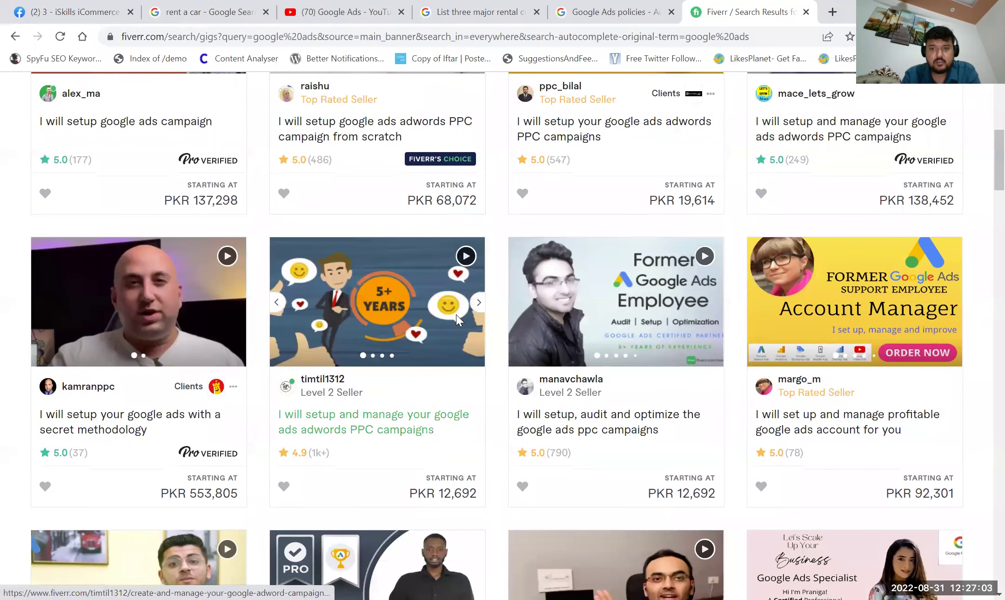
scroll(456, 315, "down", 1)
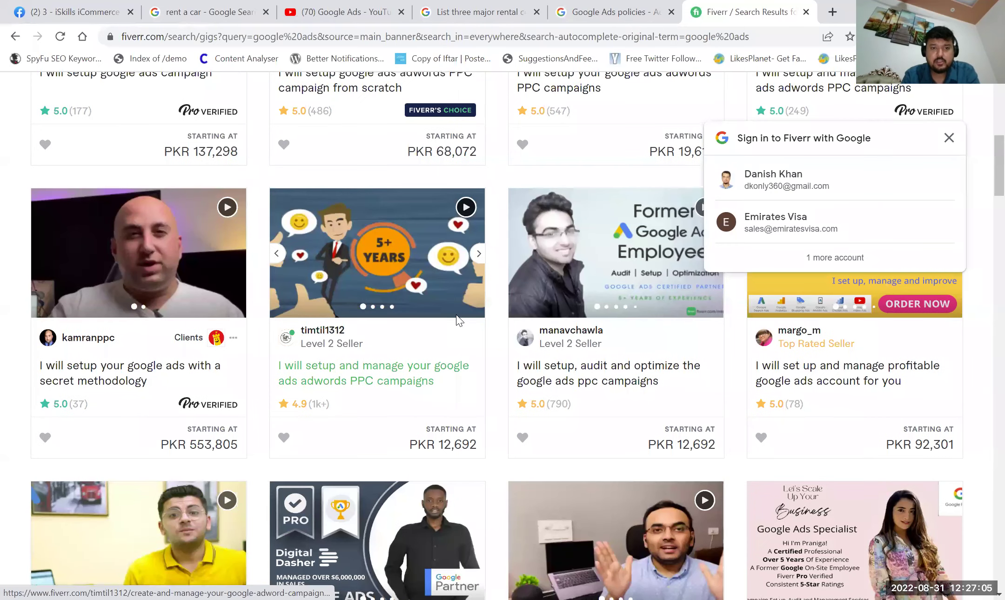
scroll(456, 316, "down", 6)
scroll(456, 320, "down", 6)
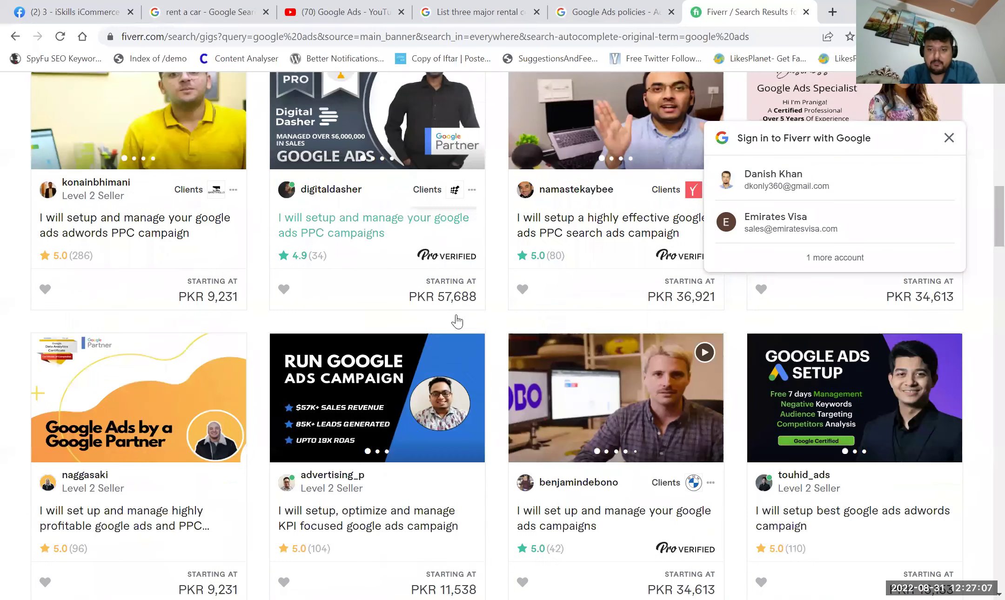
scroll(246, 376, "up", 5)
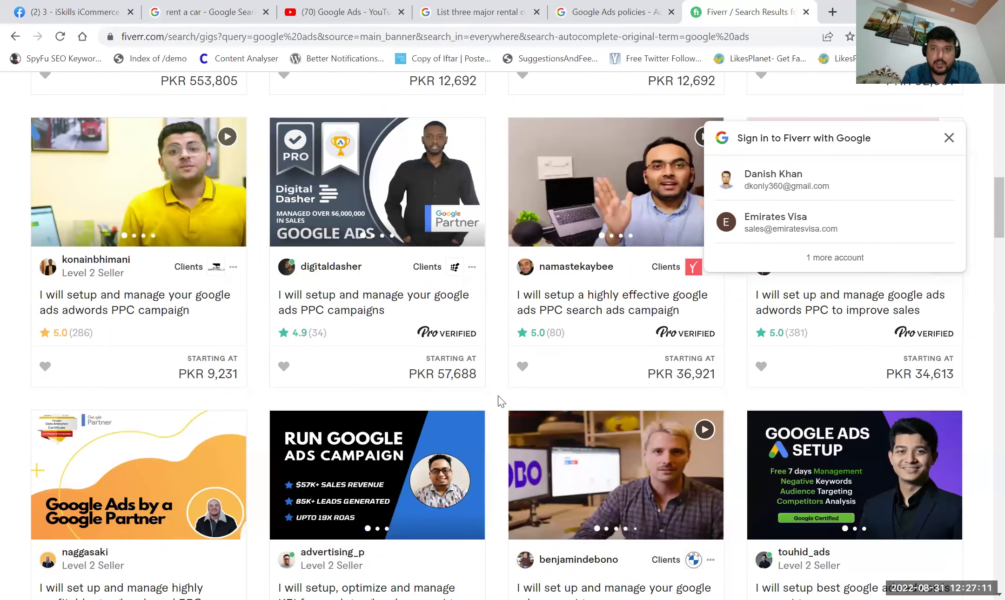
scroll(498, 400, "down", 8)
scroll(498, 396, "down", 7)
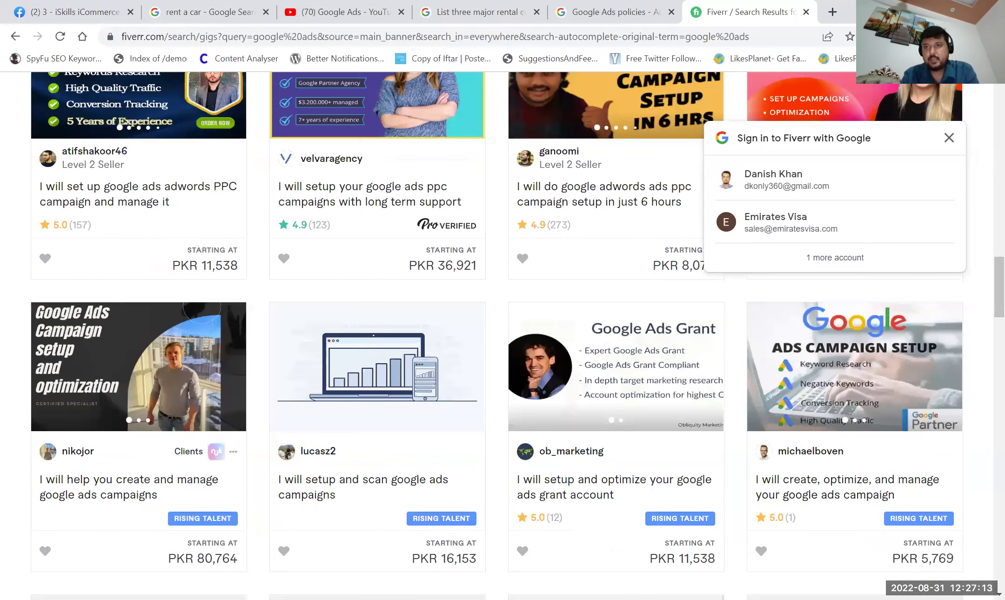
Close the Fiverr results and return to the start of the Google Ads policies page.
left_click(807, 13)
scroll(649, 144, "up", 10)
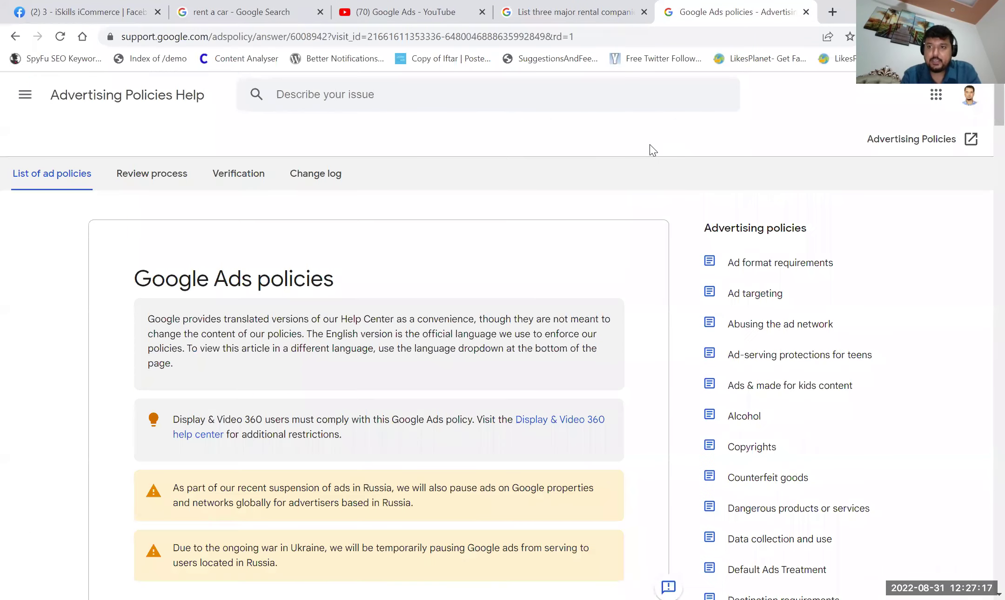